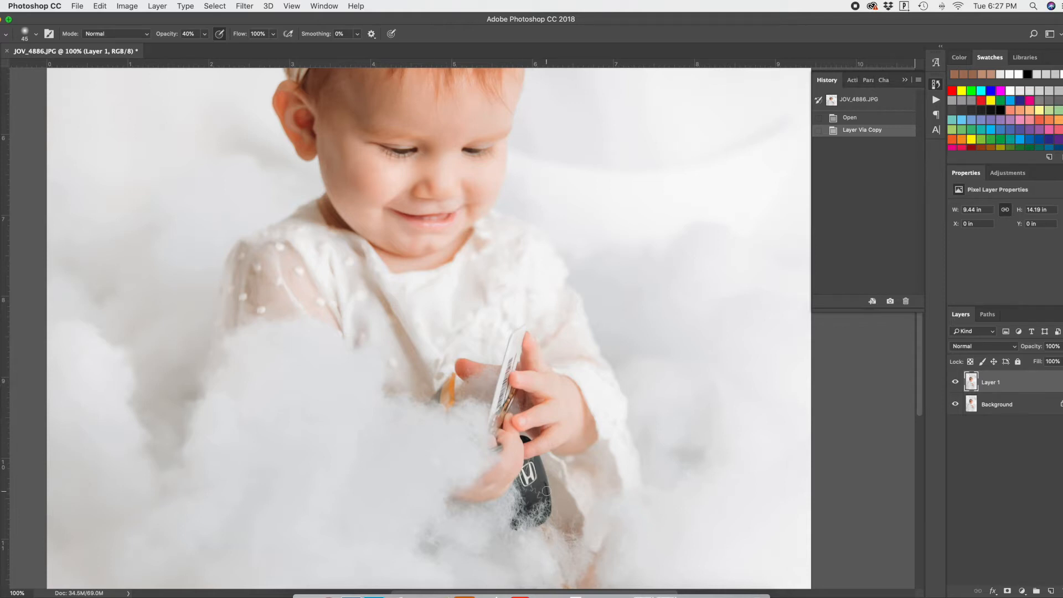
- Clone cloud texture over the lower end of the black key fob with a 30 px Clone Stamp at 50% opacity
key("s")
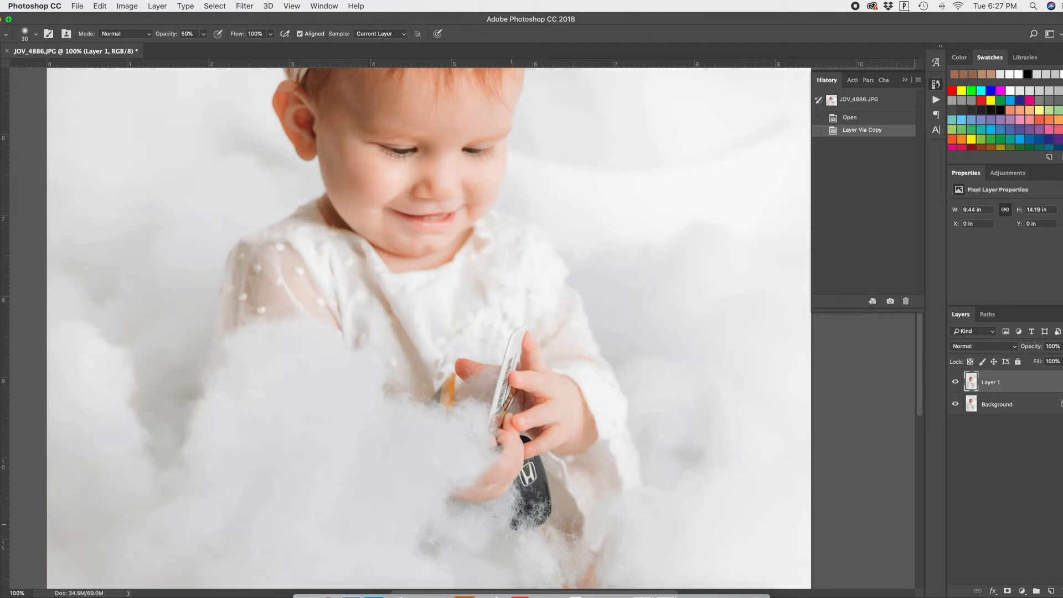
left_click(527, 513)
left_click(529, 510)
left_click(540, 513)
left_click(544, 512)
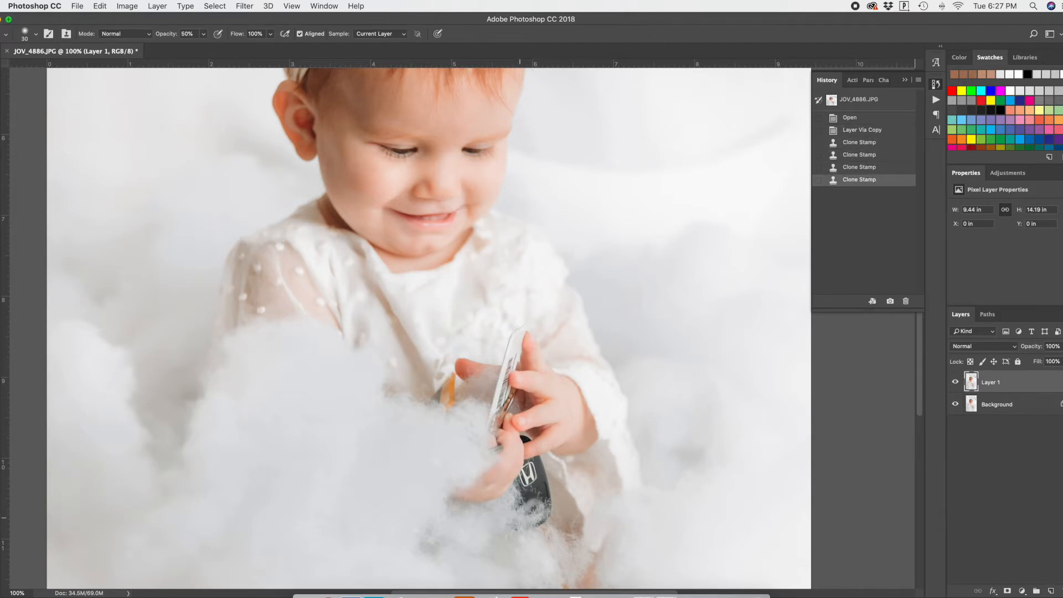
left_click(546, 510)
left_click(551, 511)
left_click(543, 507)
left_click(536, 505)
left_click(536, 507)
left_click(533, 509)
left_click(526, 513)
left_click(521, 517)
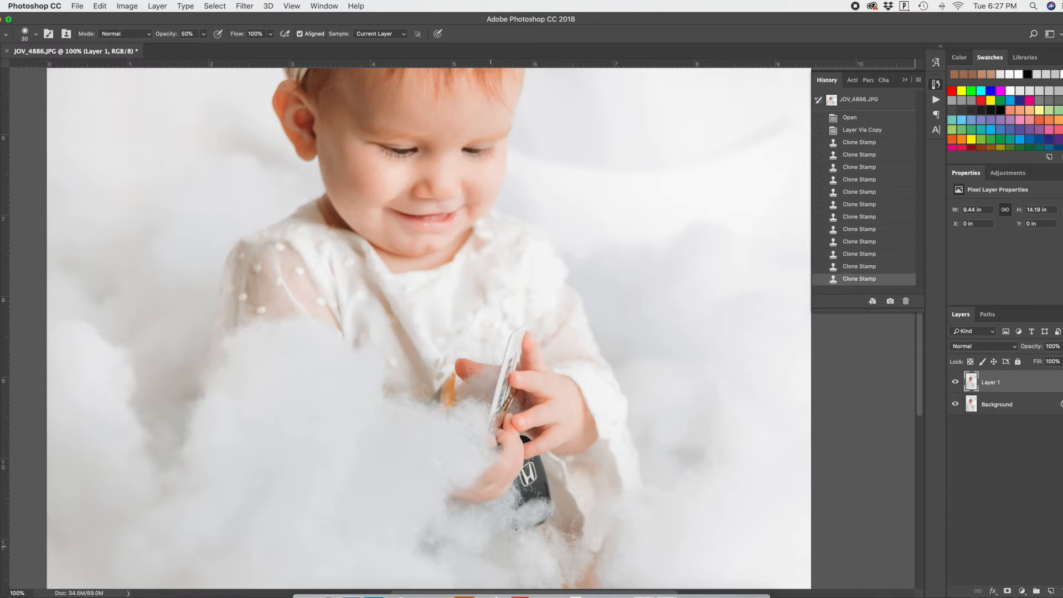
- Clone white fluff over the cloud area just below and beside the key fob
left_click(490, 548)
left_click(501, 548)
left_click(502, 548)
left_click(502, 547)
left_click(503, 548)
- Set the Clone Stamp brush to 100 px and cover the rest of the key fob and its logo with cloud texture
key("bracketright")
key("bracketright")
key("bracketright")
key("bracketright")
key("bracketright")
key("bracketright")
key("bracketright")
key("bracketright")
key("bracketright")
key("bracketright")
key("bracketright")
key("bracketright")
key("bracketright")
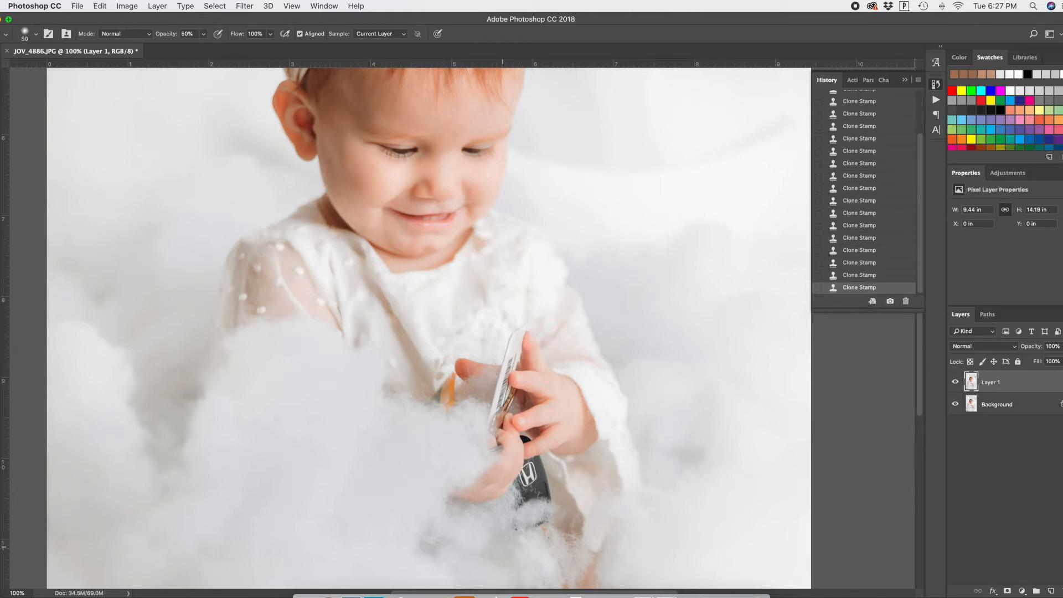
key("bracketleft")
key("bracketleft")
key("bracketleft")
key("bracketleft")
mouse_move(540, 514)
left_mouse_down()
mouse_move(536, 490)
mouse_move(530, 504)
left_mouse_up()
left_click(537, 489)
left_click(529, 484)
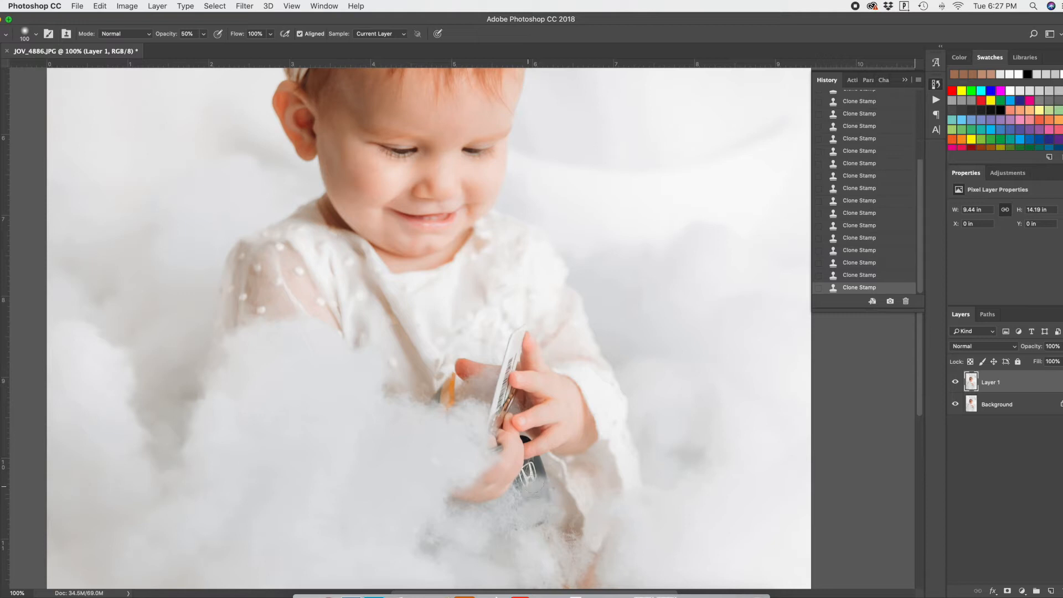
left_click(524, 485)
left_click(529, 477)
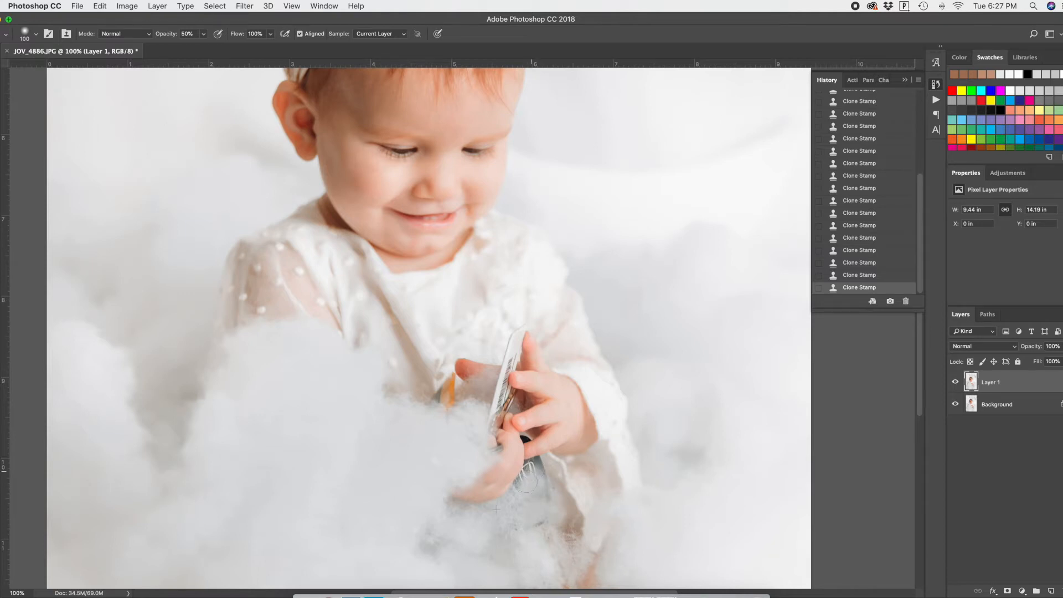
left_click(530, 468)
left_click(533, 530)
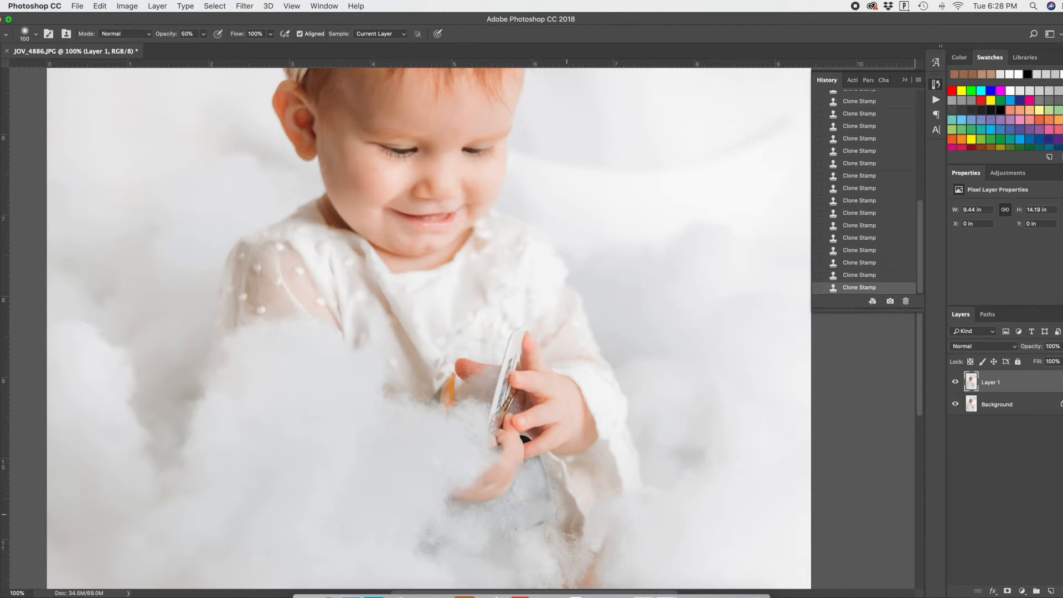
- Clone cloud texture over the marks beside the covered fob and, with a smaller brush, along the remnant just under the fingers
left_click(565, 510)
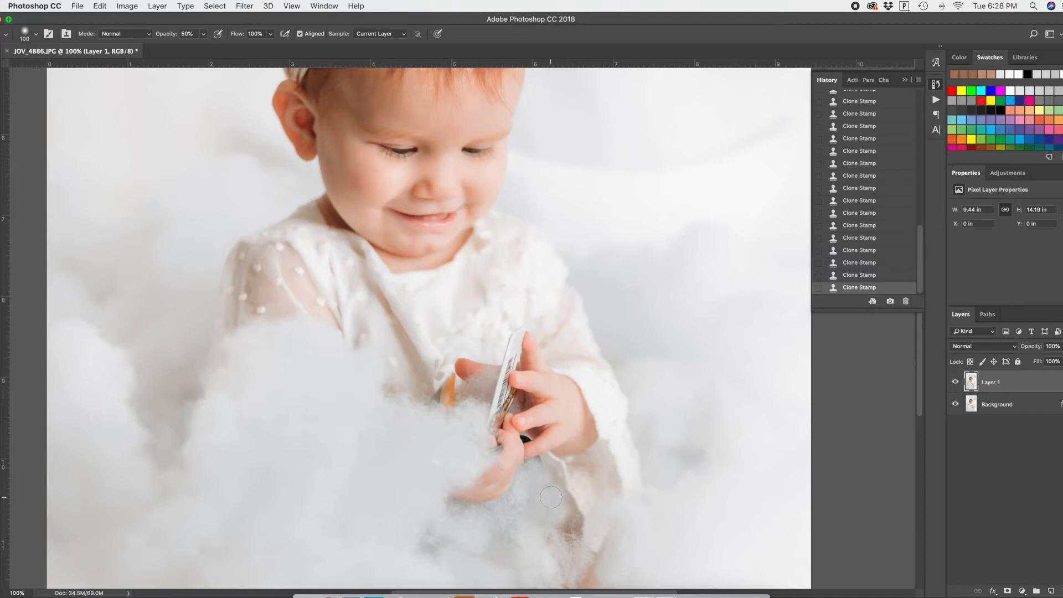
key("bracketleft")
key("bracketleft")
key("bracketleft")
key("bracketleft")
left_click_drag(534, 468, 530, 466)
left_click(534, 541, "alt")
- Use the Patch tool to replace the black remnant between the fingers and the orange strap beside the hand with surrounding texture
key("j")
mouse_move(450, 390)
left_mouse_down()
mouse_move(461, 411)
mouse_move(455, 370)
mouse_move(467, 377)
mouse_move(456, 378)
left_mouse_up()
key("super+d")
key("super+d")
key("super+d")
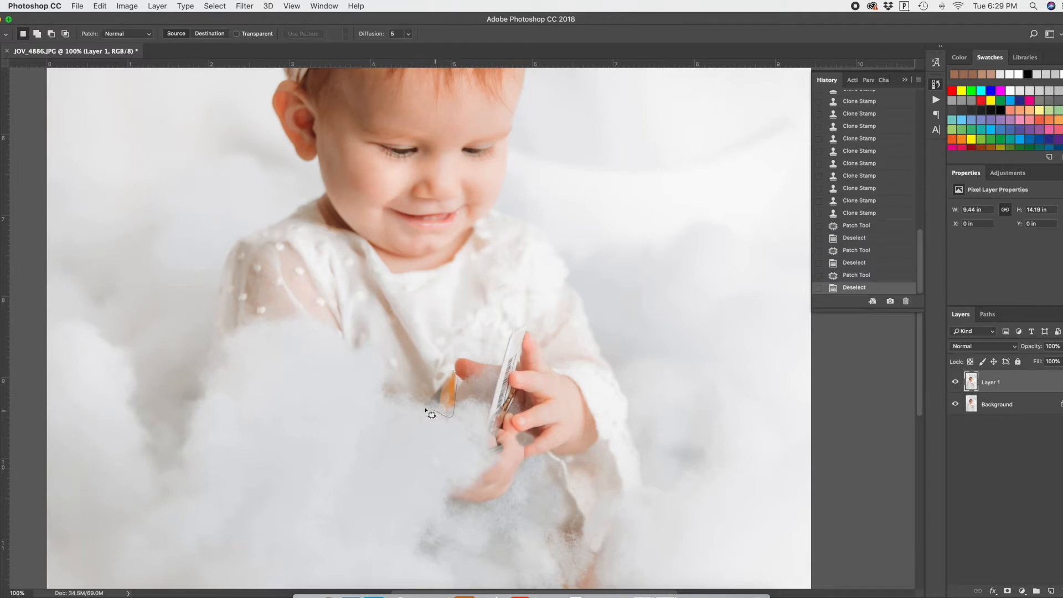
mouse_move(445, 384)
left_mouse_down()
mouse_move(471, 401)
mouse_move(480, 394)
mouse_move(455, 383)
mouse_move(457, 408)
mouse_move(468, 399)
left_mouse_up()
key("ctrl+d")
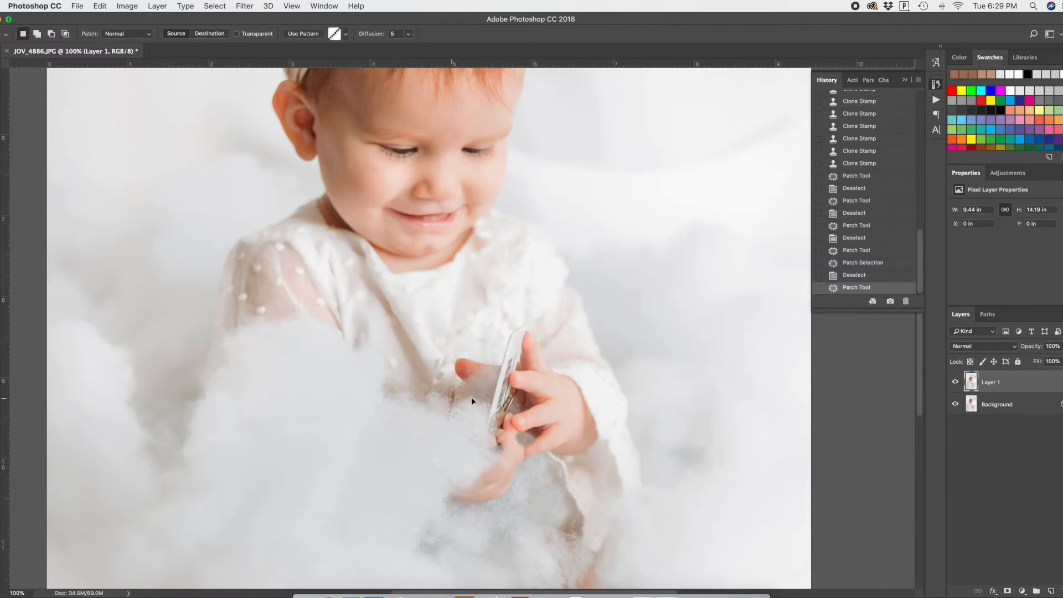
left_click_drag(472, 400, 475, 402)
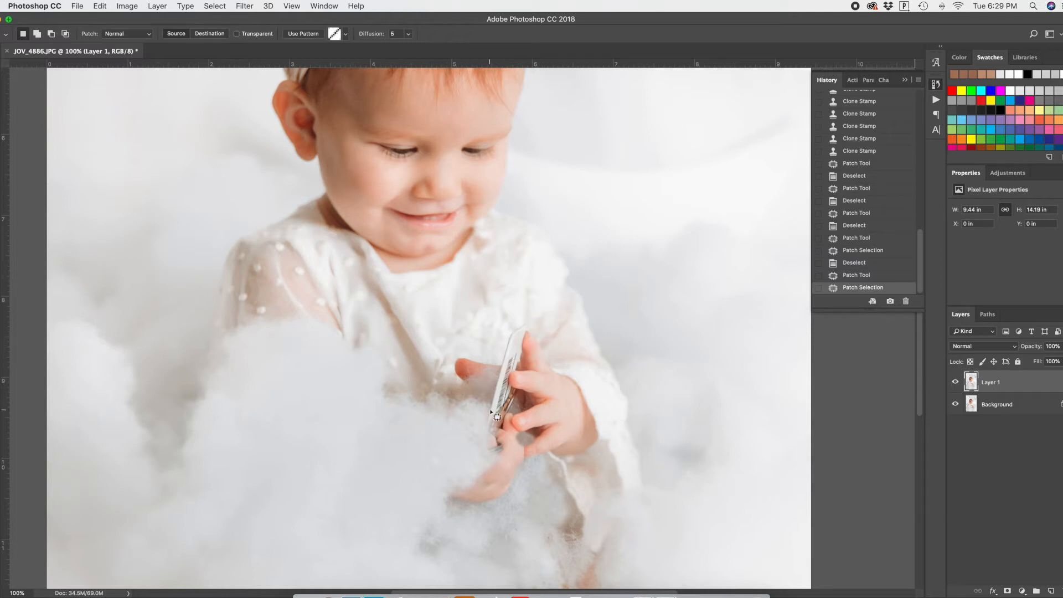
- Outline the upper end of the silver object, shift the selection onto dress fabric, and paste a copy over it as a new layer
mouse_move(502, 334)
left_mouse_down()
mouse_move(503, 366)
mouse_move(519, 363)
mouse_move(527, 321)
mouse_move(503, 334)
left_mouse_up()
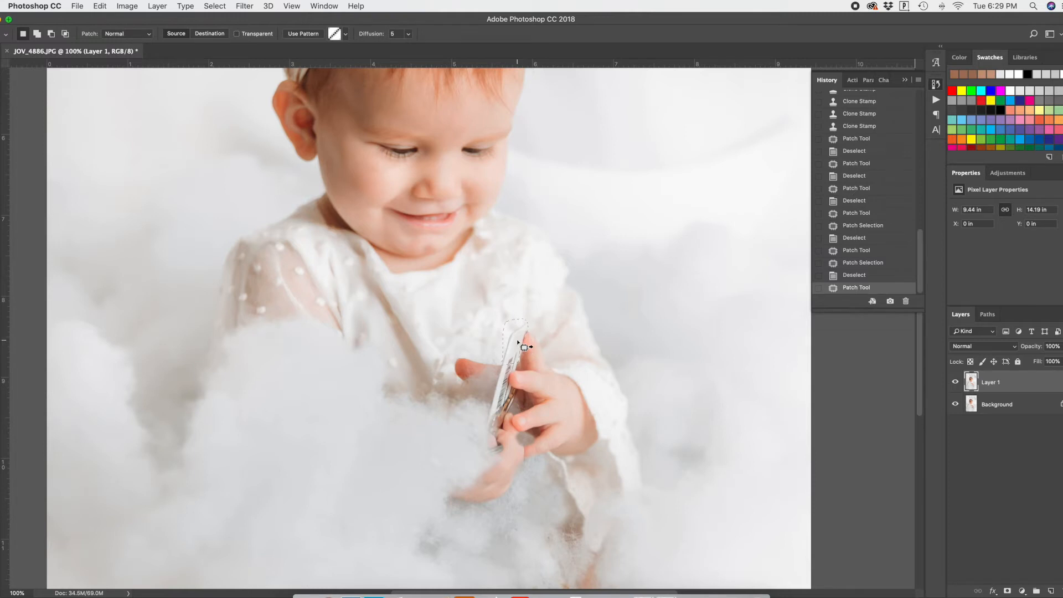
key("l")
mouse_move(524, 346)
left_mouse_down()
mouse_move(496, 338)
mouse_move(515, 340)
left_mouse_up()
key("super+c")
key("super+v")
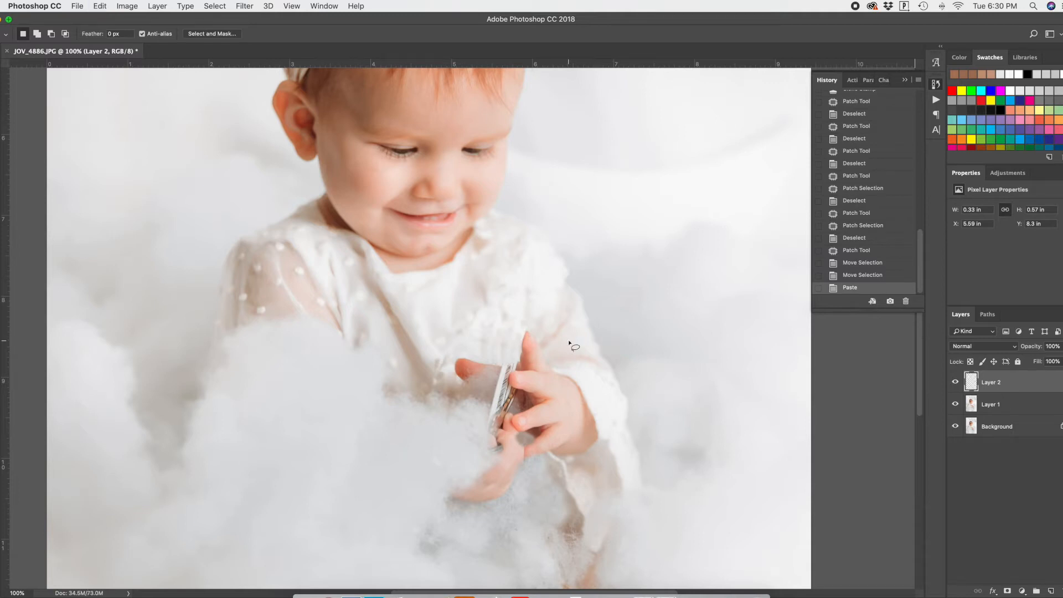
- Merge the pasted fabric layer, Layer 2, with Layer 1
key("j")
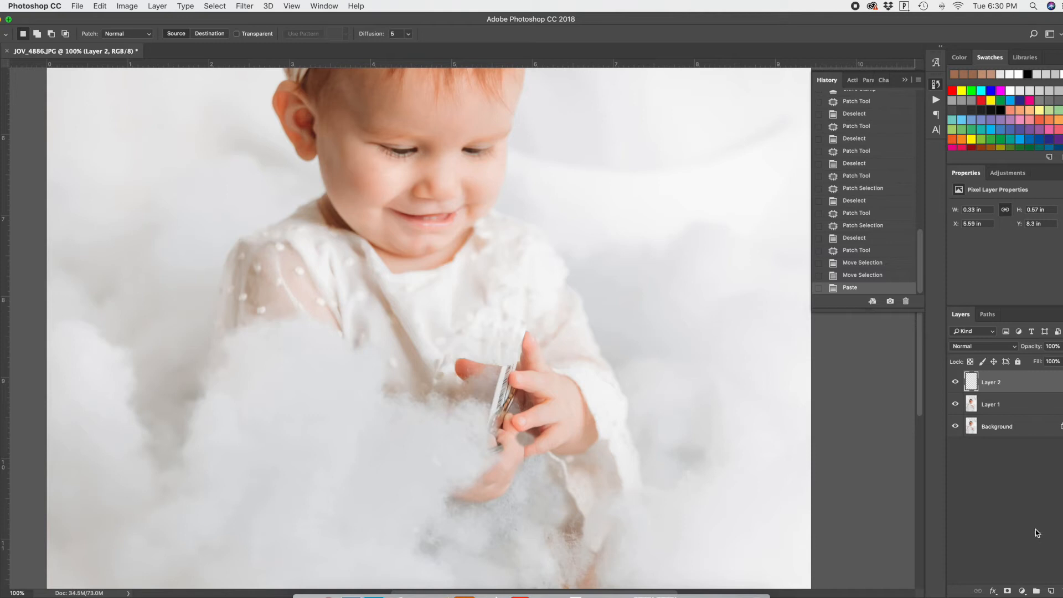
left_click_drag(997, 392, 1000, 390)
left_click(999, 390, "alt")
key("super+z")
left_click(1008, 402, "shift")
right_click(1007, 403)
left_click(925, 443)
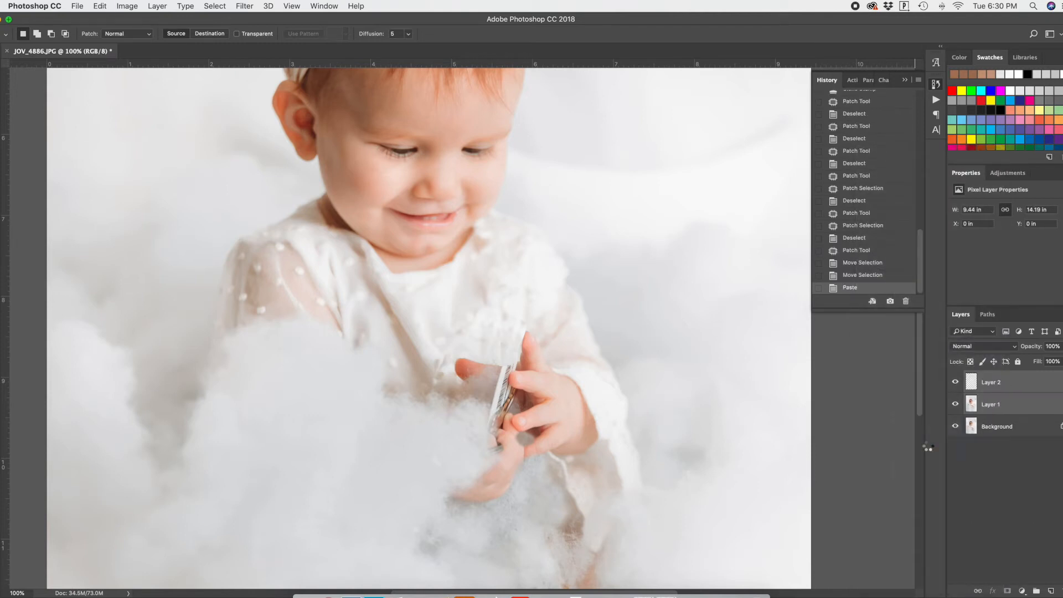
- Patch the leftover edges around the pasted fabric and the mark beside the lower fingers, clearing the selection after each patch
left_click_drag(501, 336, 501, 339)
key("super+d")
mouse_move(503, 346)
left_mouse_down()
mouse_move(493, 332)
mouse_move(507, 346)
left_mouse_up()
left_click_drag(510, 354, 501, 337)
key("super+d")
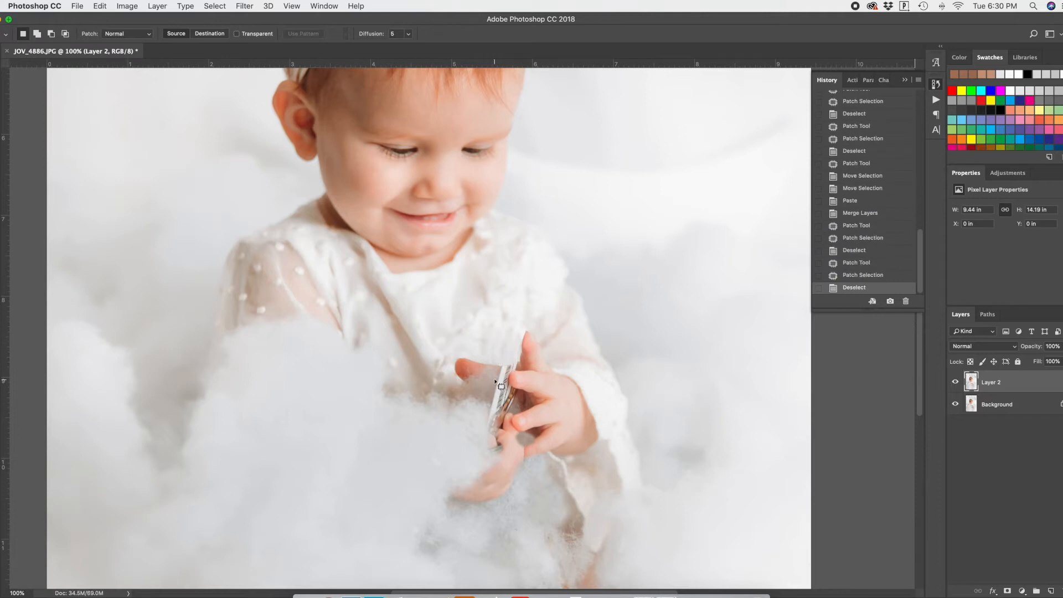
left_click_drag(489, 457, 511, 446)
key("super+d")
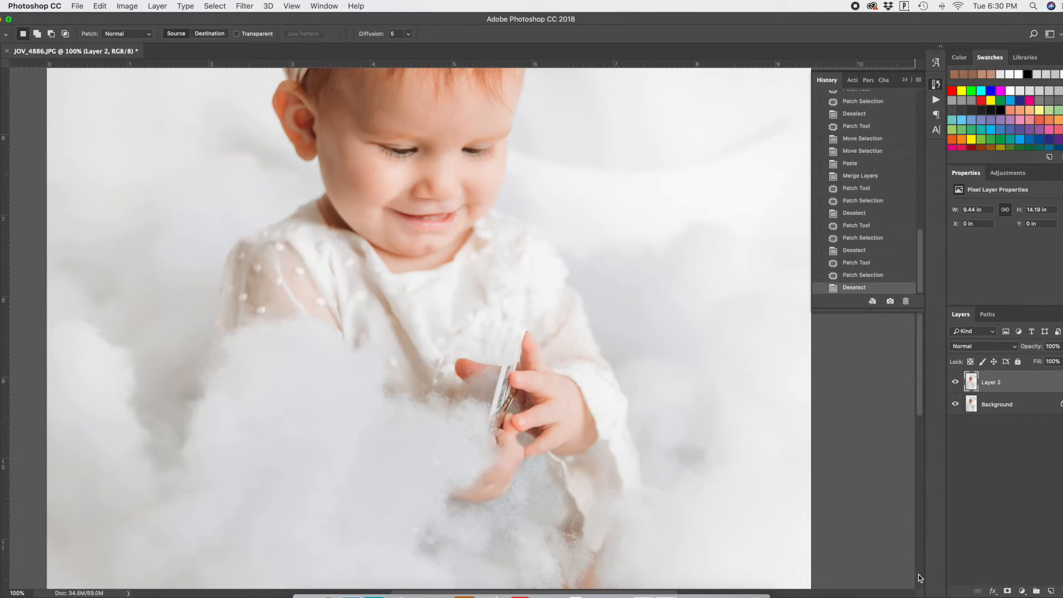
- Outline the remaining silver object, shift the selection onto the adjoining thumb and cloud area, and paste a copy as a new layer
mouse_move(479, 404)
left_mouse_down()
mouse_move(520, 391)
mouse_move(519, 365)
mouse_move(506, 361)
left_mouse_up()
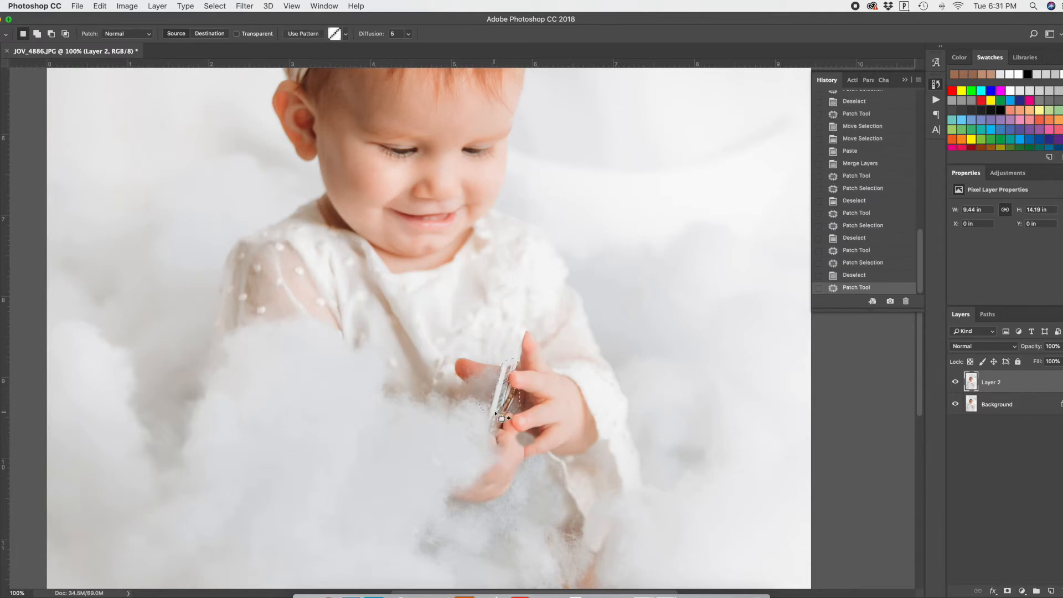
mouse_move(518, 420)
left_mouse_down()
mouse_move(529, 393)
mouse_move(523, 405)
mouse_move(518, 391)
left_mouse_up()
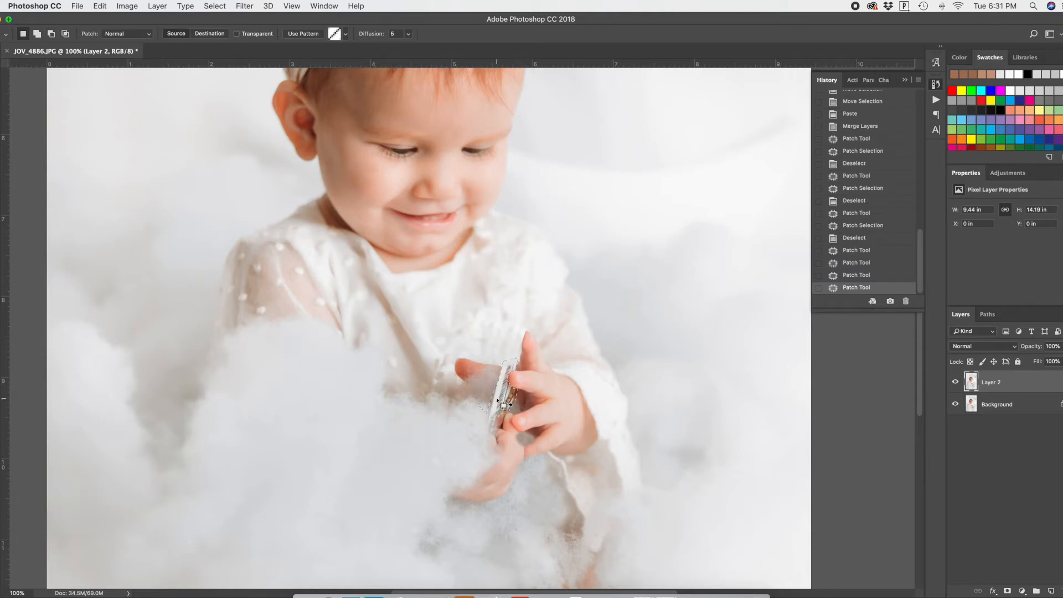
key("l")
mouse_move(503, 406)
left_mouse_down()
mouse_move(477, 397)
mouse_move(494, 399)
left_mouse_up()
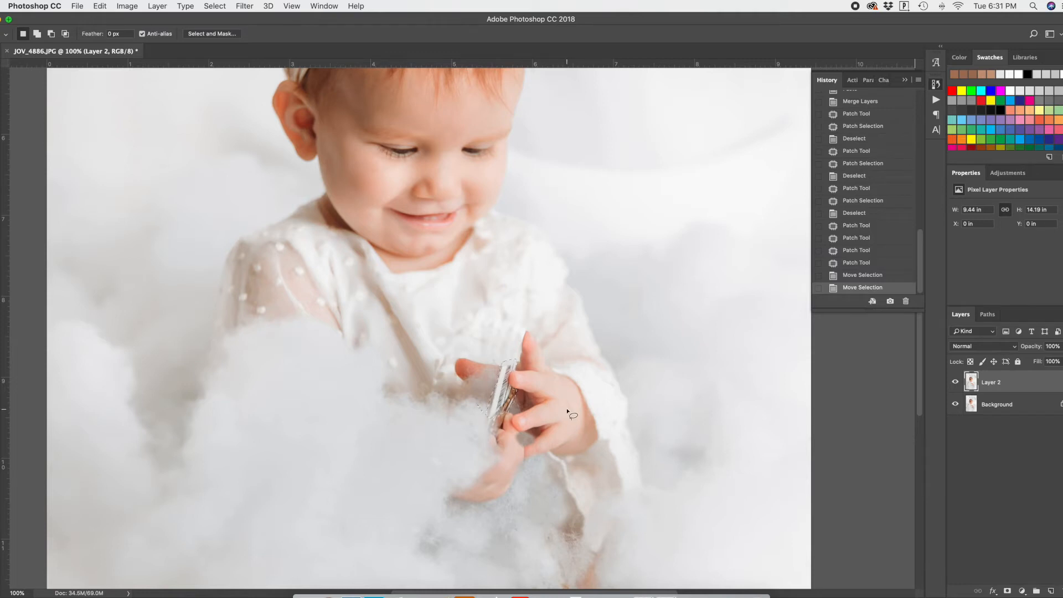
key("super+c")
key("super+v")
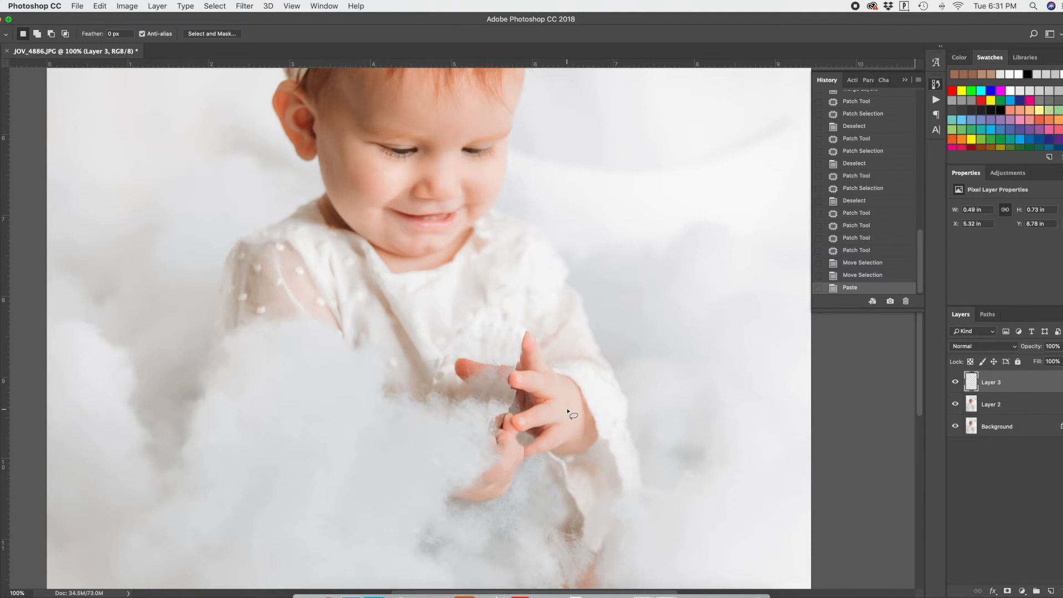
- Free-transform the pasted Layer 3 piece over the silver object, positioning it at X 1663.50 px, Y 2747.00 px
key("super+t")
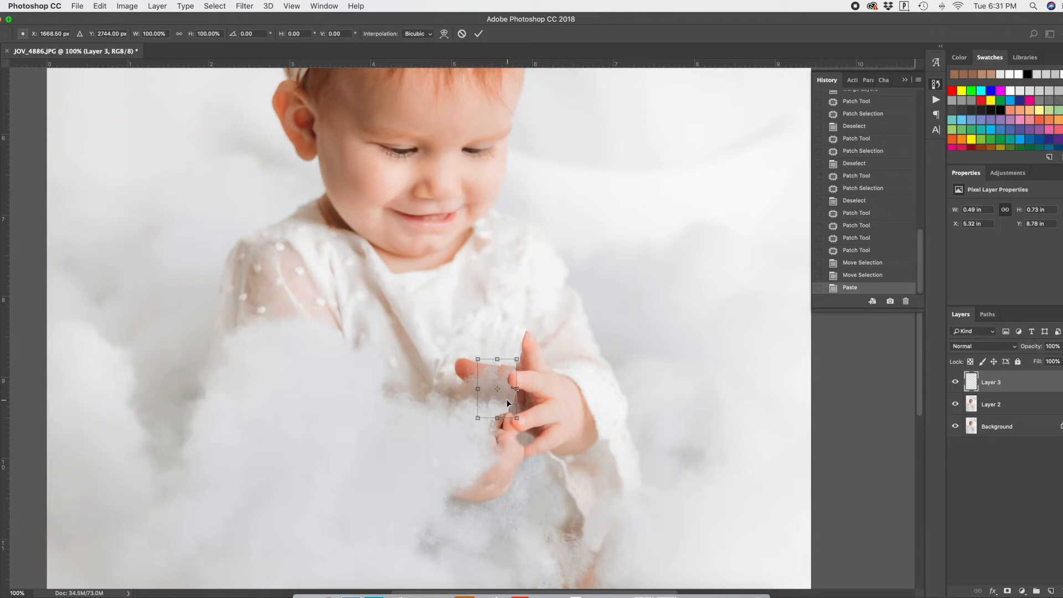
left_click_drag(507, 401, 504, 399)
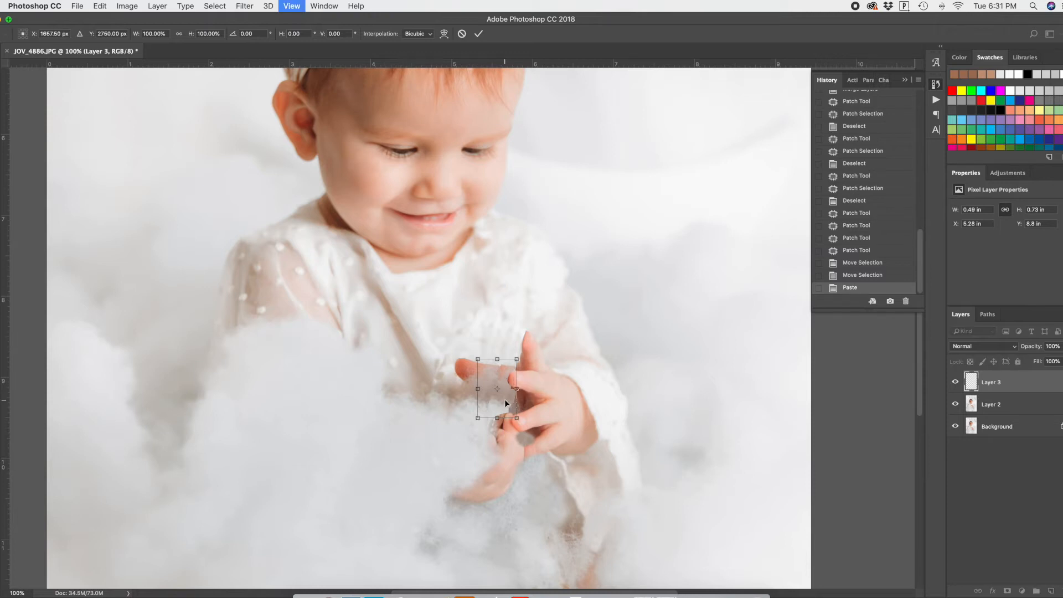
key("super+plus")
key("super+plus")
key("super+plus")
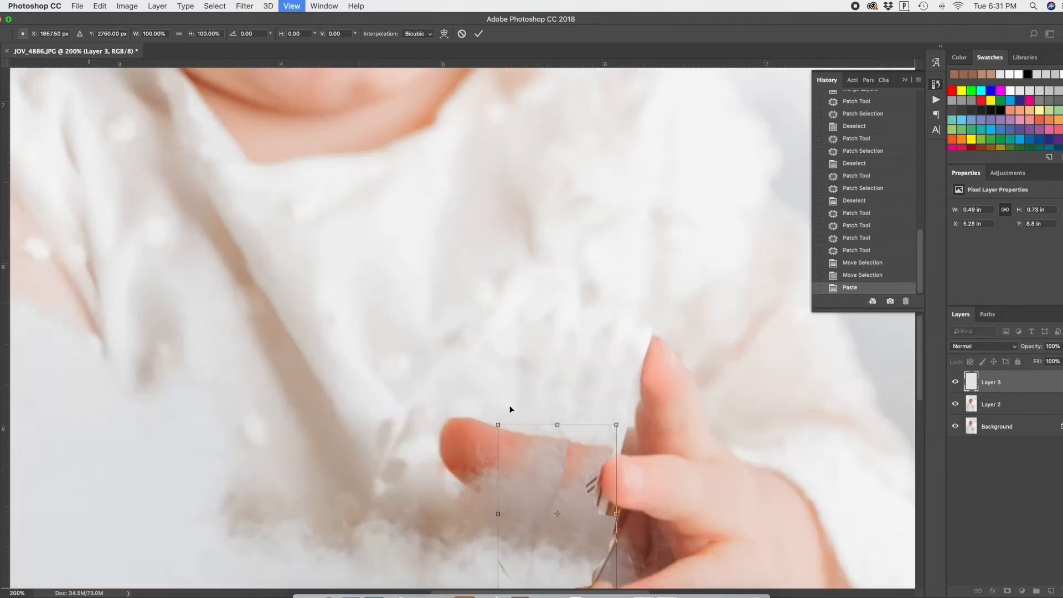
key("super+plus")
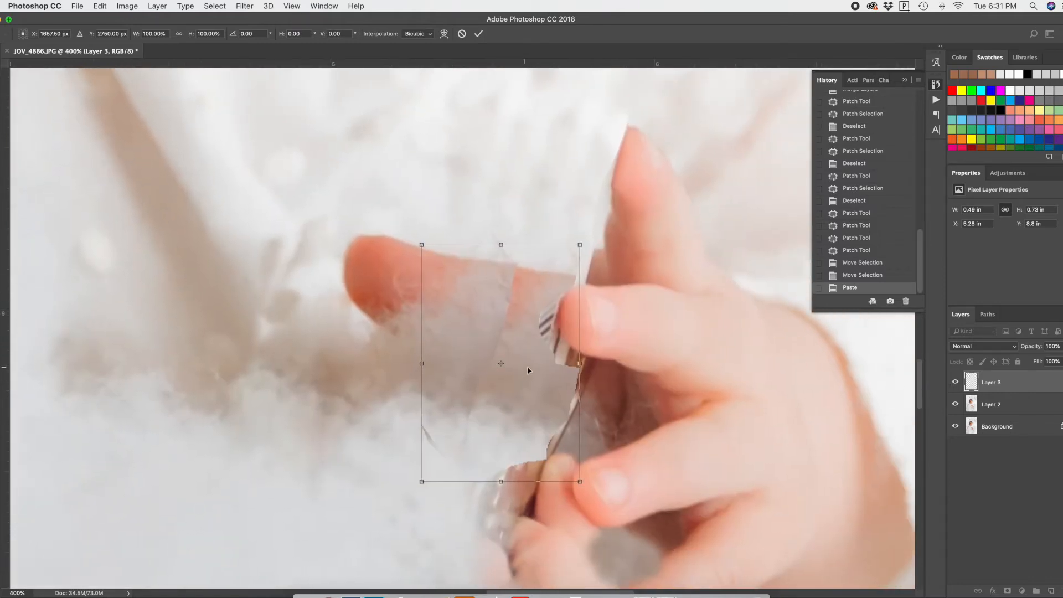
left_click_drag(509, 357, 510, 356)
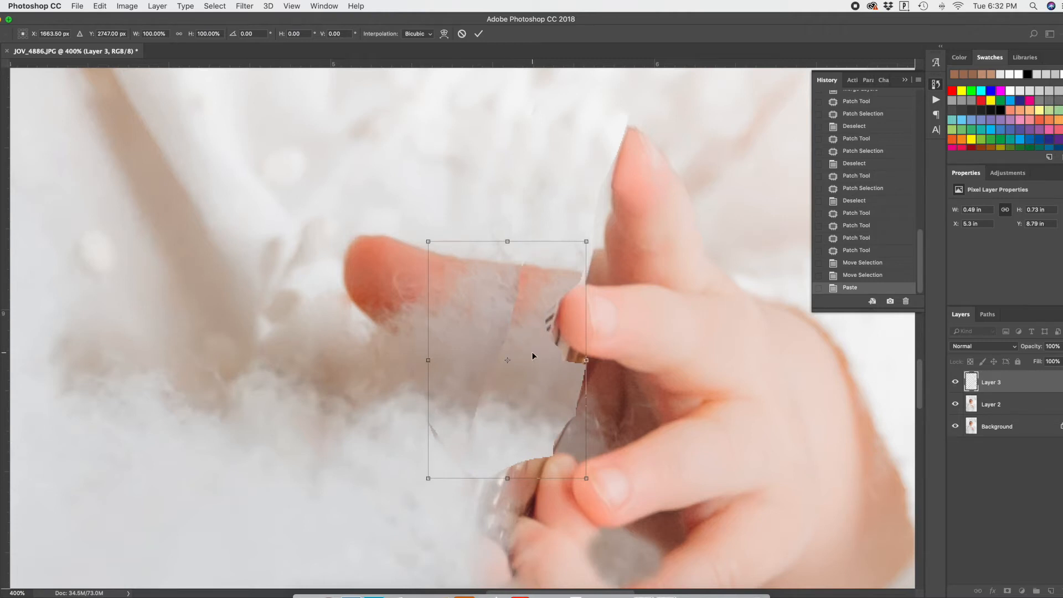
key("Return")
- Move the Layer 3 piece with Free Transform to X 1670.50 px, Y 2743.00 px to line it up with the fingers
key("l")
key("super+t")
left_click_drag(545, 374, 554, 373)
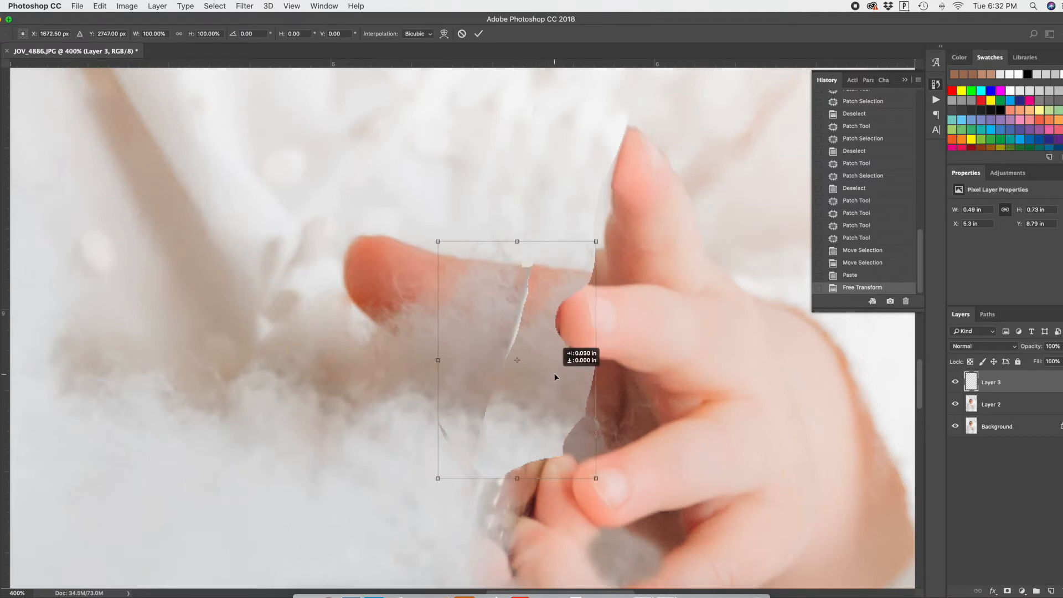
left_click_drag(554, 374, 553, 369)
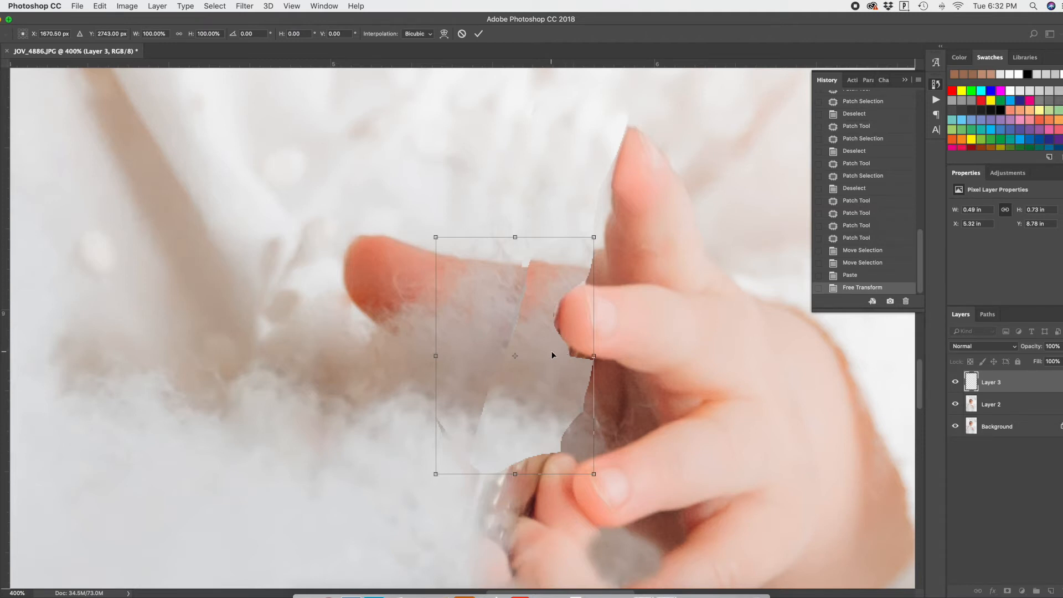
key("Return")
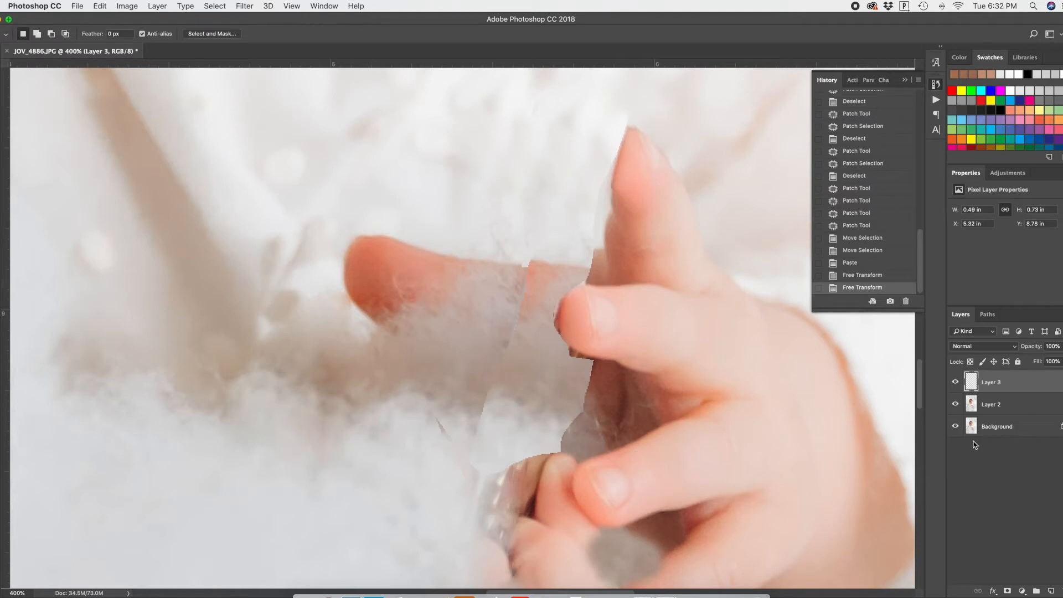
- Merge Layer 3 with Layer 2
key("s")
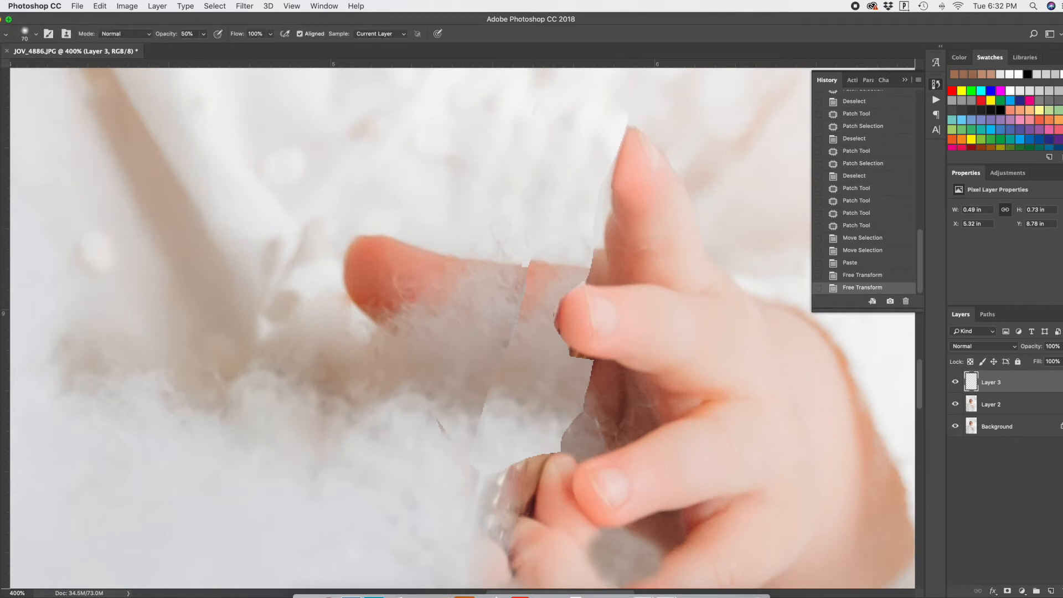
left_click(995, 404, "shift")
right_click(994, 405)
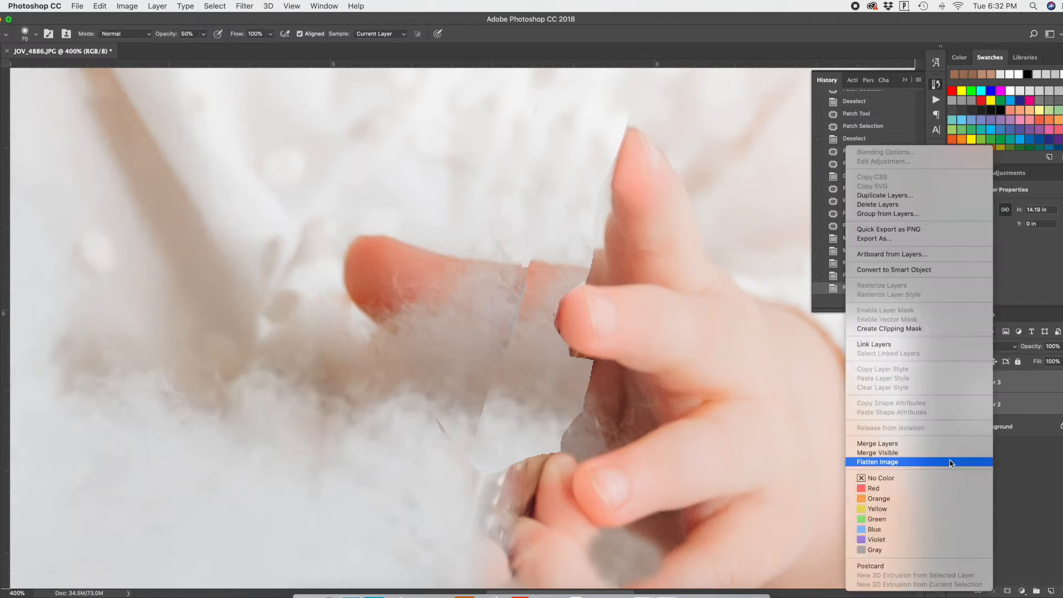
left_click(947, 443)
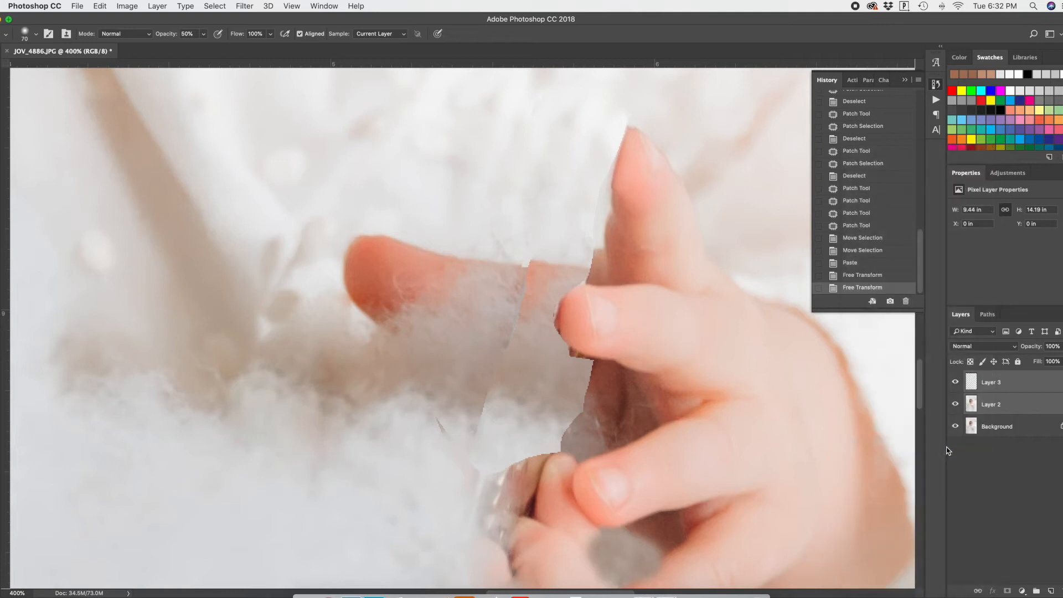
- Patch the visible seams between the pasted piece and the thumb and cloud on Layer 3 with adjoining texture
key("j")
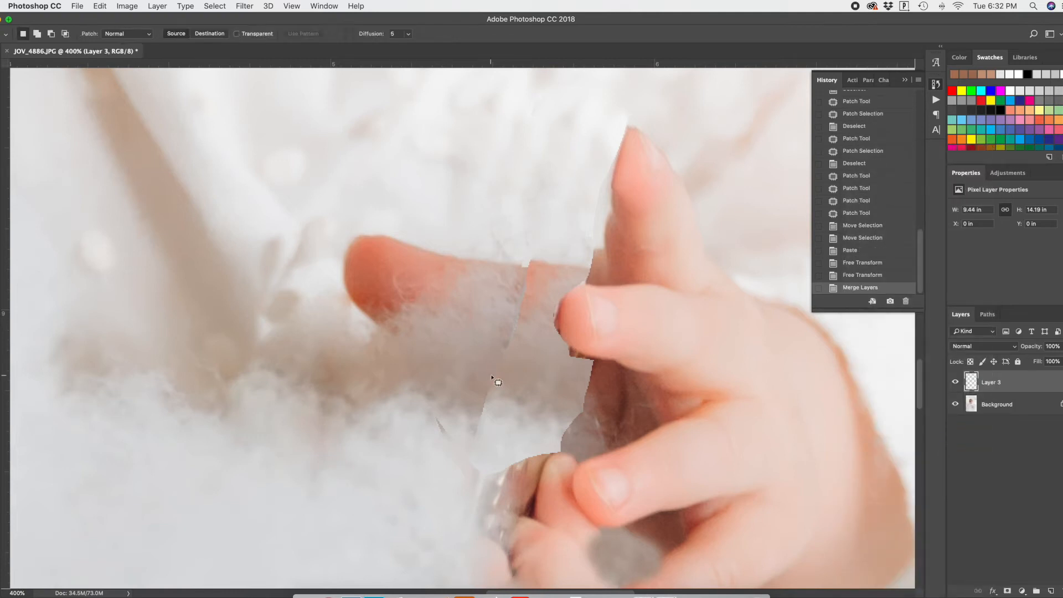
mouse_move(451, 431)
left_mouse_down()
mouse_move(450, 460)
mouse_move(485, 425)
mouse_move(408, 431)
left_mouse_up()
key("super+d")
mouse_move(486, 386)
left_mouse_down()
mouse_move(508, 393)
mouse_move(522, 373)
mouse_move(542, 276)
mouse_move(521, 270)
mouse_move(516, 282)
left_mouse_up()
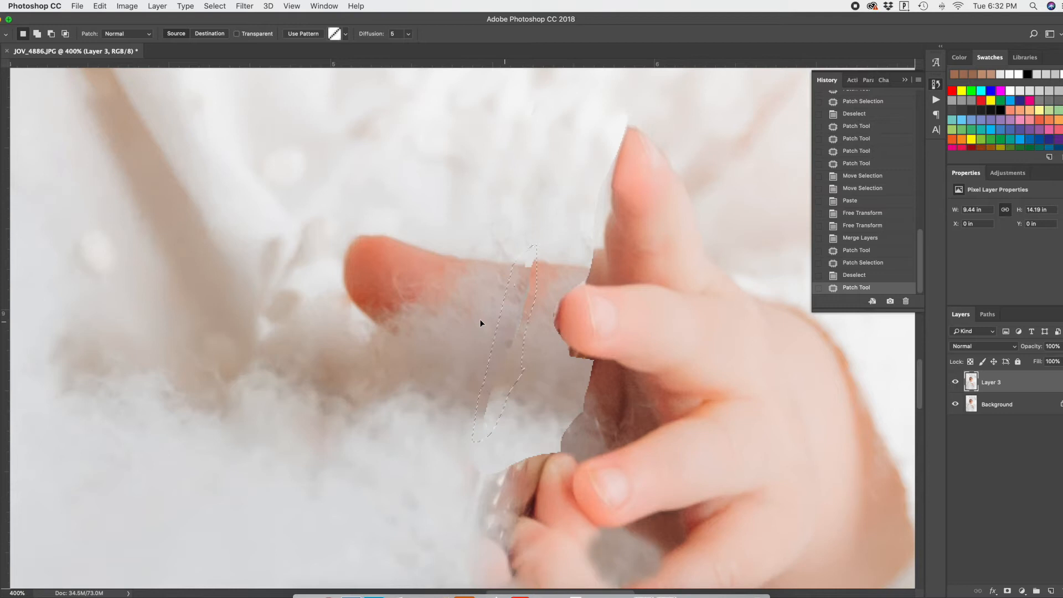
left_click_drag(479, 324, 480, 325)
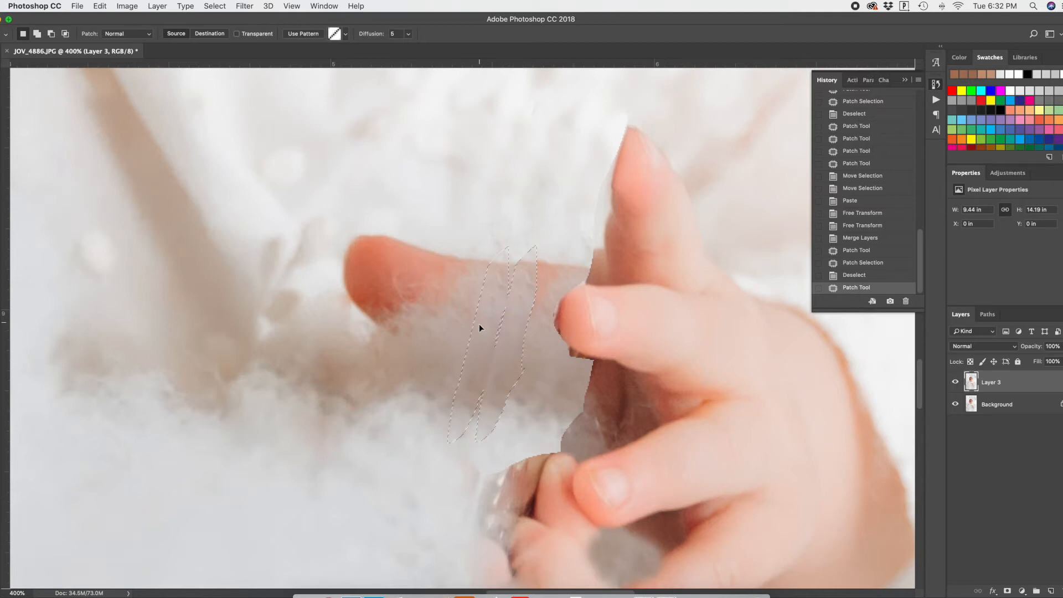
key("ctrl+d")
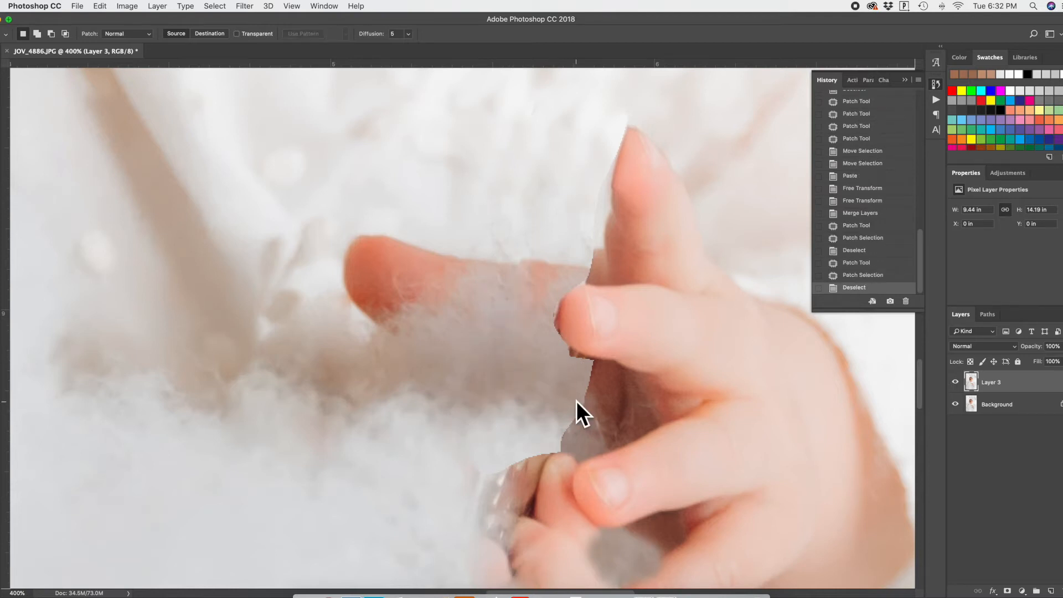
- Patch the rough grey edge above the lower fingers and the dark edge under the middle fingertip
mouse_move(493, 446)
left_mouse_down()
mouse_move(471, 471)
mouse_move(485, 513)
mouse_move(497, 517)
mouse_move(536, 469)
mouse_move(575, 451)
mouse_move(576, 429)
mouse_move(559, 454)
mouse_move(547, 438)
mouse_move(562, 414)
mouse_move(584, 407)
mouse_move(584, 436)
left_mouse_up()
key("ctrl+d")
left_click_drag(505, 390, 507, 391)
key("super+d")
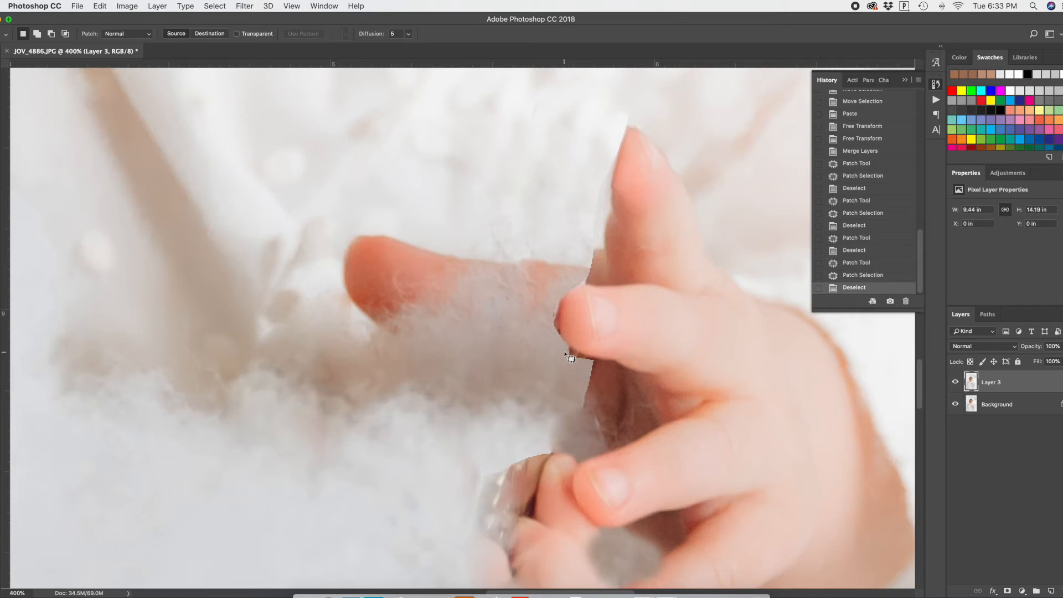
mouse_move(580, 366)
left_mouse_down()
mouse_move(593, 360)
mouse_move(566, 354)
mouse_move(572, 373)
left_mouse_up()
key("super+d")
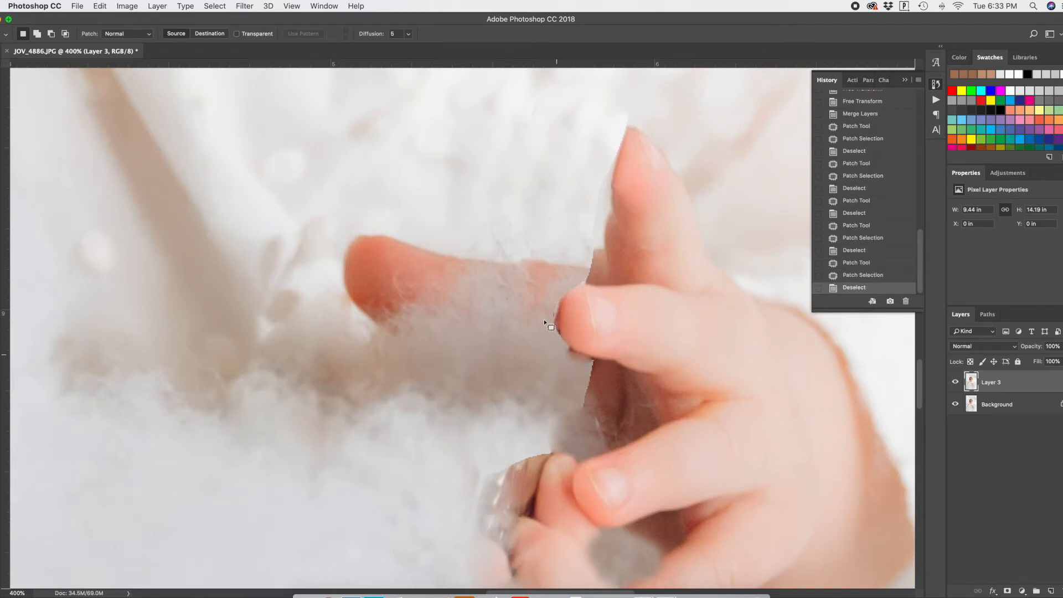
- Try patching the jagged edge between the upper finger and the fingertip below it, and step back
left_click_drag(594, 278, 591, 249)
left_click_drag(555, 318, 551, 372)
key("alt+super+z")
key("alt+super+z")
- Patch the remaining silver piece beside the lower fingers
left_click_drag(548, 450, 510, 532)
key("super+d")
- Add a layer mask to Layer 3 and brush it at 40% opacity over the grey patch below the lower fingers
left_click(1008, 591)
key("super+minus")
key("super+minus")
key("super+minus")
left_click(956, 382)
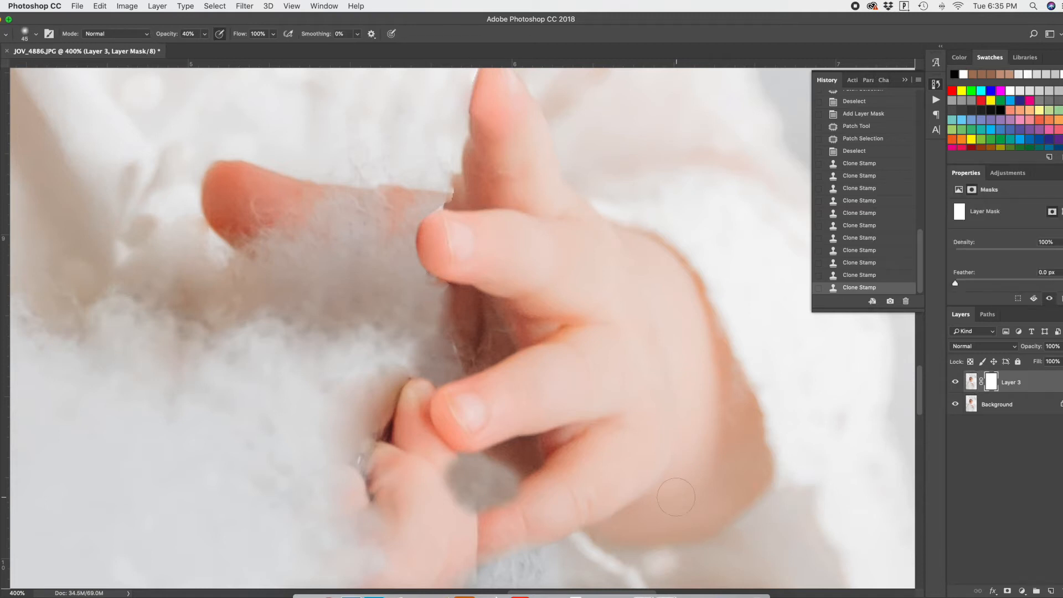
left_click_drag(459, 468, 475, 523)
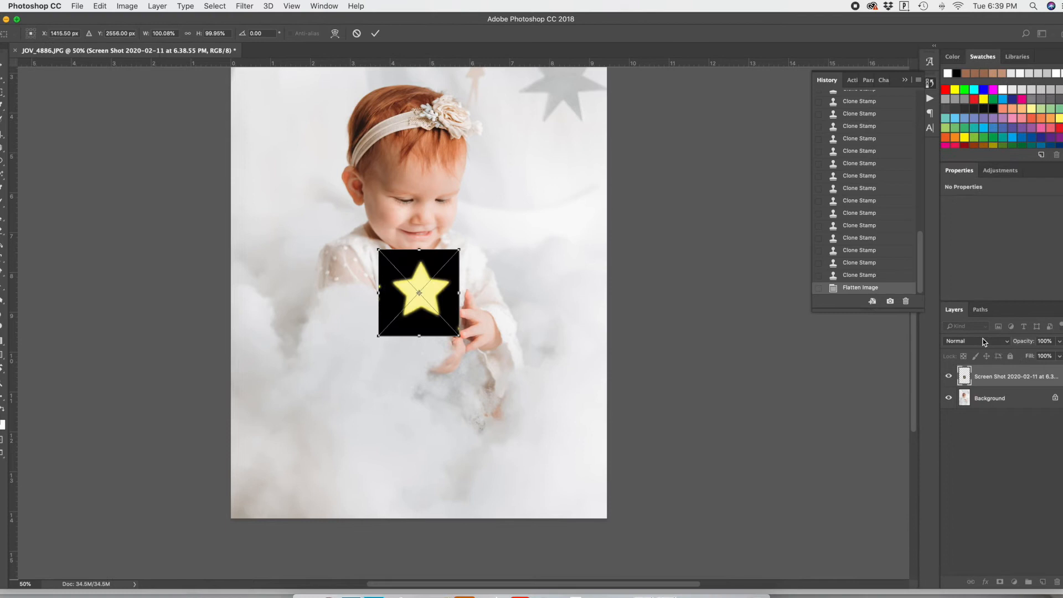
- Try the Overlay, Soft Light and Hard Light blend modes on the placed star layer
left_click(984, 340)
left_click(981, 466)
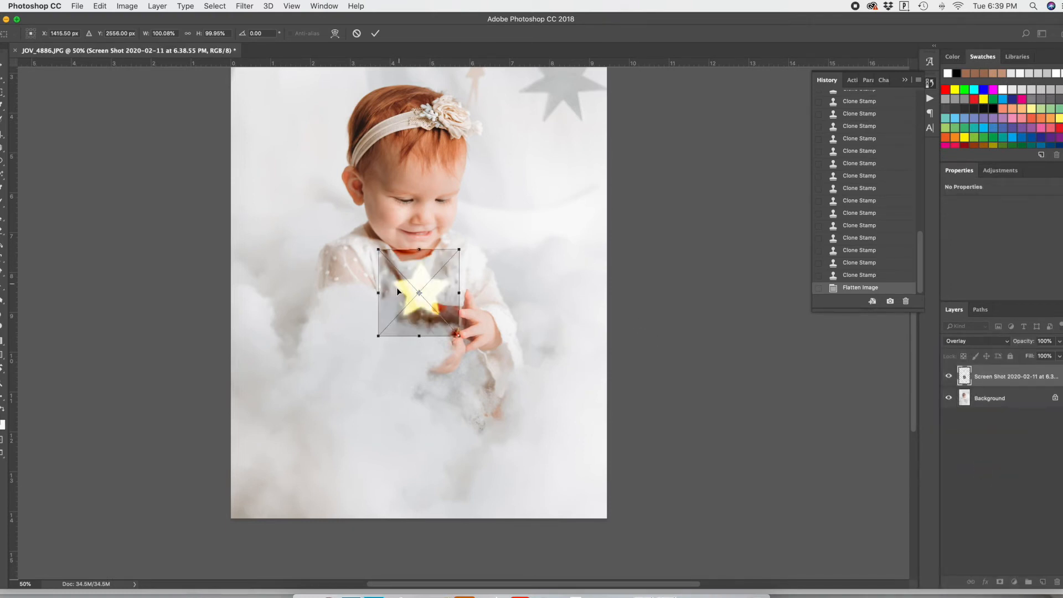
left_click(989, 340)
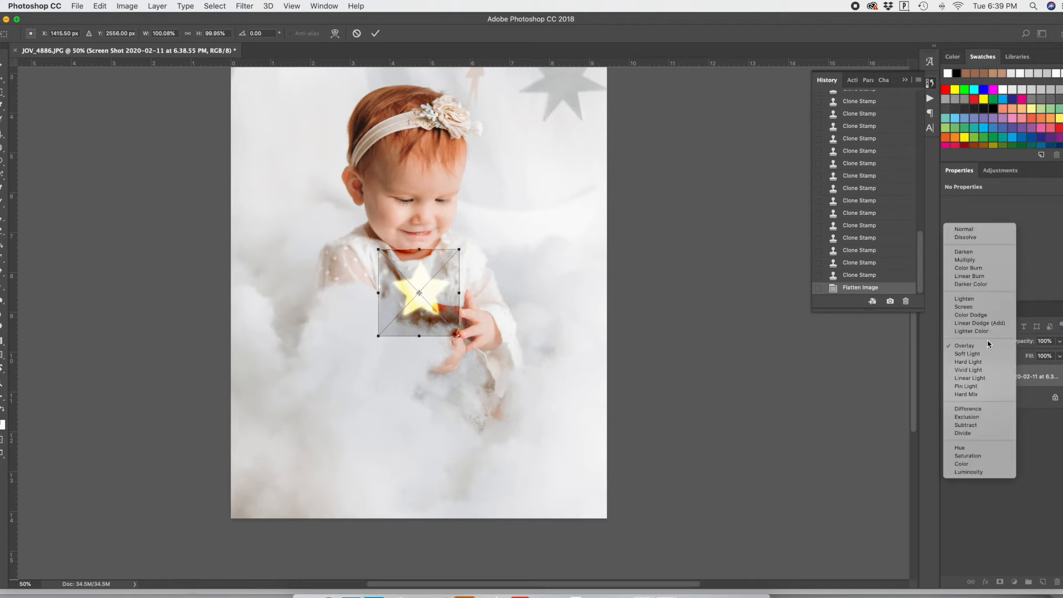
left_click(984, 355)
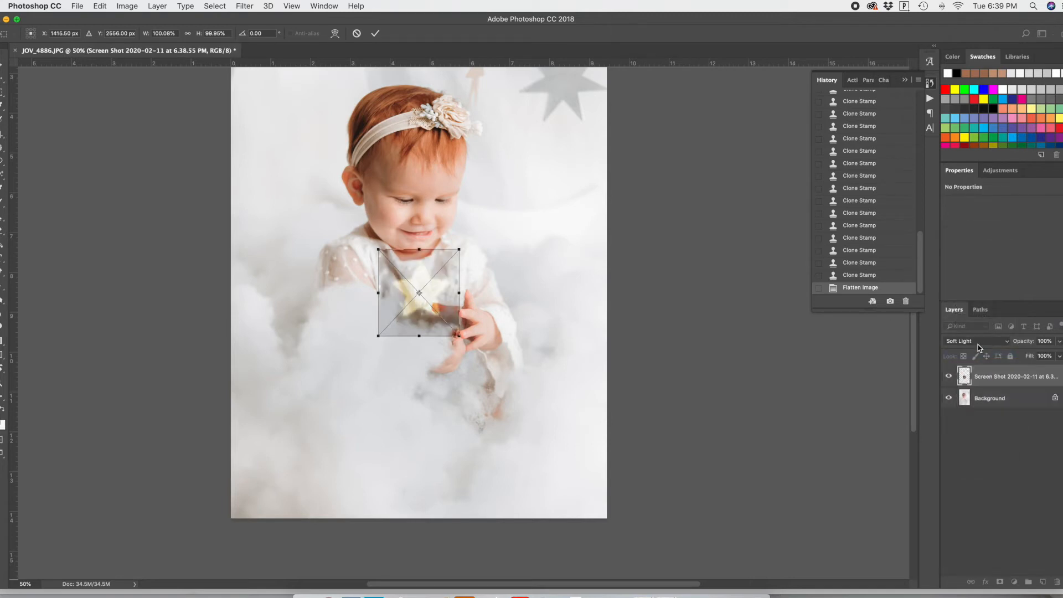
left_click(980, 342)
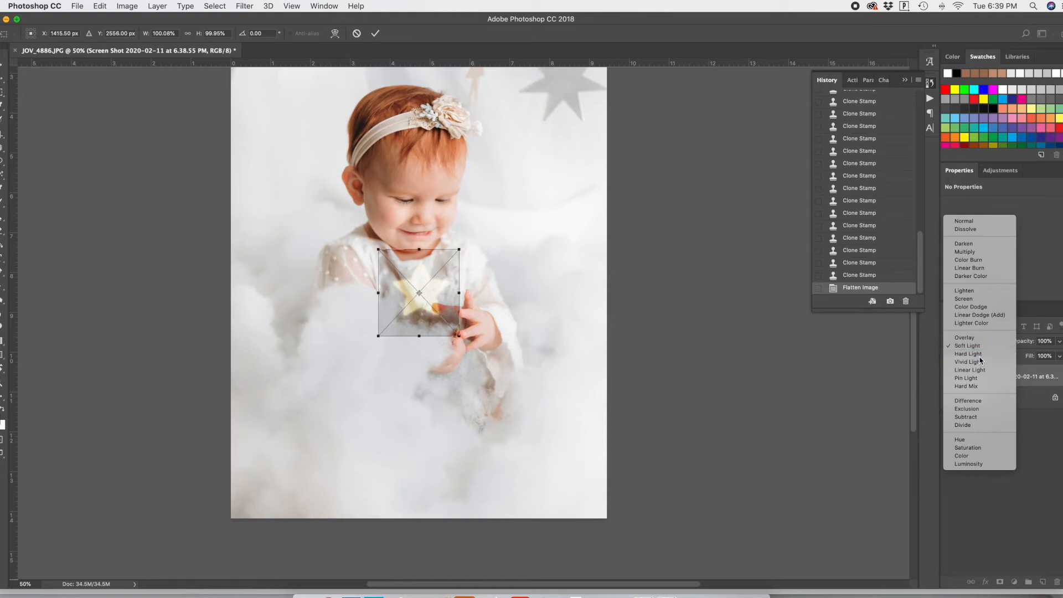
left_click(980, 363)
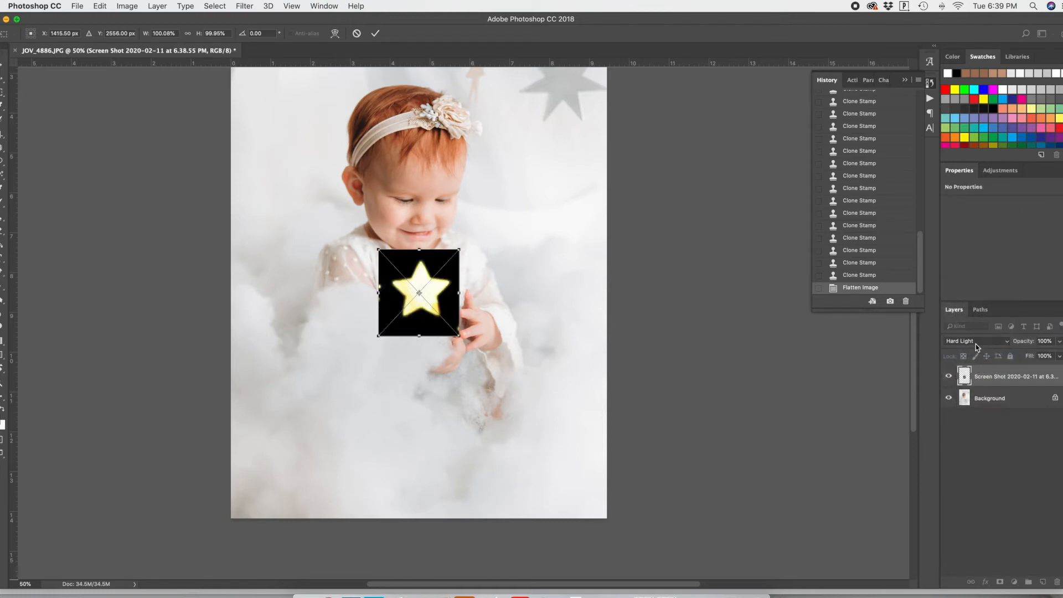
- Set the star layer's blend mode to Screen and enlarge it over the hands to 155.43% width and 134.89% height
left_click(978, 344)
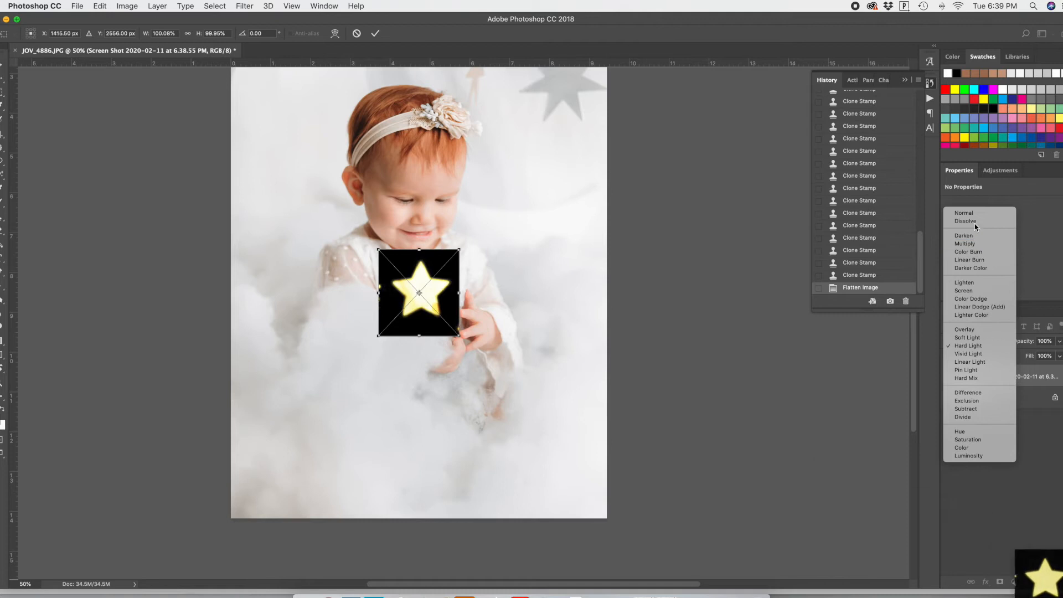
left_click(979, 292)
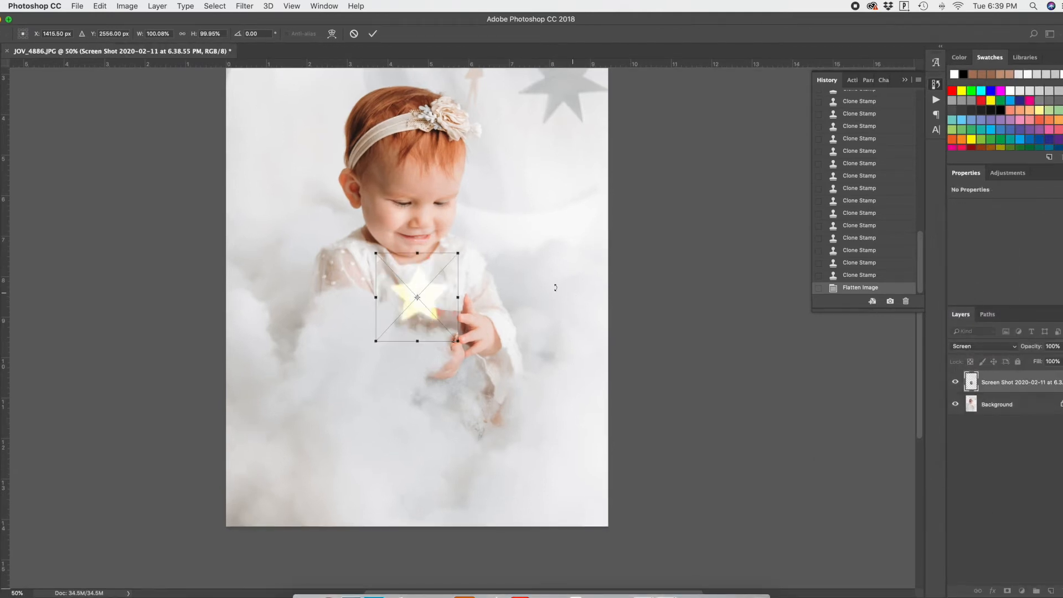
left_click_drag(458, 253, 503, 222)
left_click_drag(465, 278, 467, 327)
- Try shrinking the star over the fingers, first to 84.57% × 92.51% and again to 103.84% × 90.08%, and undo both
left_click_drag(380, 272, 450, 320)
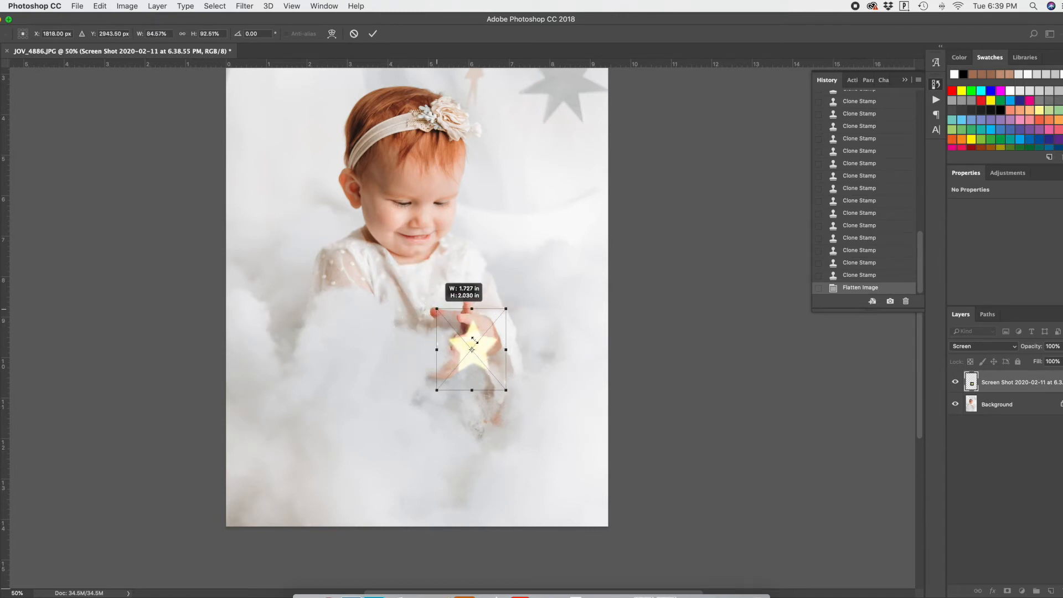
key("super+z")
scroll(395, 286, "down", 1)
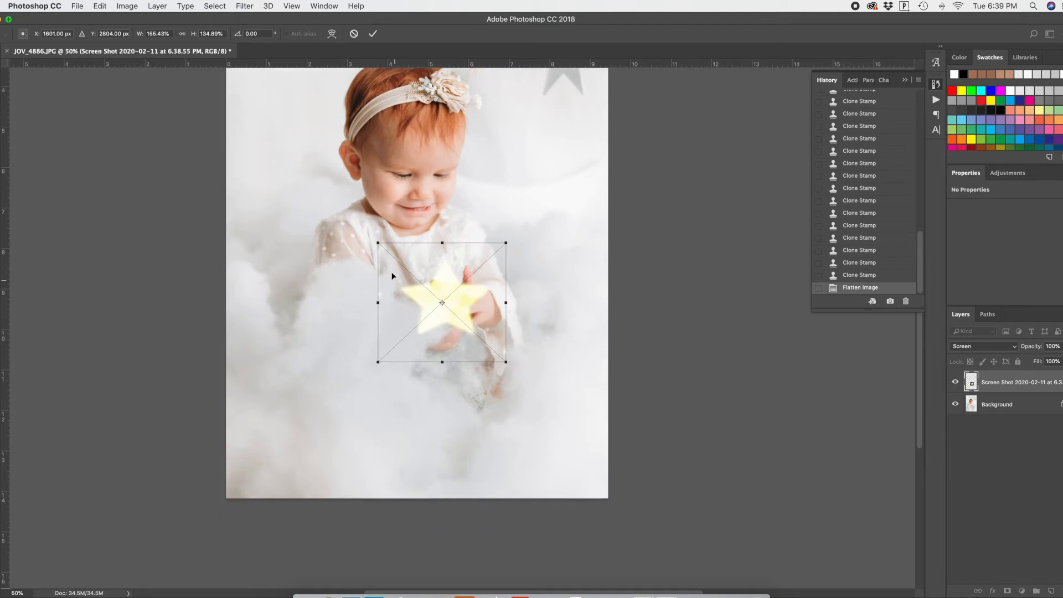
left_click_drag(378, 242, 421, 283)
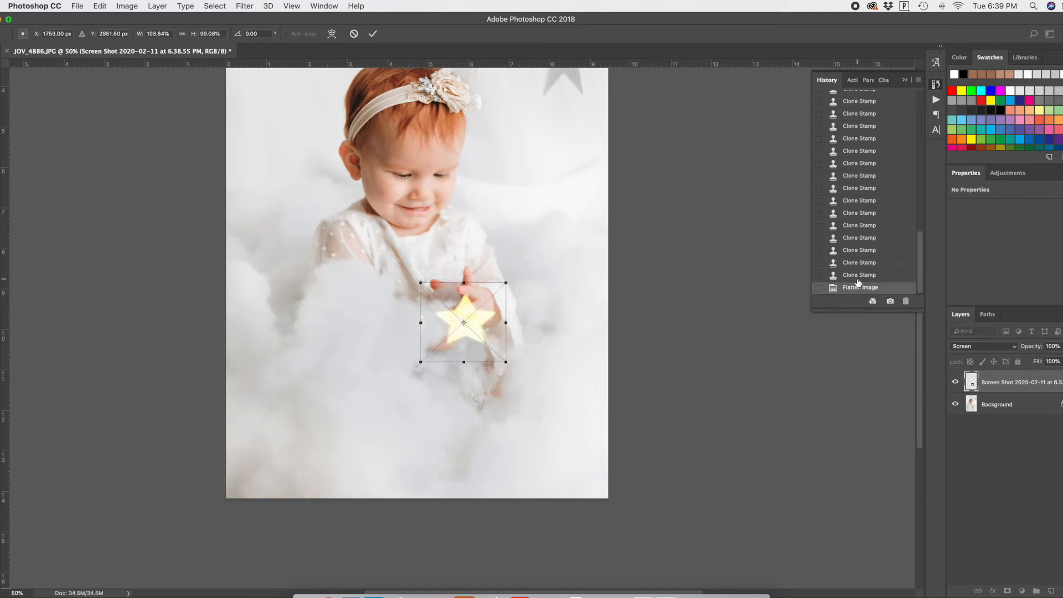
key("super+z")
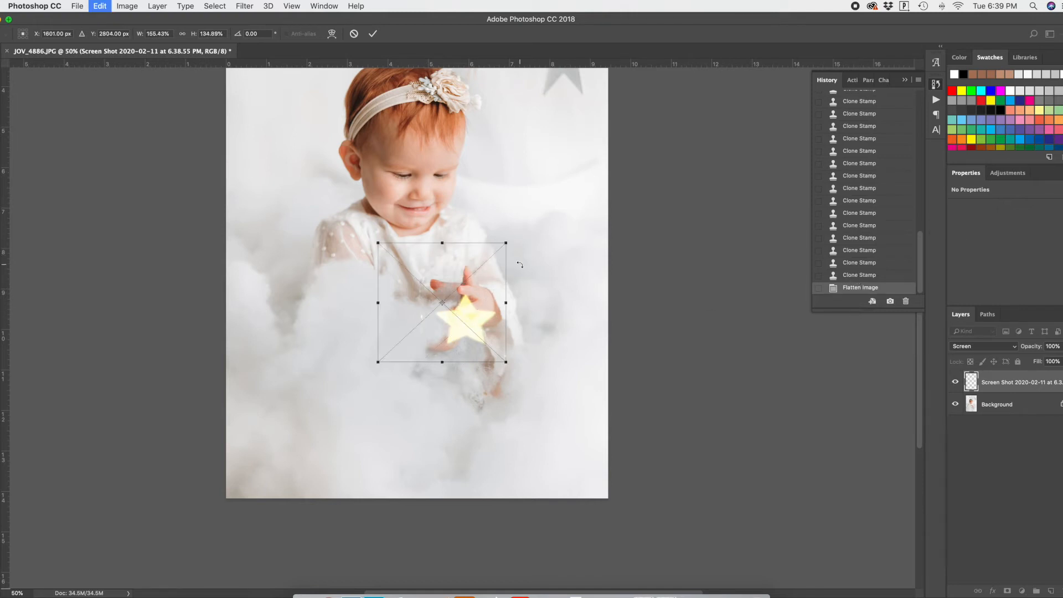
left_click(99, 6)
left_click(55, 150)
- Resize and reposition the star into the baby's hands at about 2.903 × 2.76 in, and commit the placement
left_click_drag(378, 242, 398, 260)
mouse_move(454, 298)
left_mouse_down()
mouse_move(457, 275)
mouse_move(456, 284)
left_mouse_up()
left_click_drag(508, 348, 503, 343)
left_click_drag(393, 349, 399, 356)
key("Return")
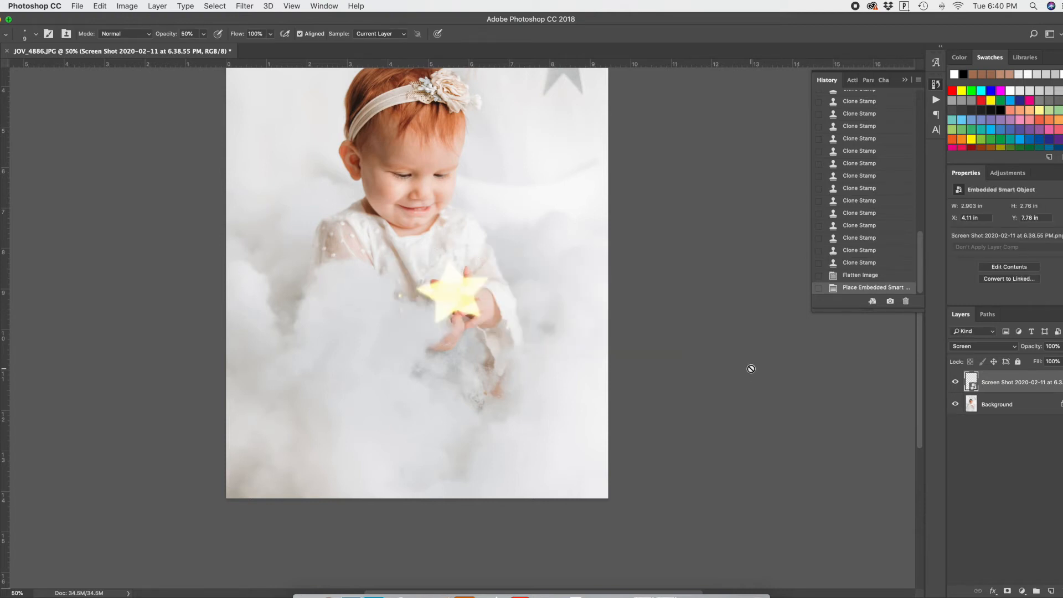
- Duplicate the star layer twice and add a layer mask to the topmost copy
key("super+j")
key("super+j")
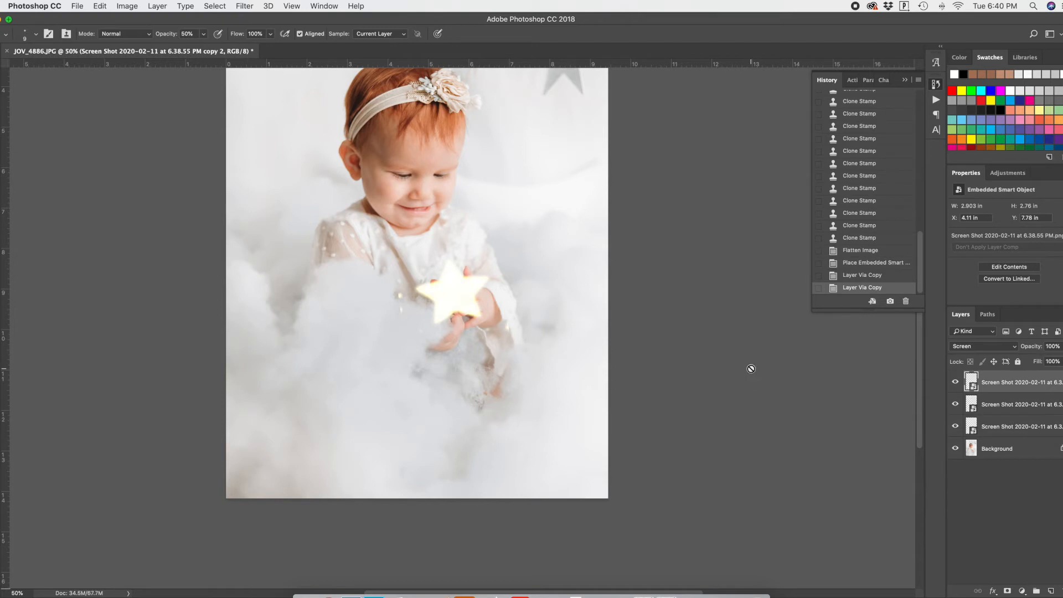
scroll(752, 368, "right", 1)
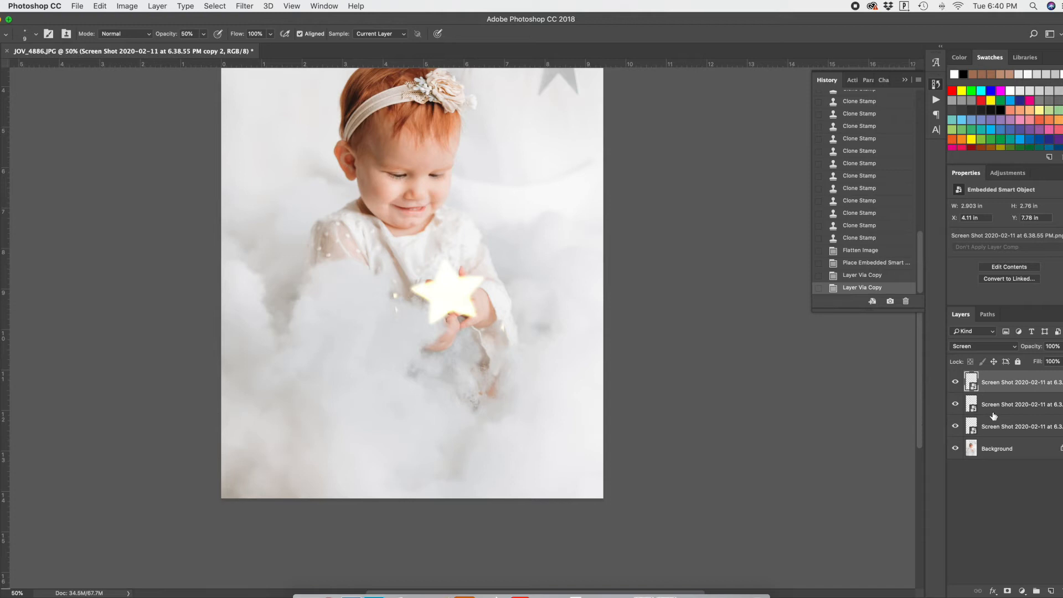
left_click(1007, 592)
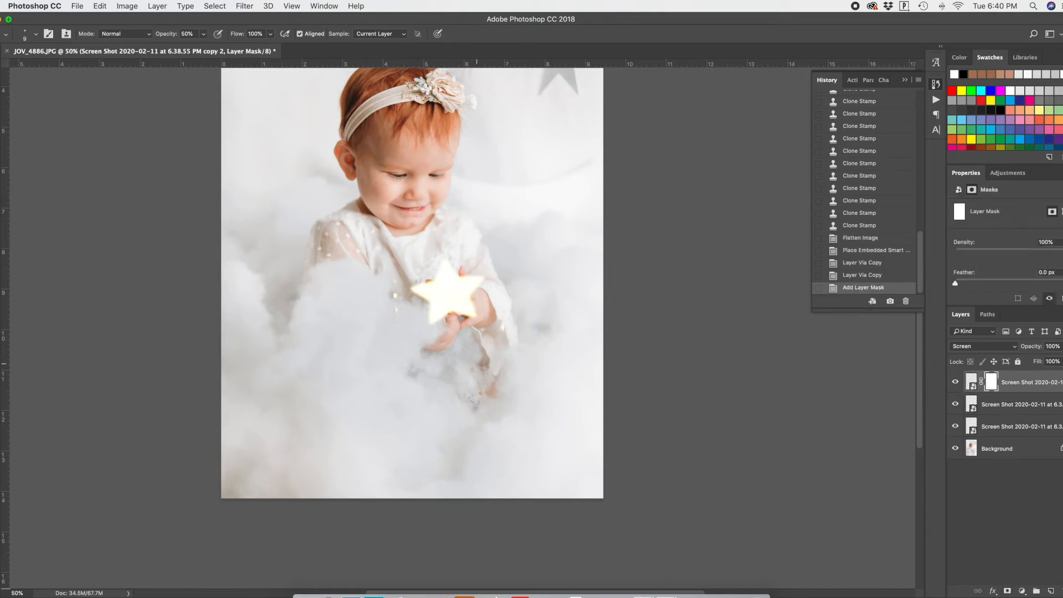
- Make black the foreground colour and dab the topmost star copy's mask near the star's lower tip with a 125 px brush
key("bracketright")
key("bracketright")
key("x")
left_click(468, 319)
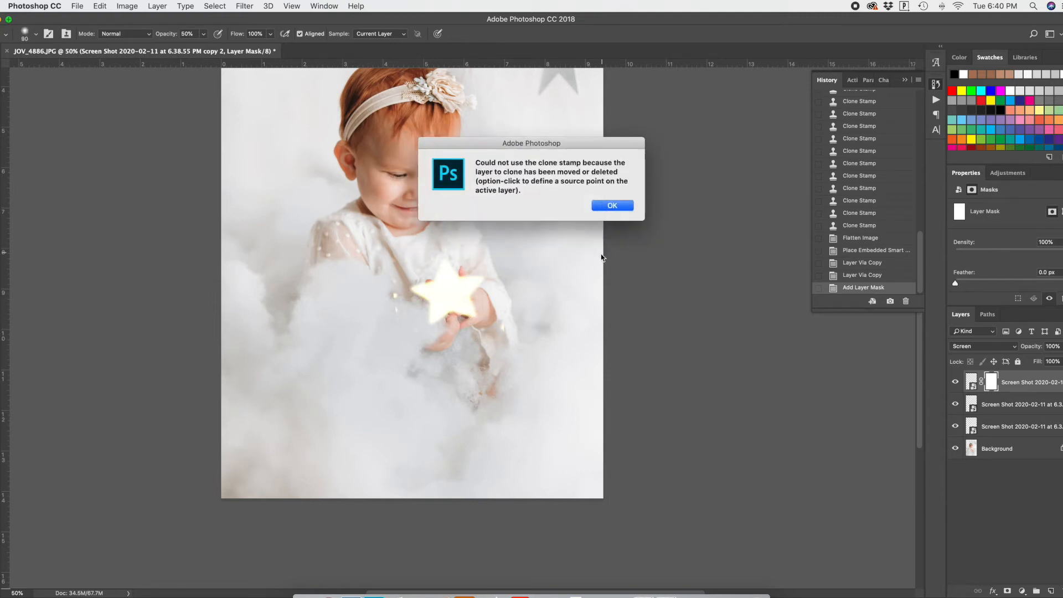
left_click(612, 205)
key("b")
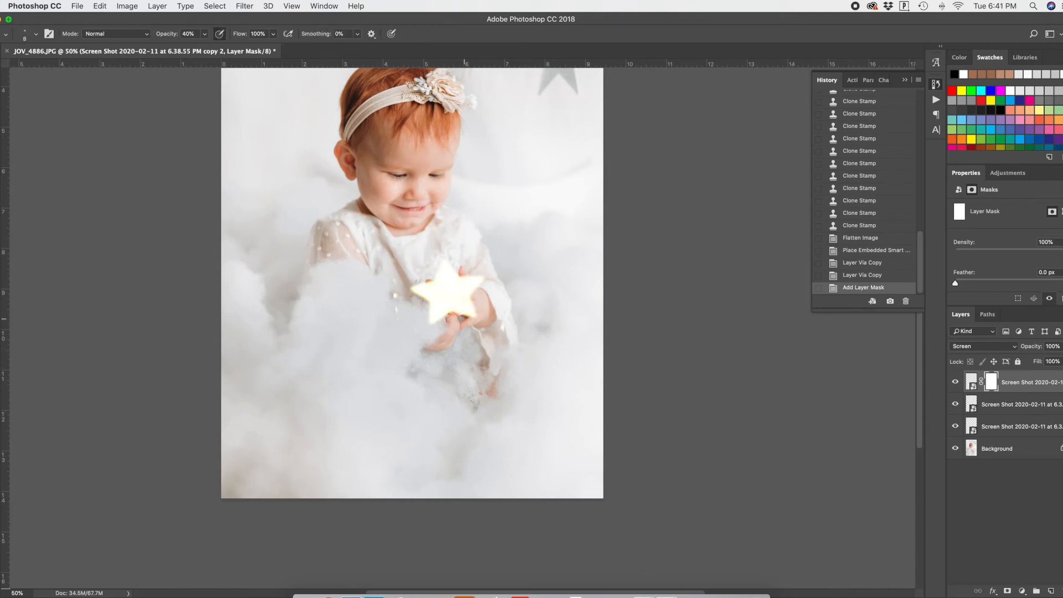
key("bracketright")
key("bracketright")
key("bracketright")
key("bracketright")
key("bracketright")
left_click(428, 315)
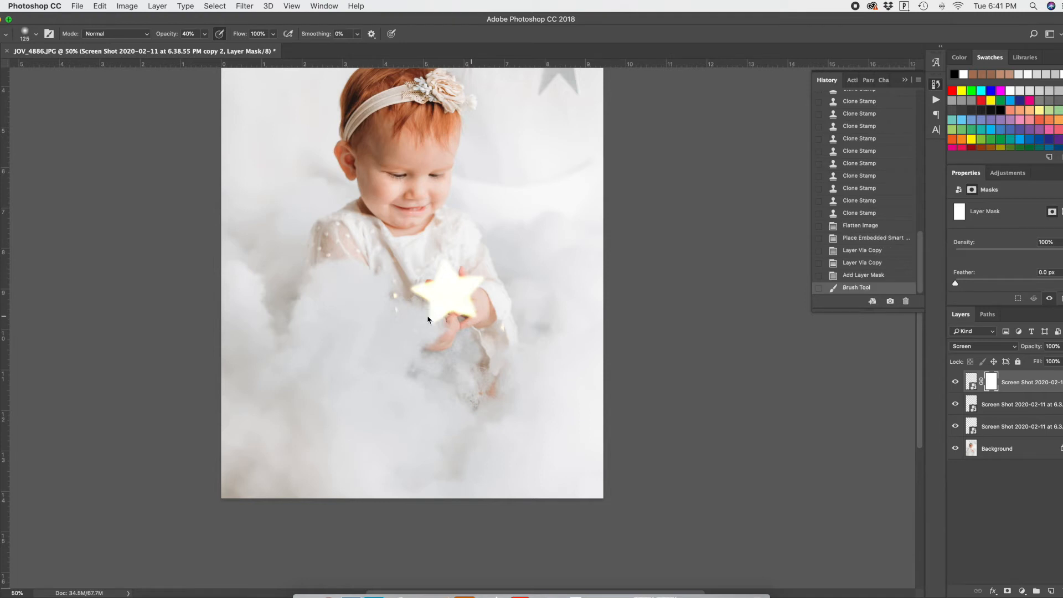
- Set the brush opacity to 100% and paint the topmost copy's mask across the star's lower-left point and centre
key("0")
left_click_drag(430, 320, 454, 306)
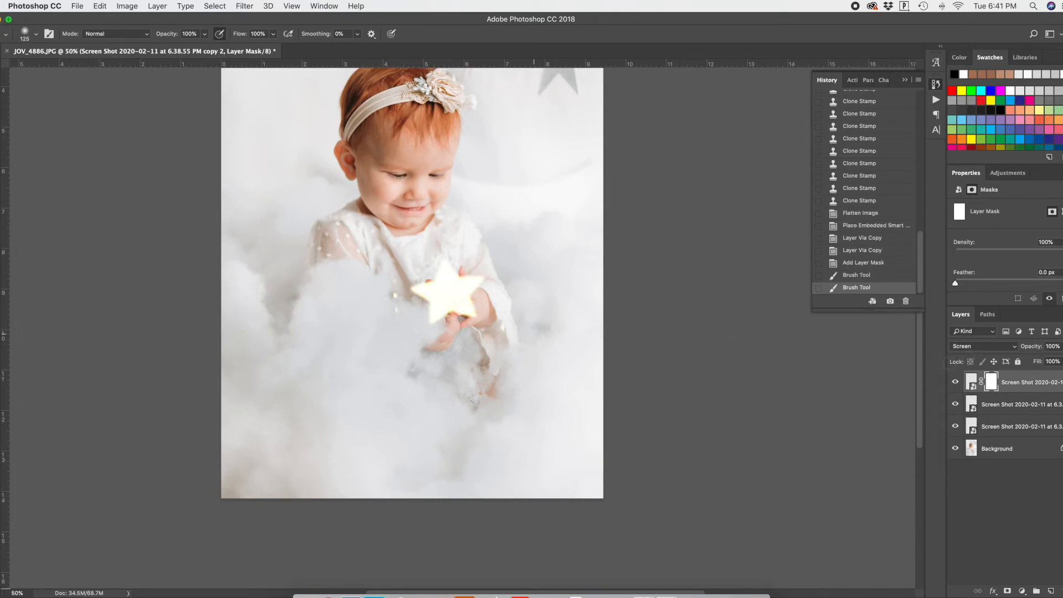
right_click(990, 382)
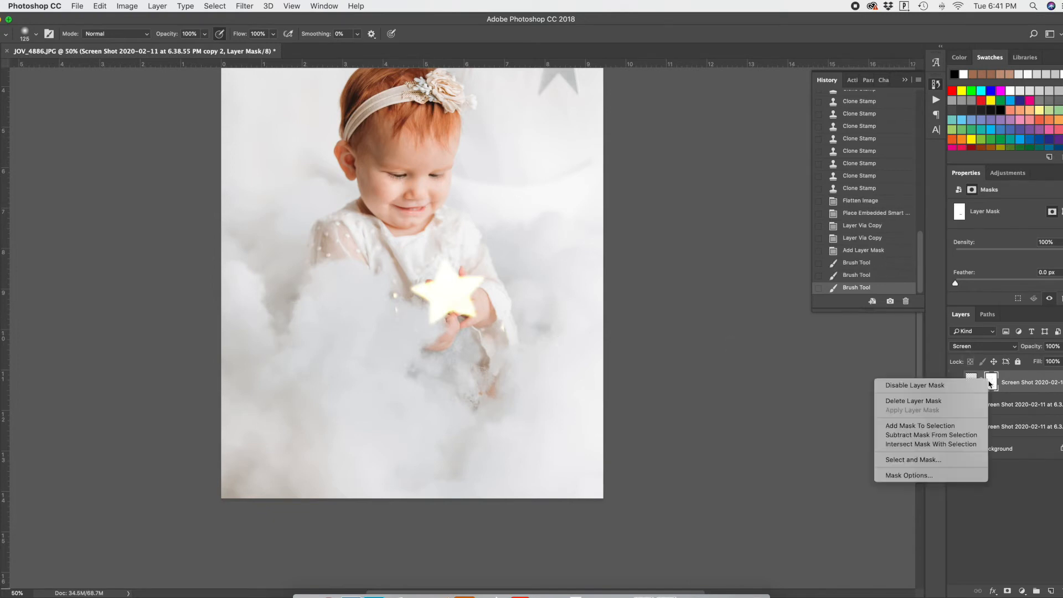
key("Escape")
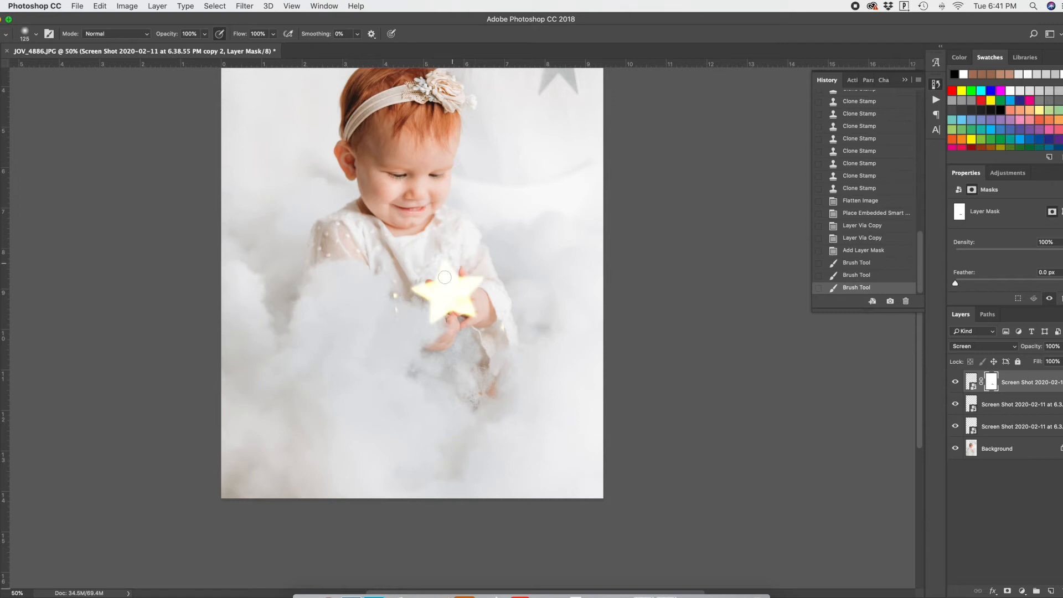
left_click(431, 323)
- Add a layer mask to the middle star copy
left_click(1001, 409)
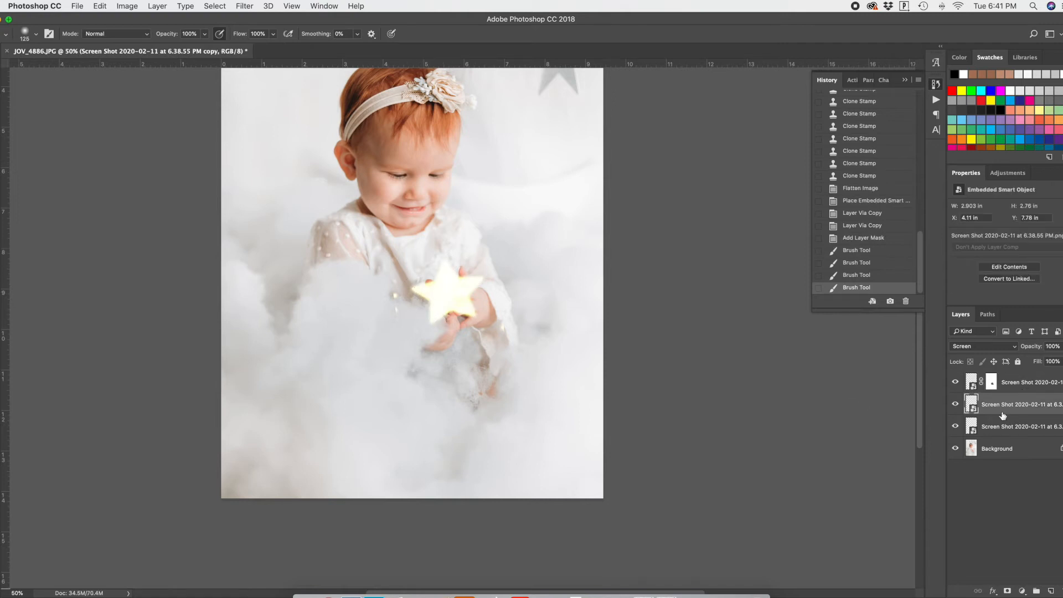
left_click(1008, 591)
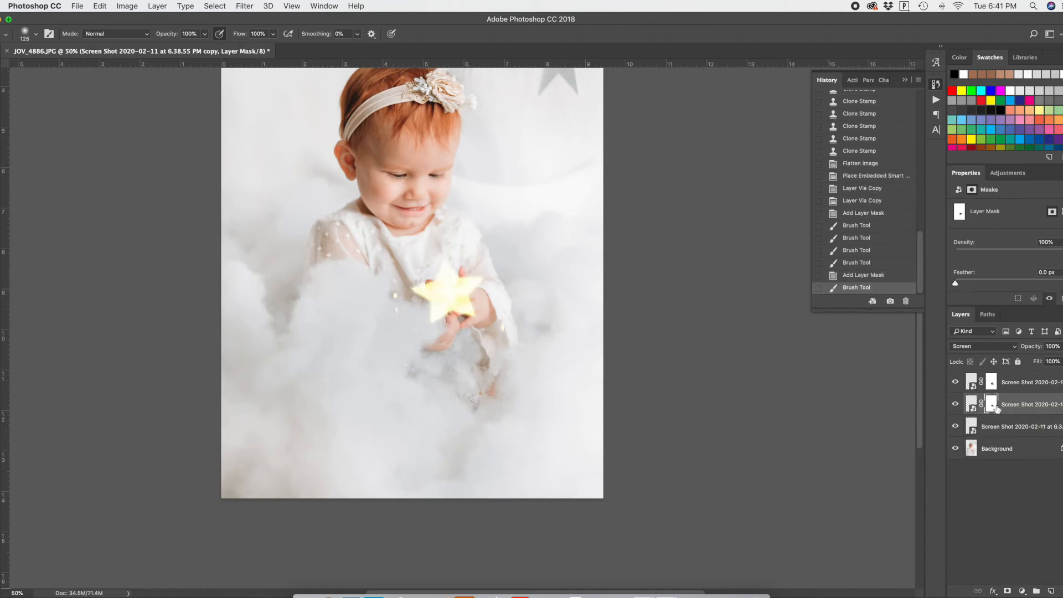
left_click(984, 346)
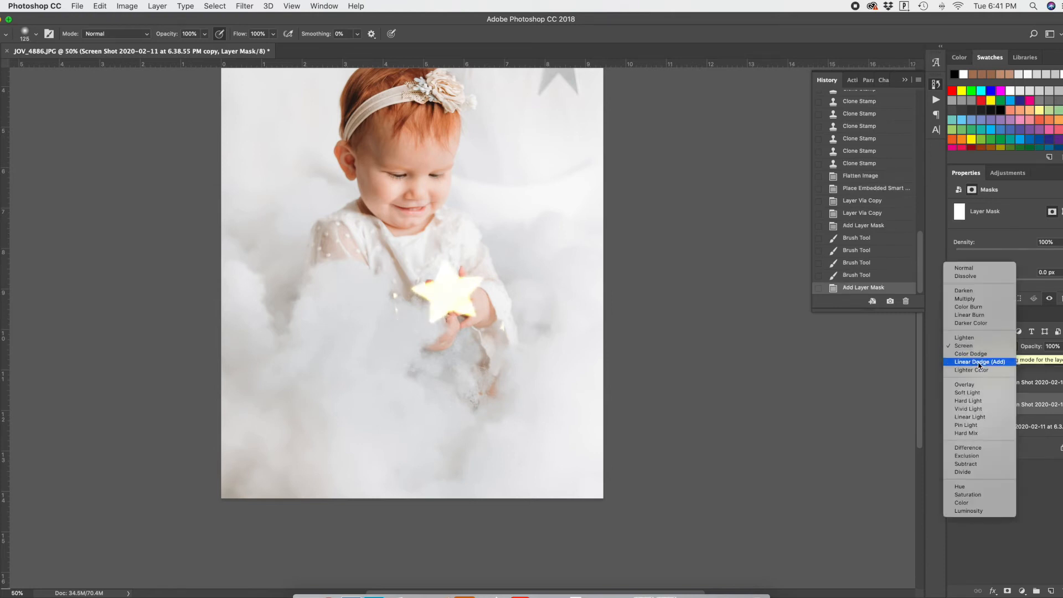
left_click(976, 316)
key("super+z")
- Group the three star layers and add a layer mask to the group
key("super+plus")
key("super+plus")
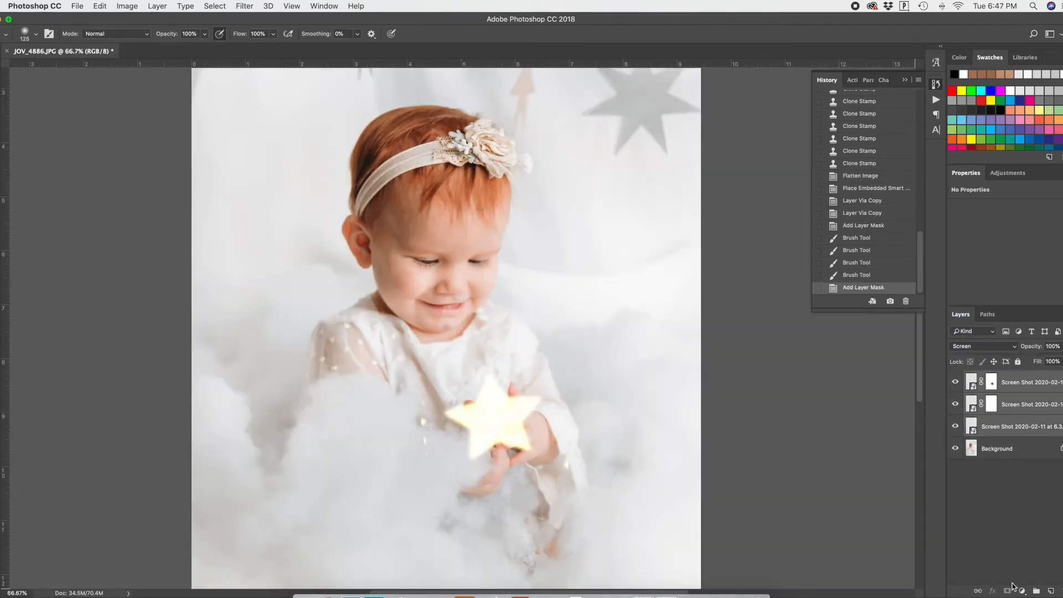
key("super+alt+shift+e")
key("super+g")
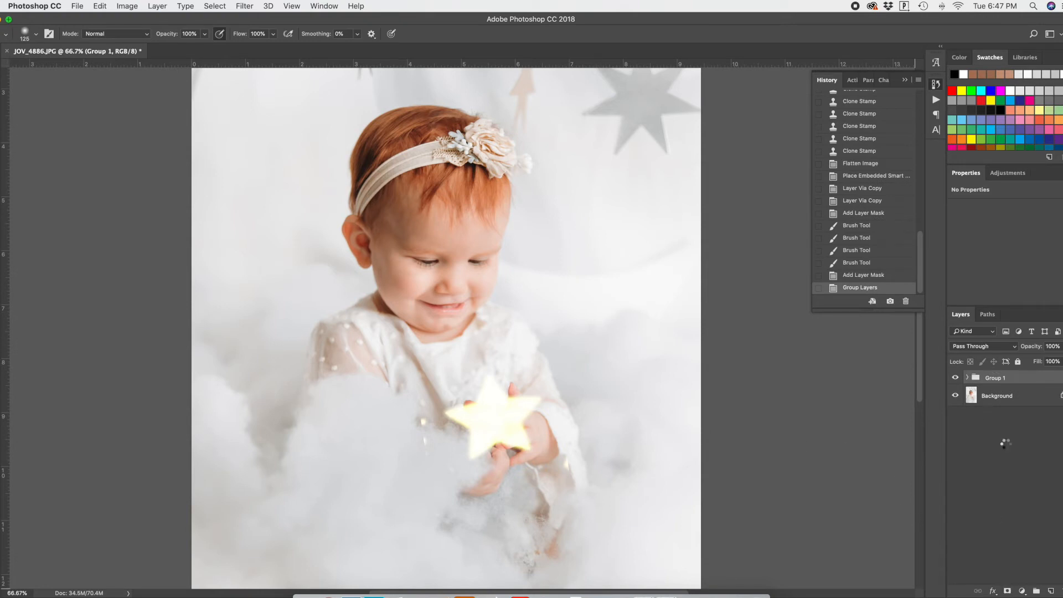
left_click(1007, 591)
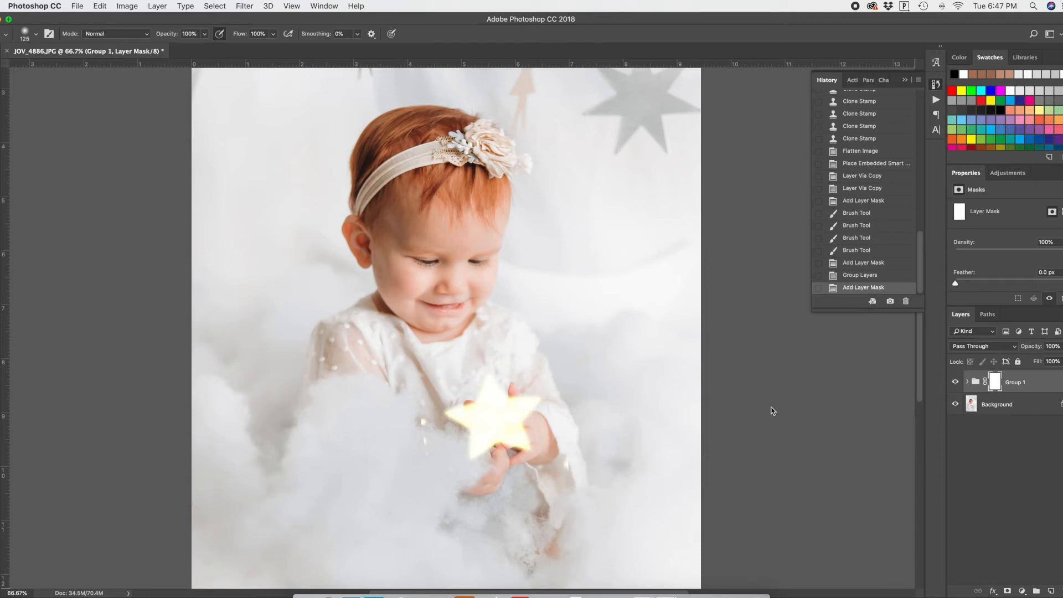
- Paint black on the star group's mask with a 45 px brush over the hand, thumb and stray glow spots beside the star
key("bracketleft")
key("bracketleft")
key("bracketleft")
key("bracketleft")
key("bracketleft")
scroll(514, 437, "up", 3)
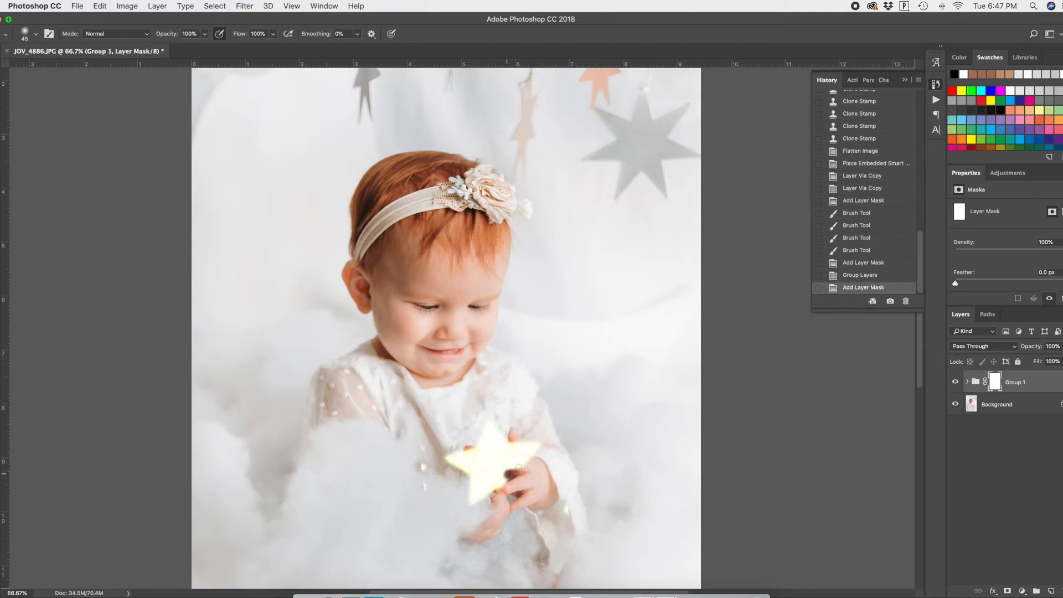
left_click_drag(524, 462, 511, 443)
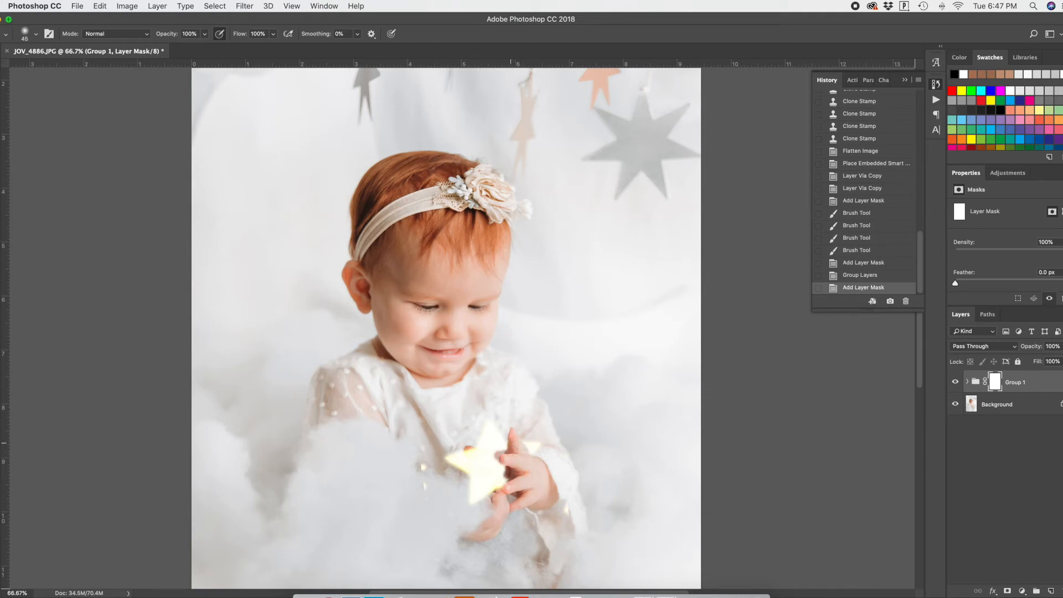
left_click(502, 475)
scroll(504, 471, "left", 2)
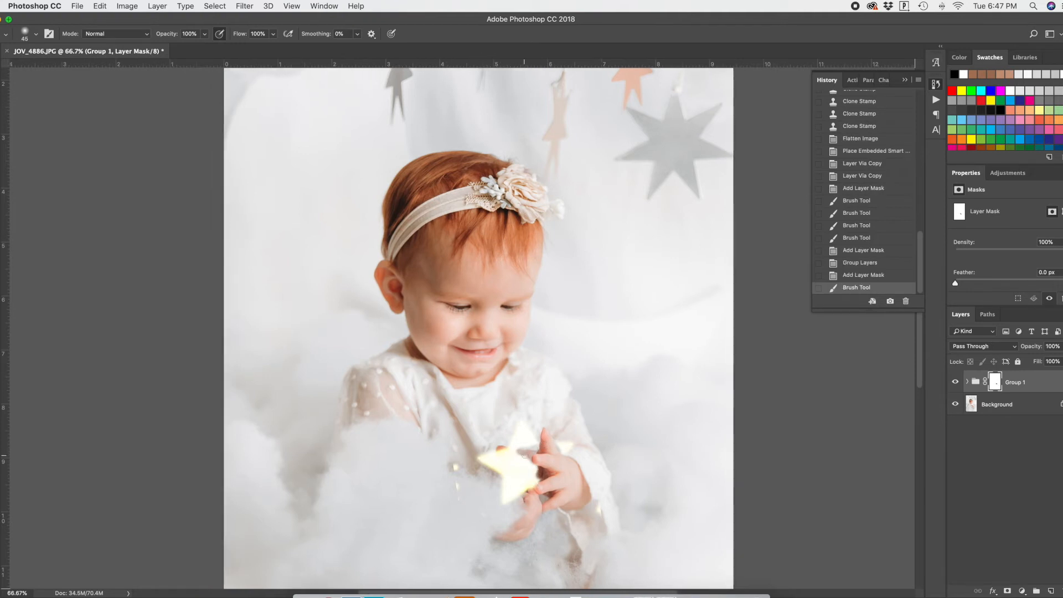
left_click(458, 465)
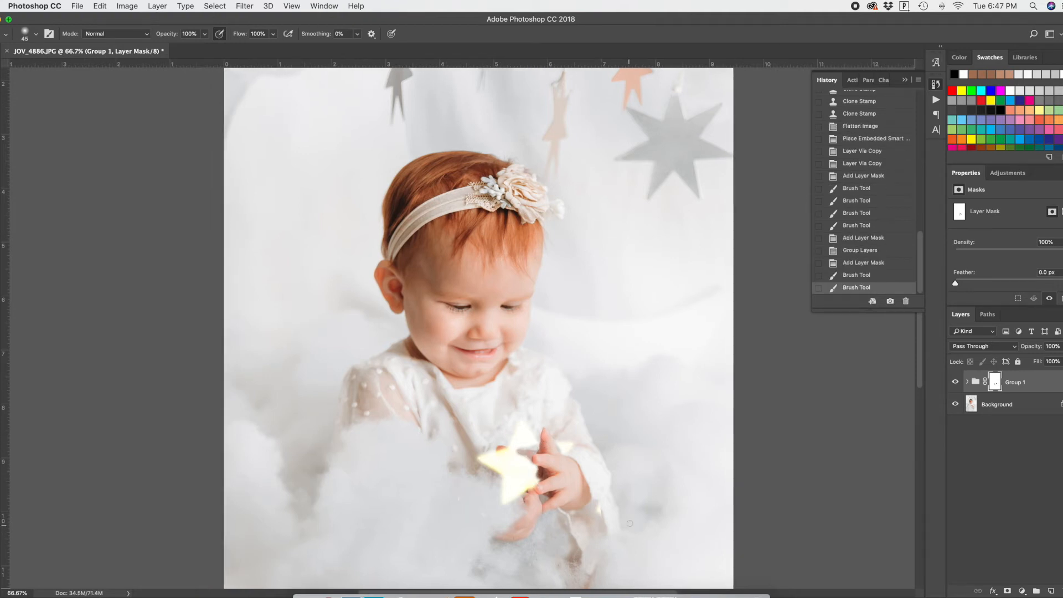
left_click(591, 467)
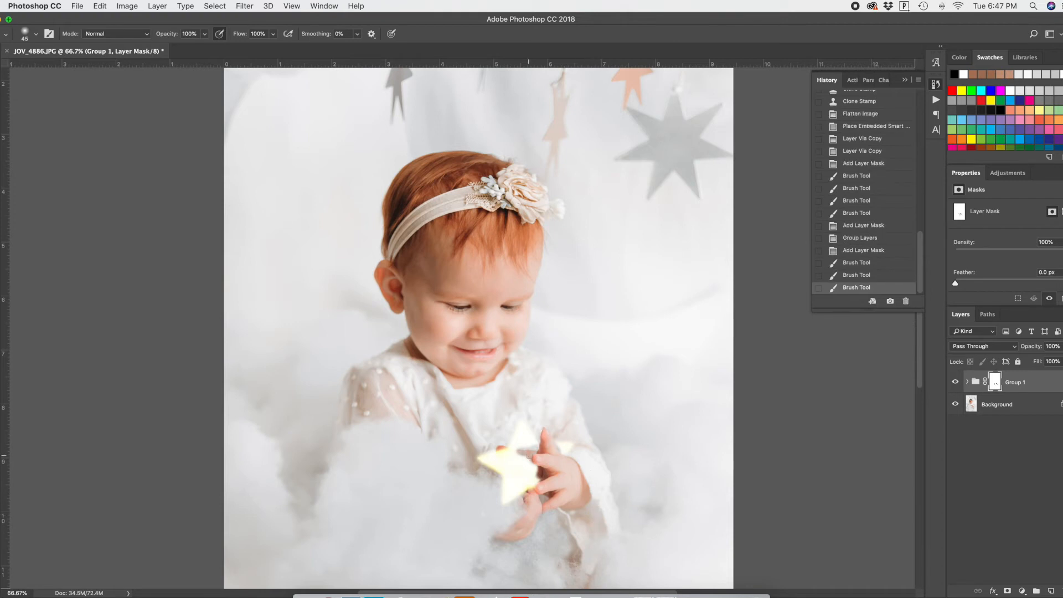
mouse_move(520, 453)
left_mouse_down()
mouse_move(501, 457)
mouse_move(553, 464)
mouse_move(518, 458)
mouse_move(529, 489)
mouse_move(545, 475)
mouse_move(529, 450)
mouse_move(497, 454)
left_mouse_up()
- Switch to white and restore the star around the fingers and thumb on the group's mask with a 60 px brush
key("x")
key("bracketright")
key("bracketright")
left_click(551, 474)
left_click(501, 455)
left_click(563, 444)
left_click(553, 492)
- Try darkening the star group with a Curves adjustment clipped to it, and delete the Curves layer
left_click(1008, 173)
left_click(987, 203)
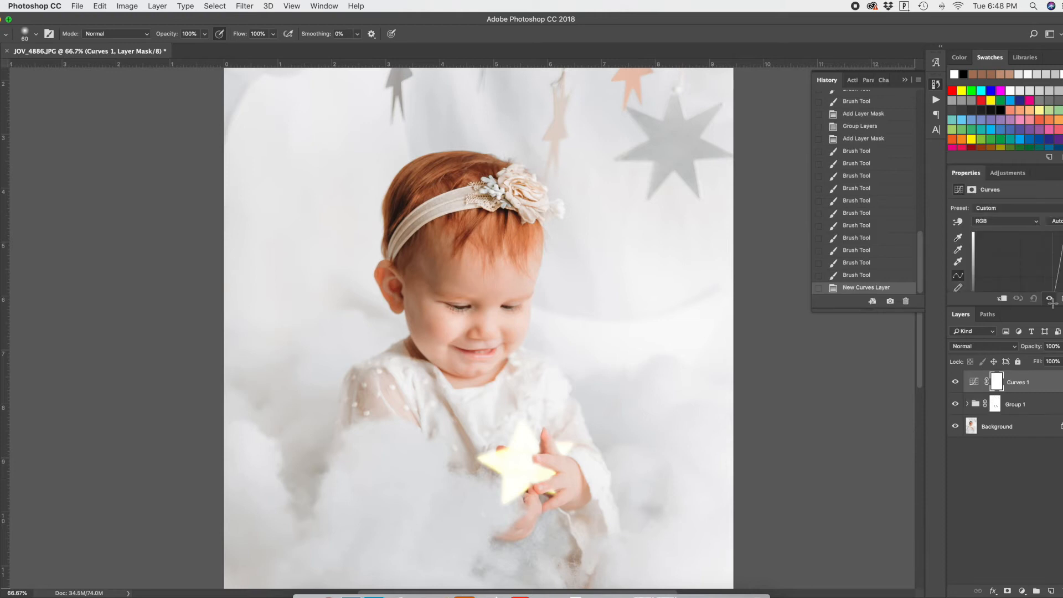
left_click_drag(1051, 254, 1056, 301)
left_click(1016, 395, "alt")
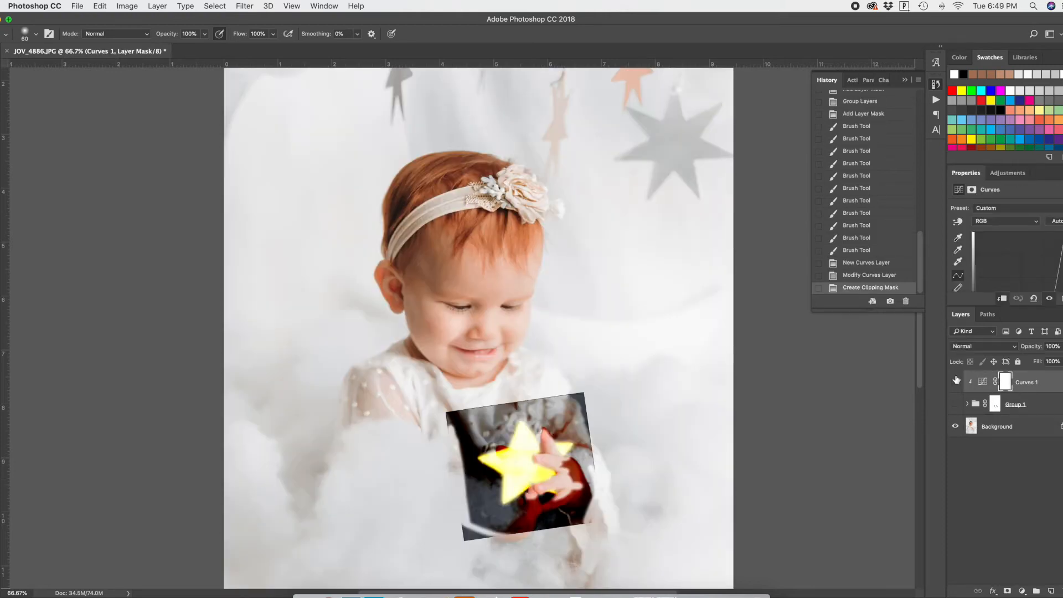
key("Delete")
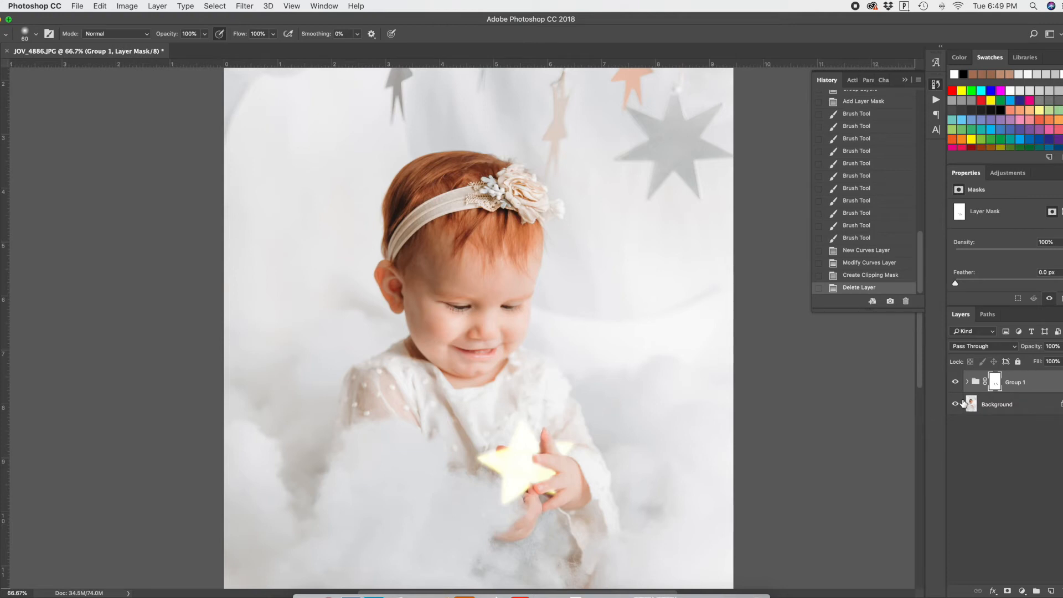
- Expand the star group and delete the two star copies, keeping only the original star layer
left_click(968, 383)
left_click(980, 447)
left_click(955, 383)
left_click(955, 384)
left_click(980, 405)
key("Delete")
key("Delete")
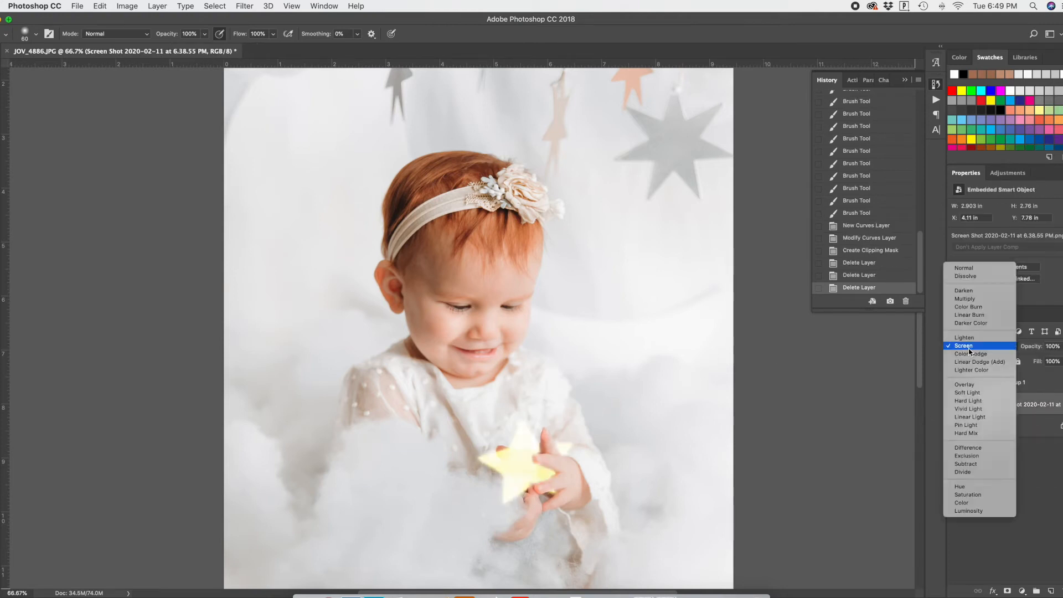
- Set the remaining star layer's blend mode to Normal, move it out of Group 1 and delete the group
left_click(969, 349)
left_click(967, 238)
left_click(1039, 382)
left_click(955, 382)
left_click_drag(1007, 407, 1014, 373)
left_click(1018, 399)
key("Delete")
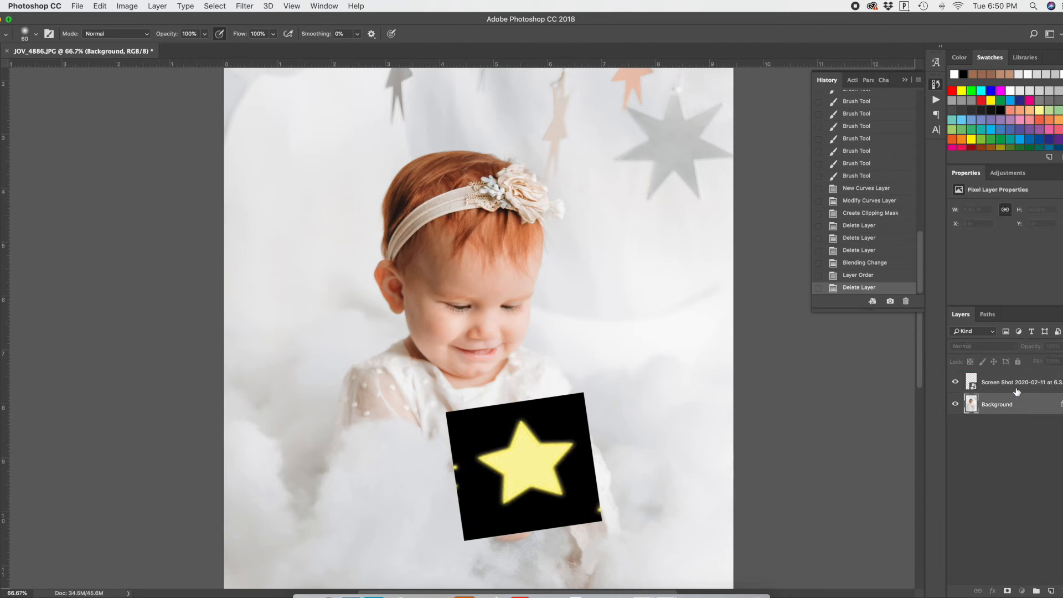
- Select the black backdrop around the star on the star layer using the Magic Wand with a tolerance of 40
left_click(1018, 383)
key("w")
left_click(538, 419)
left_click(199, 34)
type("40")
left_click(308, 154)
left_click(551, 418)
left_click(542, 439, "shift")
left_click(511, 444, "shift")
- Rasterize the star layer, clear the selected black backdrop and drop the selection
key("Delete")
left_click(616, 205)
right_click(976, 382)
left_click(989, 474)
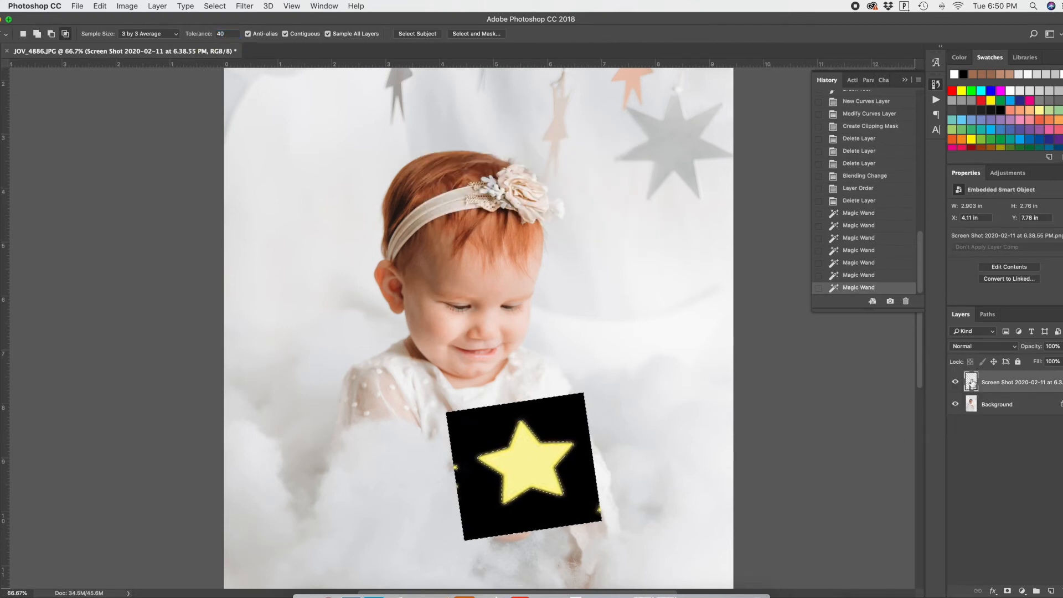
right_click(960, 384)
left_click(887, 350)
key("Delete")
key("super+d")
- Clear the leftover backdrop fragments around the star with the Lasso and set the star layer's blend mode to Screen
left_click(1023, 412)
left_click(995, 388)
scroll(710, 384, "down", 1)
key("l")
mouse_move(424, 392)
left_mouse_down()
mouse_move(599, 403)
mouse_move(579, 405)
left_mouse_up()
mouse_move(567, 386)
left_mouse_down()
mouse_move(492, 364)
mouse_move(562, 383)
mouse_move(443, 400)
left_mouse_up()
key("Delete")
left_click_drag(434, 403, 622, 503)
key("Delete")
key("super+d")
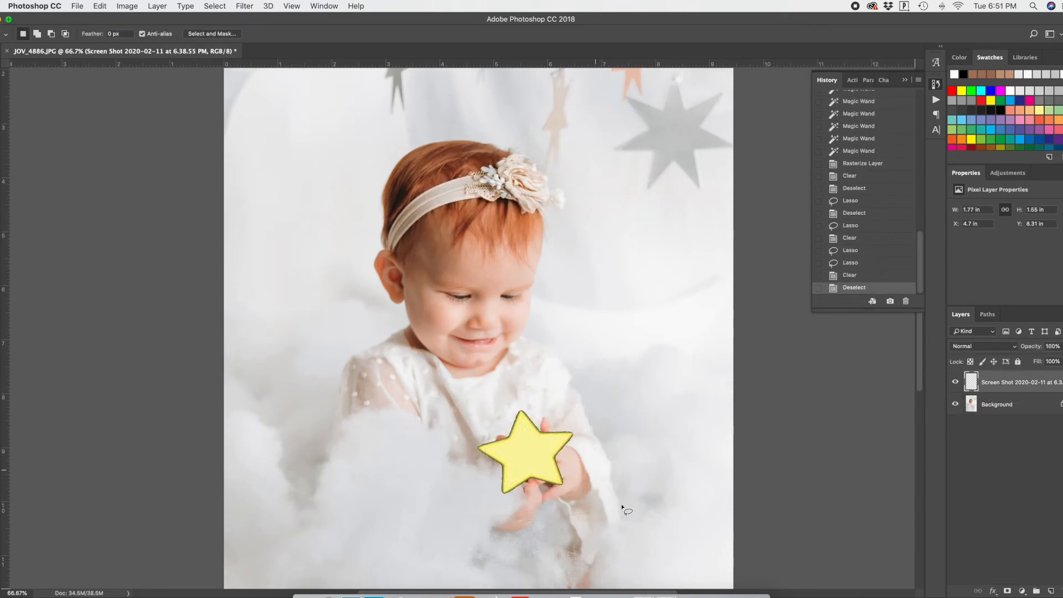
left_click(983, 347)
left_click(982, 430)
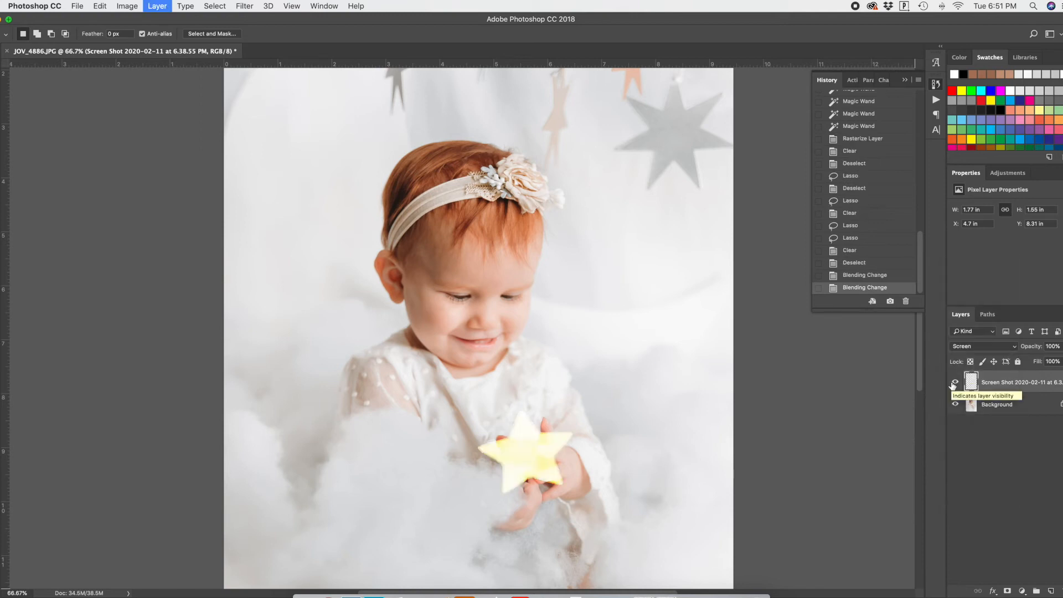
- Duplicate the star layer and scale the copy down to about 1.36 × 1.19 in inside the original star
key("super+j")
scroll(645, 432, "down", 1)
key("super+t")
left_click_drag(559, 366, 538, 385)
left_click_drag(516, 423, 528, 413)
key("Return")
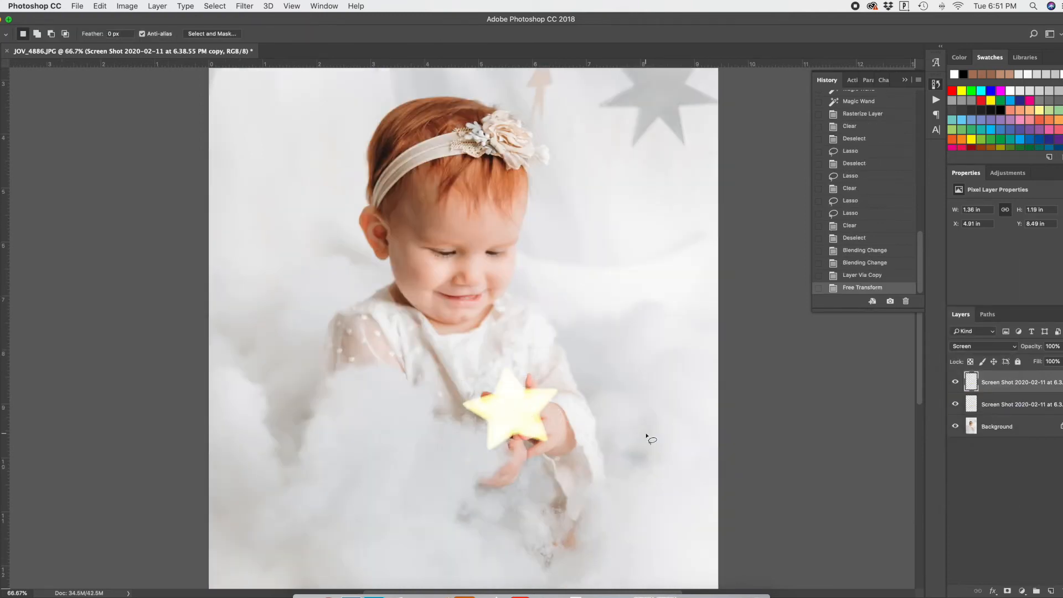
- Group the two star layers and hide the group
left_click(1004, 405, "shift")
key("super+t")
key("Return")
left_click_drag(540, 411, 505, 421)
key("super+g")
left_click(1023, 499)
left_click(955, 378)
- Duplicate the Background layer and lighten the area between the baby's hands on the copy with the Dodge tool
left_click(999, 396)
key("super+j")
key("o")
left_click_drag(511, 414, 481, 415)
left_click_drag(512, 407, 506, 425)
left_click_drag(523, 462, 533, 477)
left_click(109, 34)
left_click(106, 27)
left_click_drag(521, 419, 490, 404)
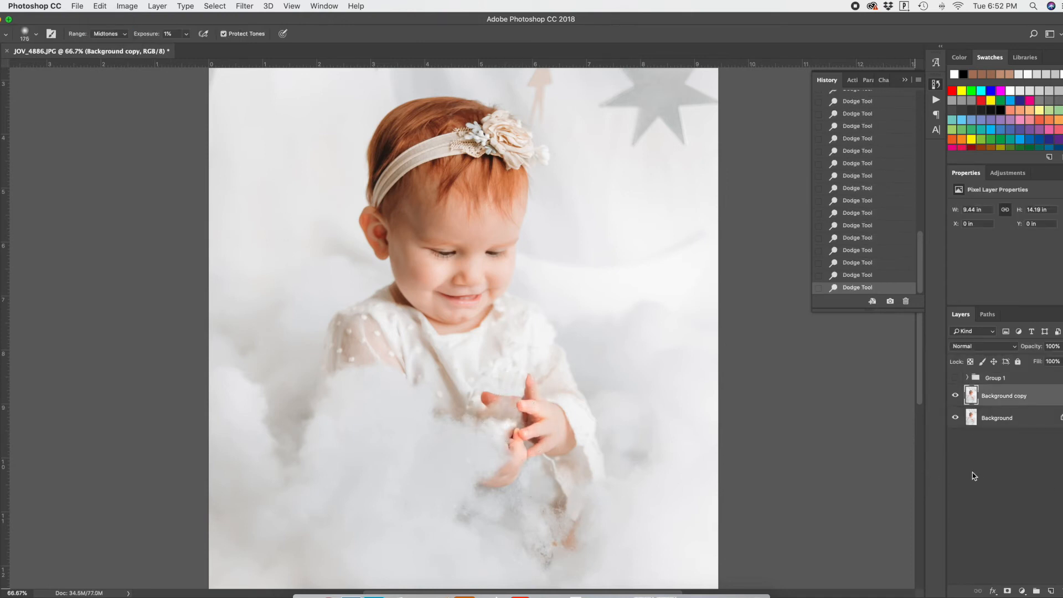
- Delete the Background copy and try a Diamond gradient over the hands on the Background layer
key("g")
key("Delete")
left_click(135, 34)
mouse_move(524, 430)
left_mouse_down()
mouse_move(510, 437)
mouse_move(574, 465)
left_mouse_up()
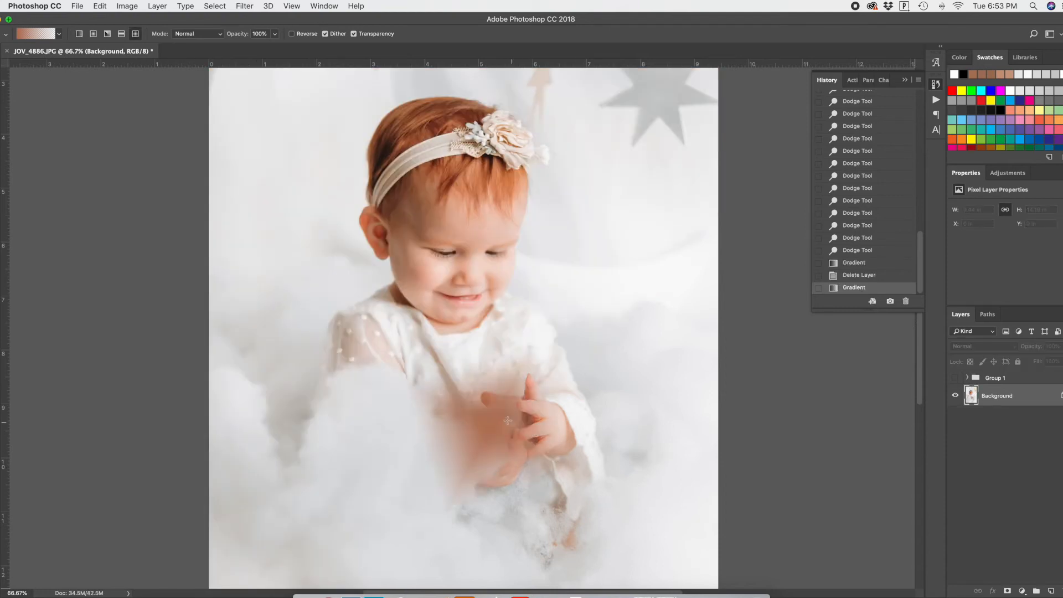
key("ctrl+z")
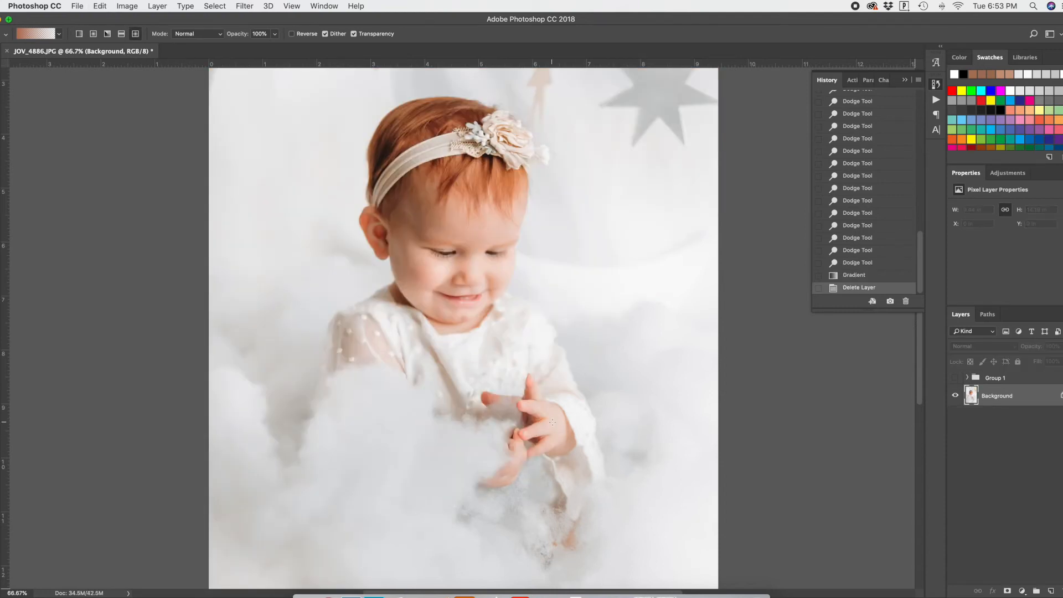
- Return to the Background copy's dodged history state and try a small skin-toned Diamond gradient between the hands
scroll(521, 421, "right", 2)
left_click(858, 264)
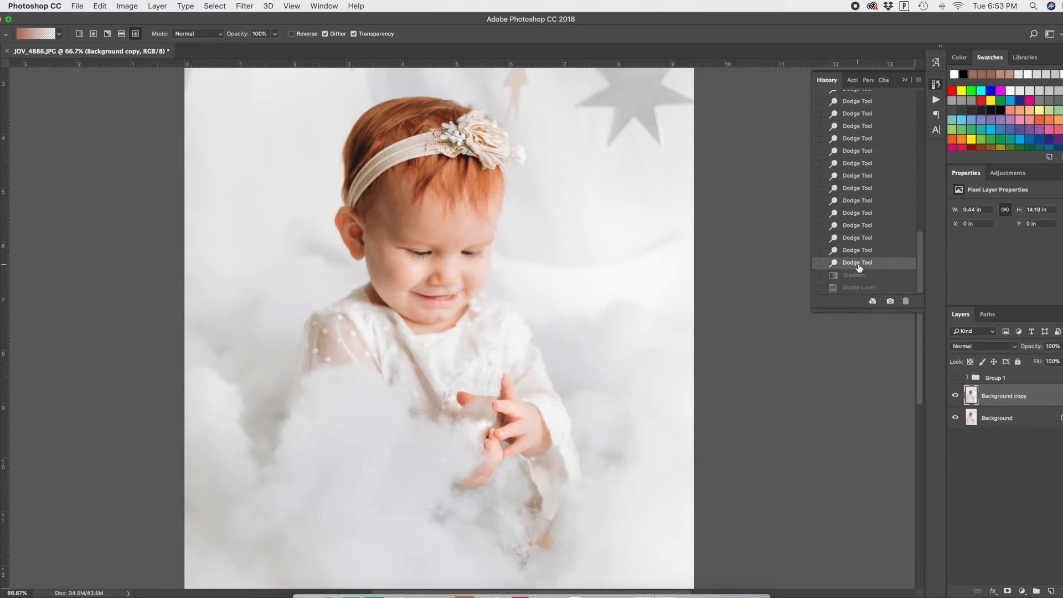
left_click_drag(472, 415, 516, 444)
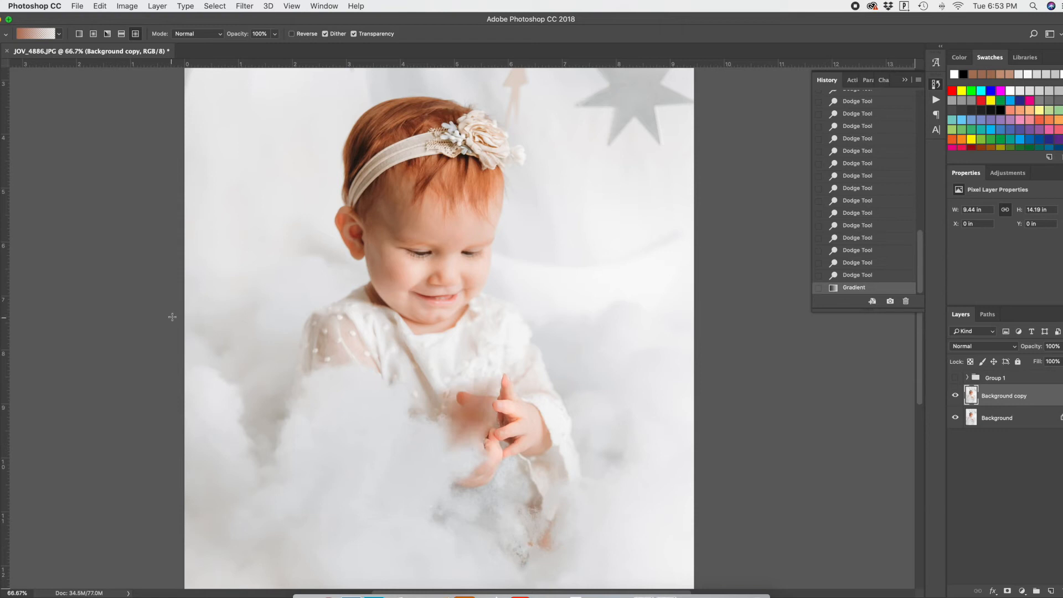
key("super+z")
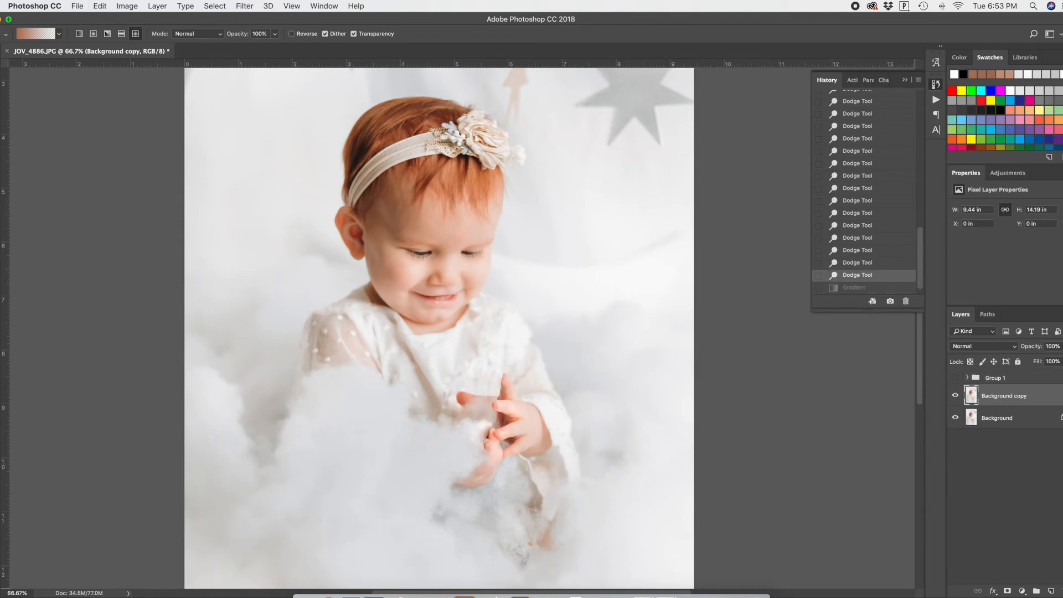
- Set the foreground colour to orange f09819
left_click(1, 409)
left_click_drag(139, 471, 138, 467)
left_click_drag(74, 350, 110, 351)
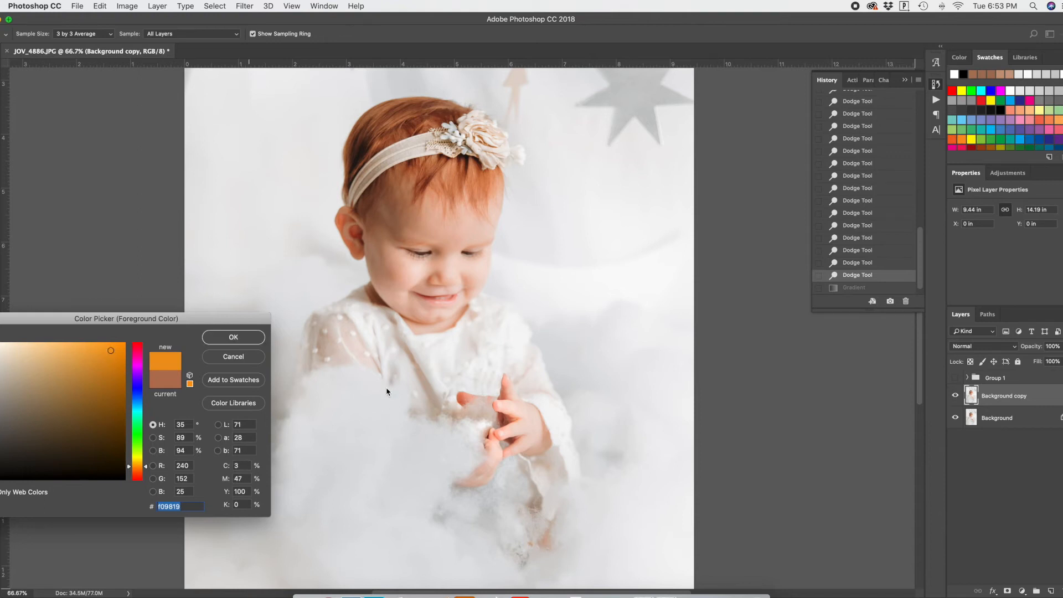
key("Return")
- Try a large orange Diamond gradient over the hands on the Background copy, and revert to the last dodge state
left_click_drag(462, 411, 523, 459)
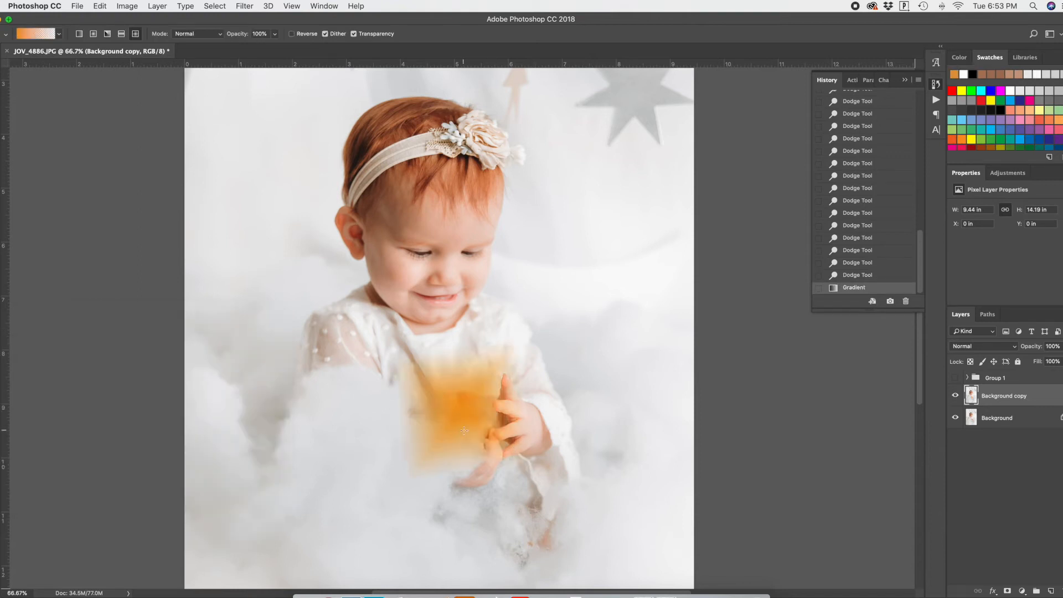
key("ctrl+t")
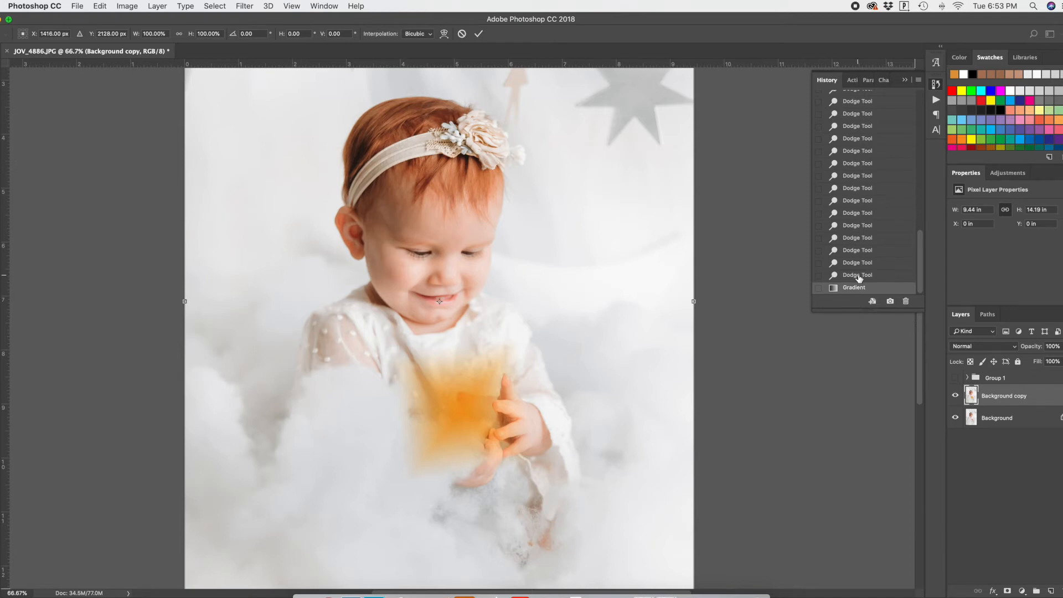
key("Escape")
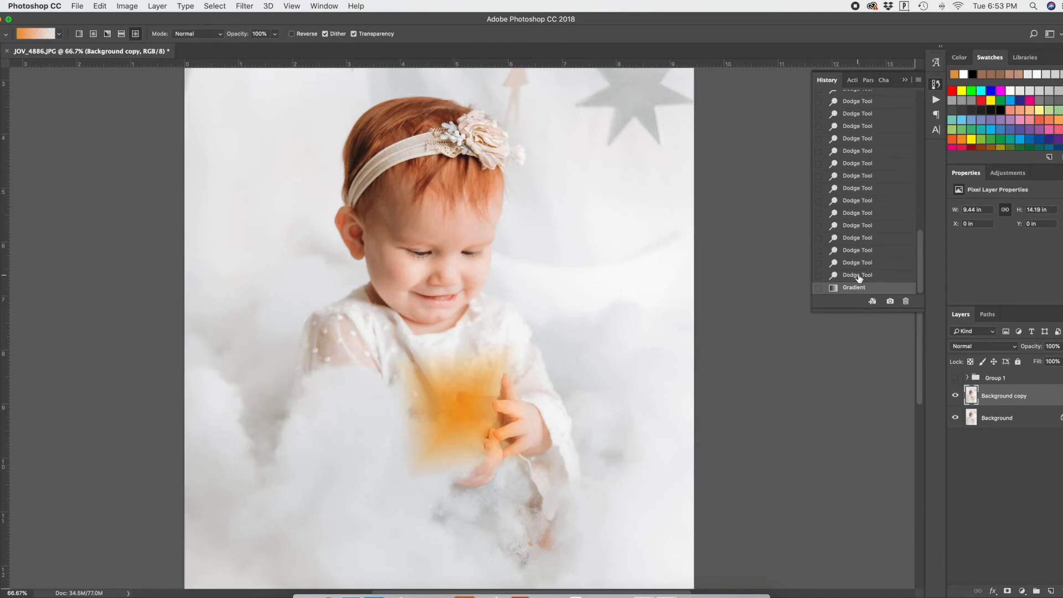
left_click(859, 276)
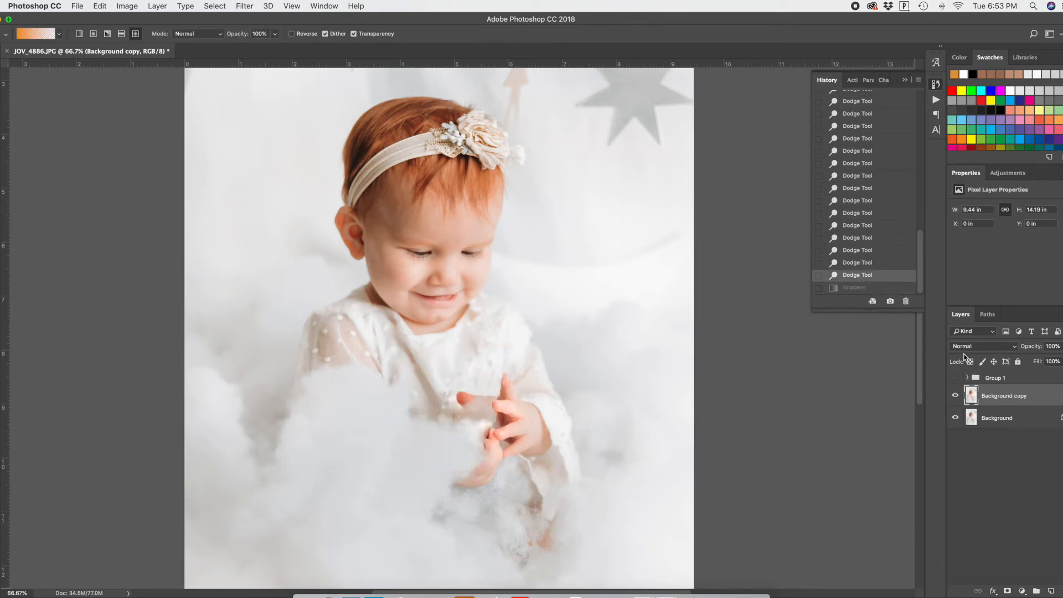
- Add a new layer above the Background copy and draw three small overlapping orange Diamond gradients between the baby's hands
left_click(1049, 592)
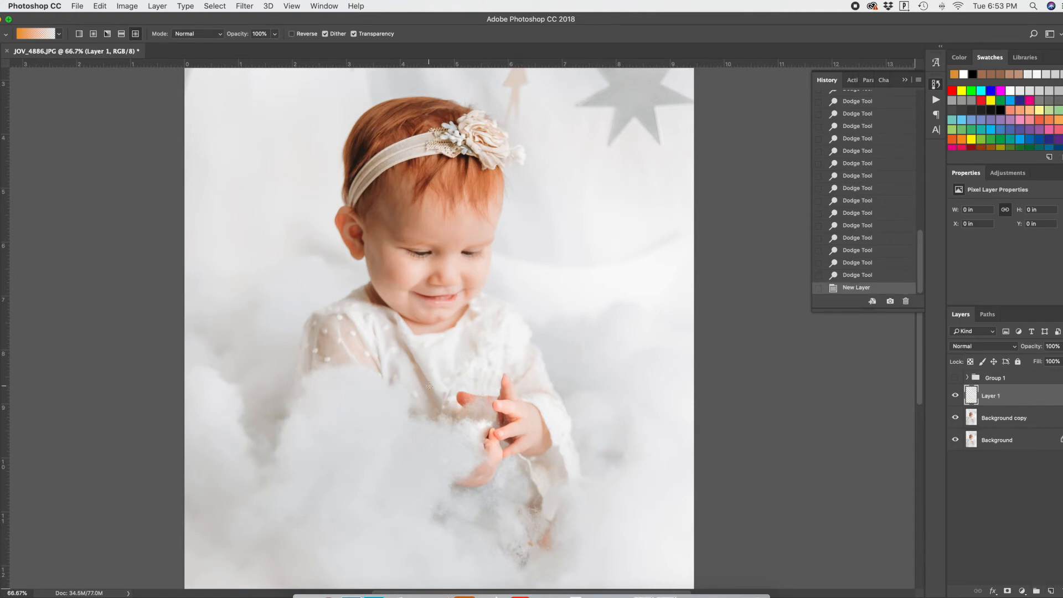
left_click_drag(524, 449, 523, 450)
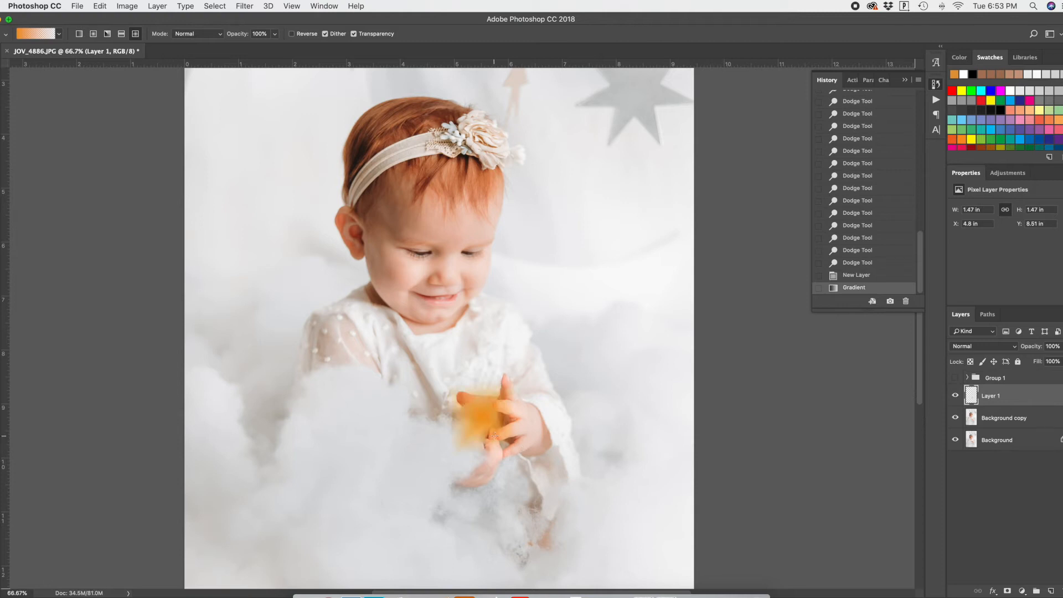
left_click_drag(492, 461, 492, 467)
left_click_drag(505, 394, 506, 394)
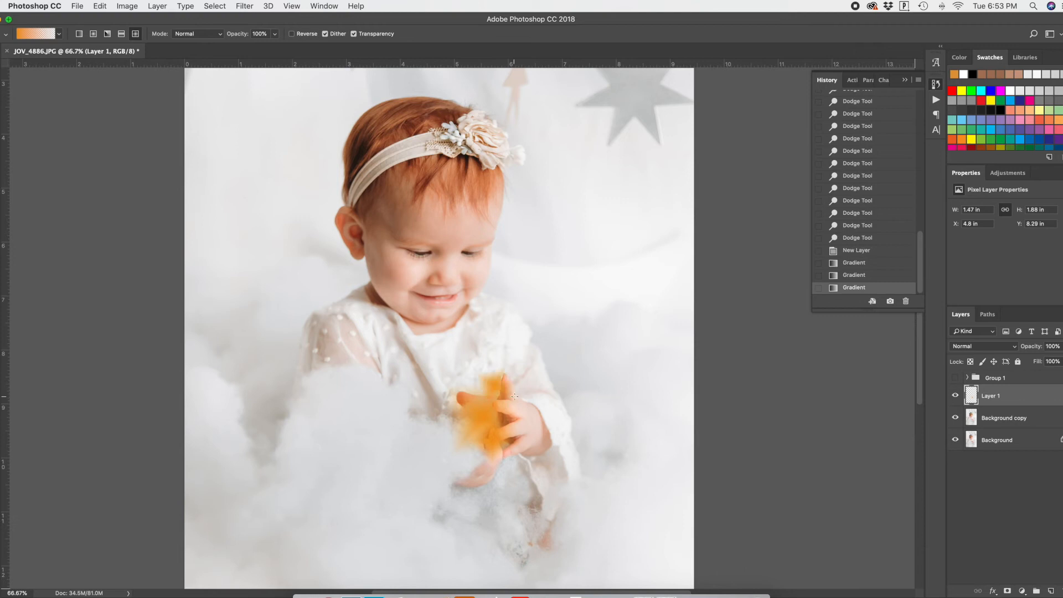
- Set the orange gradient layer's blend mode to Screen
left_click(190, 35)
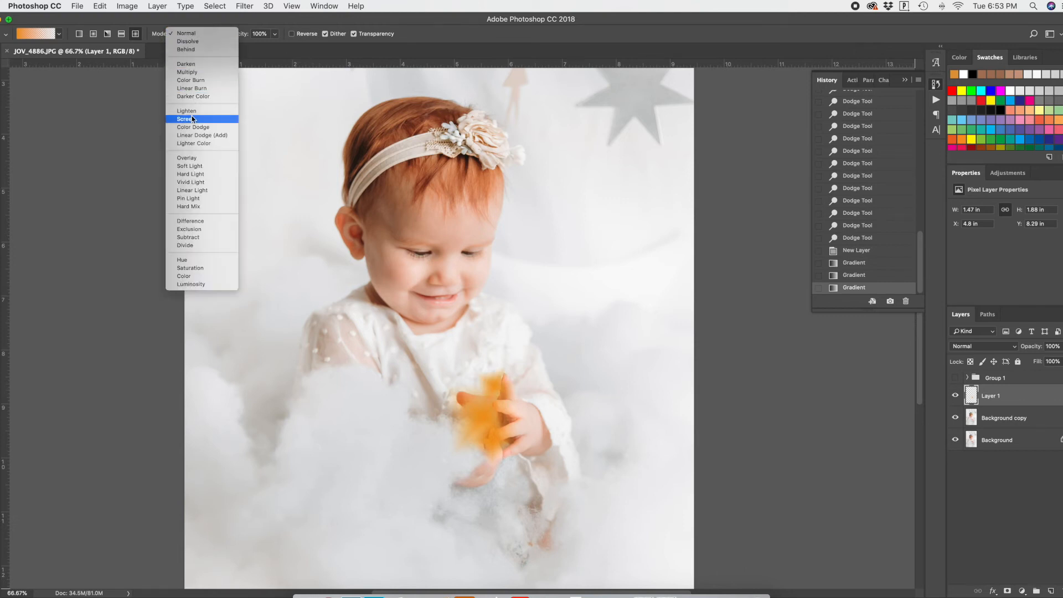
left_click(816, 391)
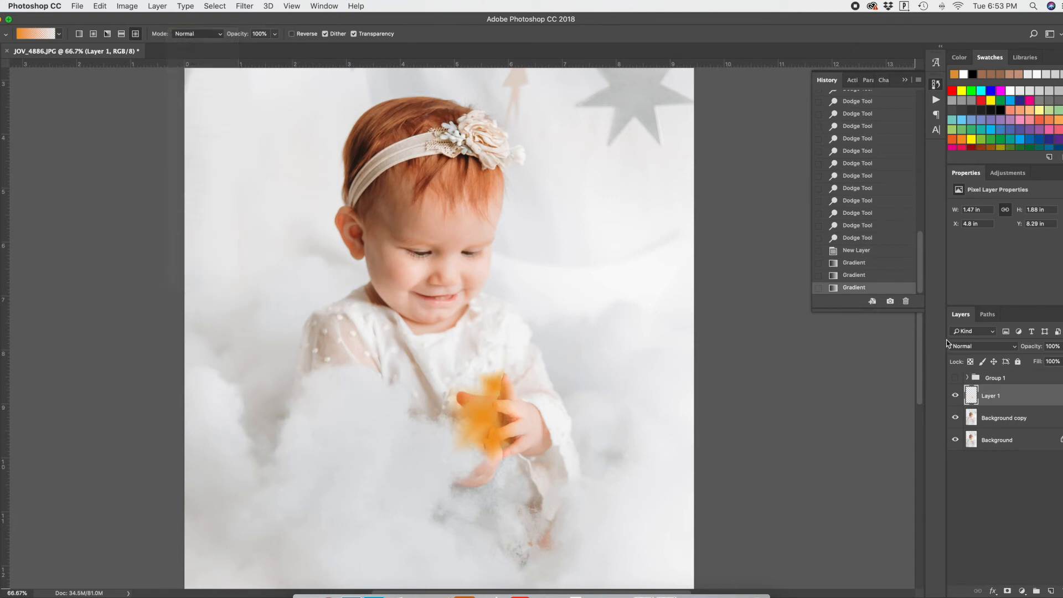
left_click(988, 351)
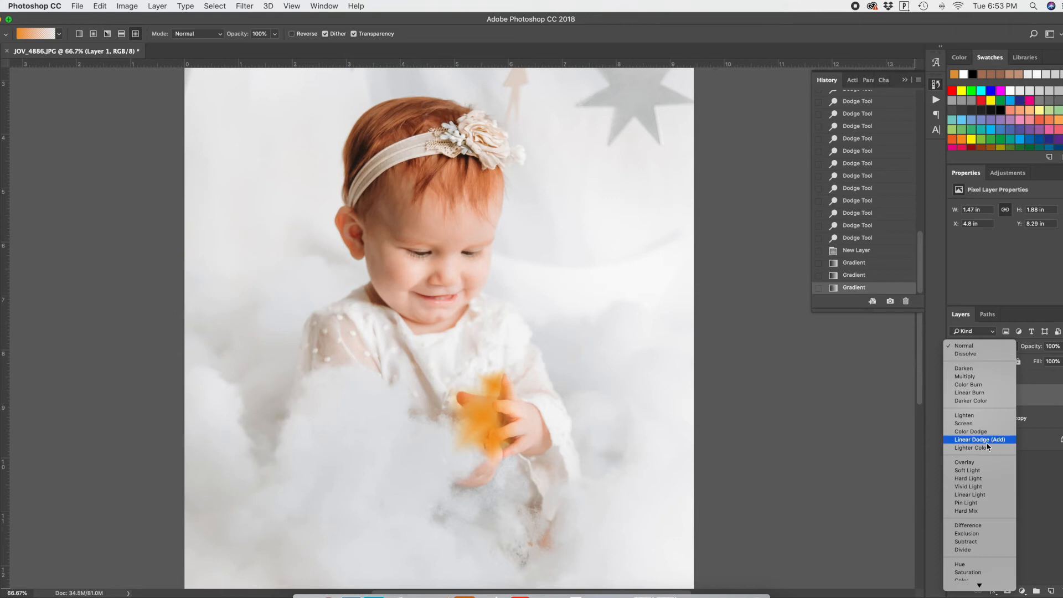
left_click(978, 427)
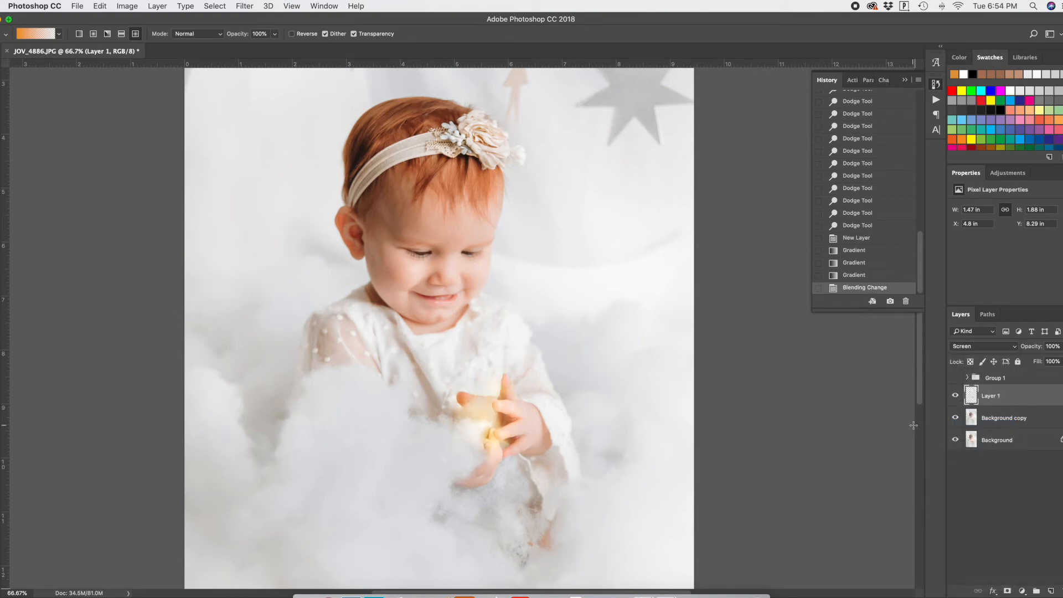
- Draw small orange Diamond gradients as sparkles around the baby's hands, sleeve and nearby clouds on the Screen layer
left_click_drag(516, 446, 513, 428)
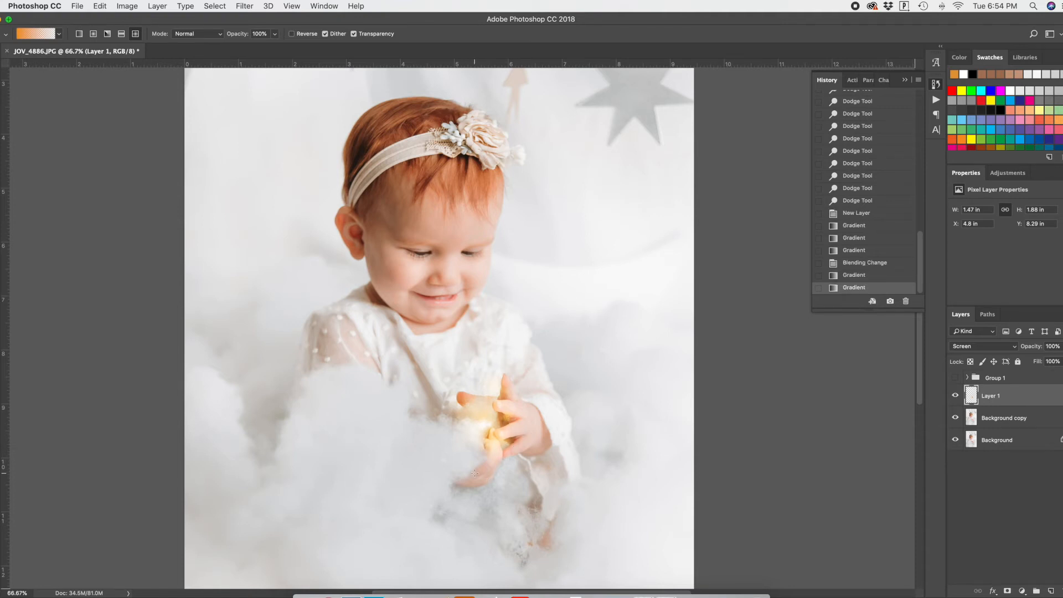
left_click_drag(512, 472, 513, 474)
left_click_drag(408, 414, 408, 415)
mouse_move(442, 460)
left_mouse_down()
mouse_move(418, 475)
mouse_move(458, 460)
left_mouse_up()
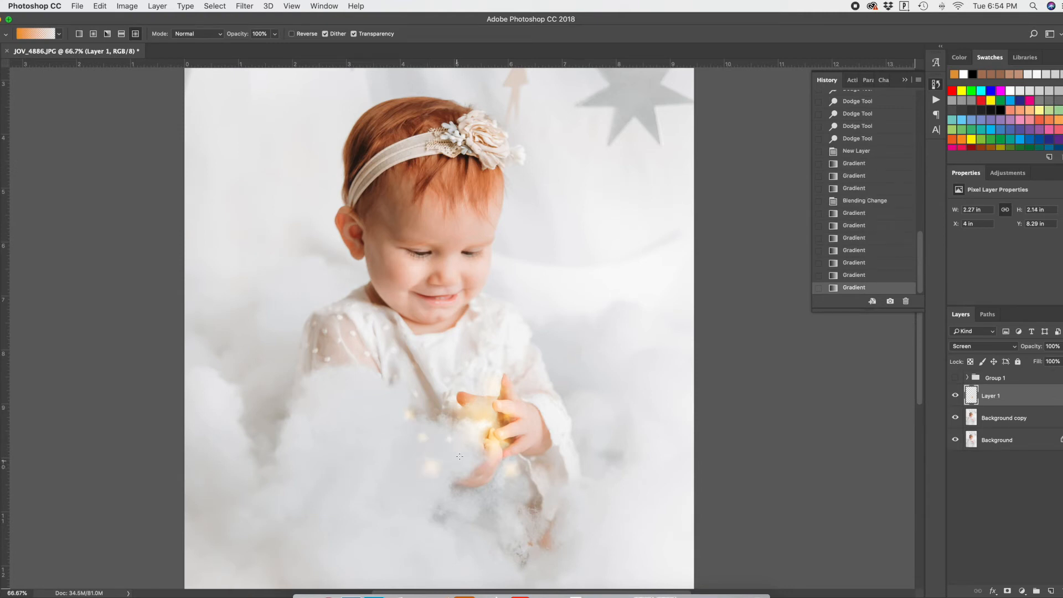
left_click_drag(491, 372, 528, 373)
left_click_drag(548, 447, 548, 454)
left_click_drag(509, 495, 511, 497)
- Draw small orange Diamond gradient sparkles up the backdrop beside the baby's shoulder and head on the Screen layer
left_click_drag(552, 297, 536, 352)
left_click_drag(572, 204, 574, 206)
left_click_drag(583, 168, 574, 170)
left_click_drag(560, 125, 585, 140)
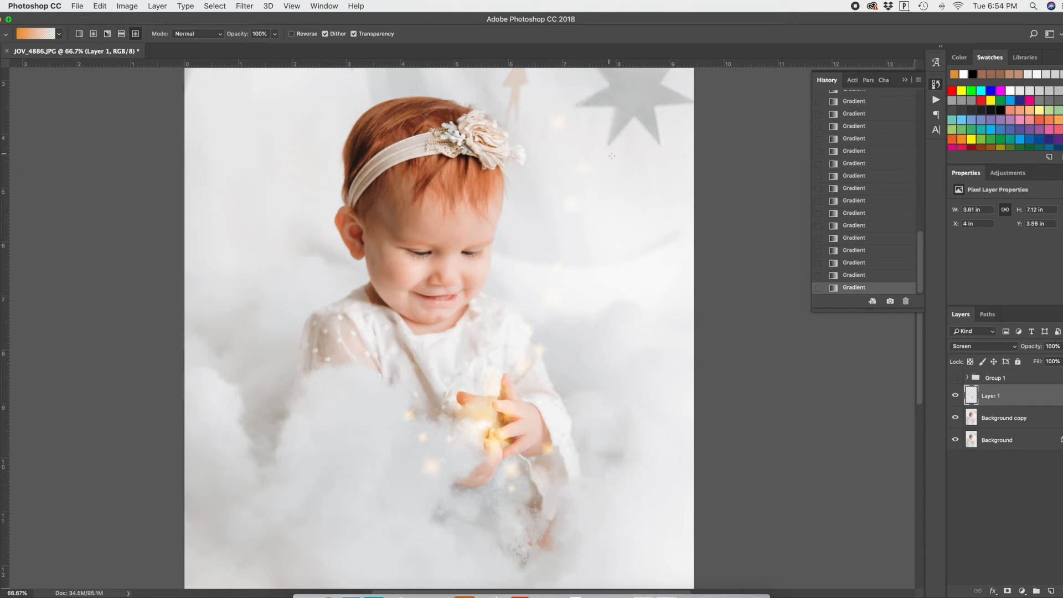
- Try orange Diamond gradient sparkles on the large grey hanging star, and revert to the state before them
scroll(610, 154, "up", 6)
left_click_drag(632, 247, 616, 281)
scroll(582, 239, "up", 15)
scroll(582, 238, "left", 19)
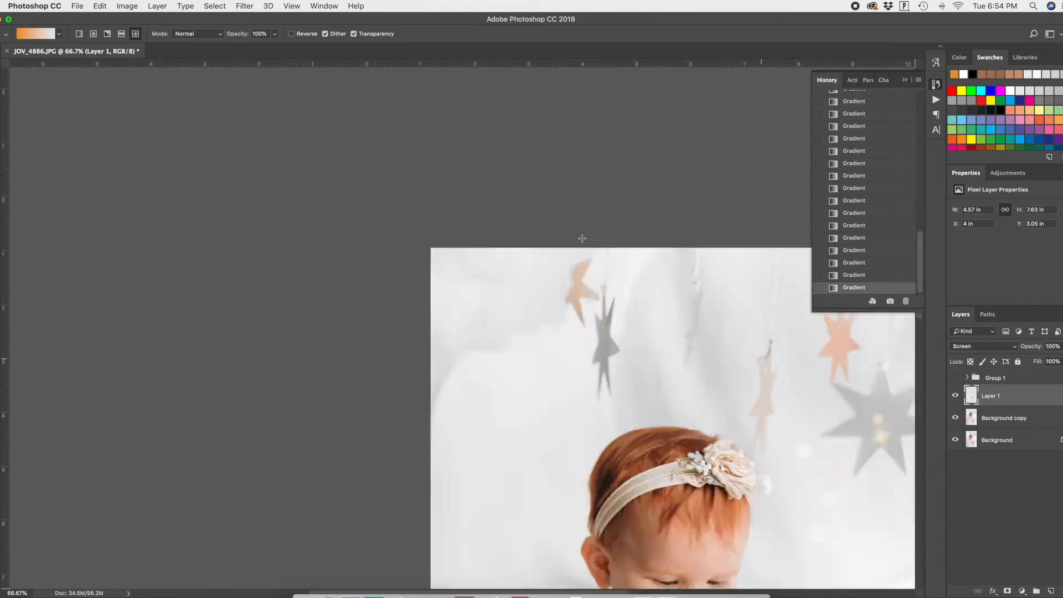
scroll(724, 224, "right", 10)
scroll(724, 223, "down", 4)
scroll(719, 221, "down", 9)
scroll(719, 222, "right", 6)
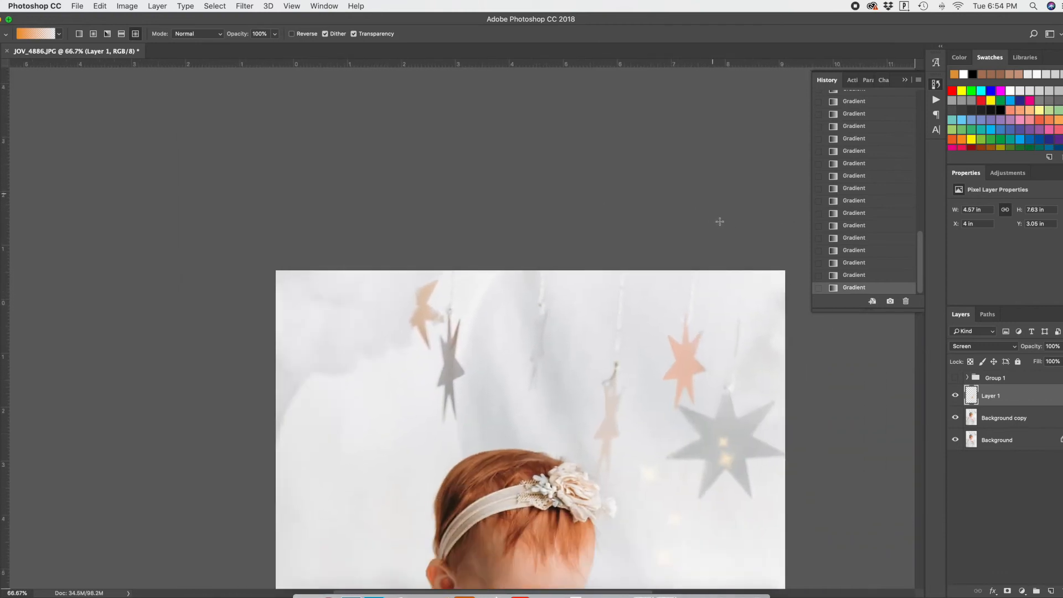
left_click(867, 275)
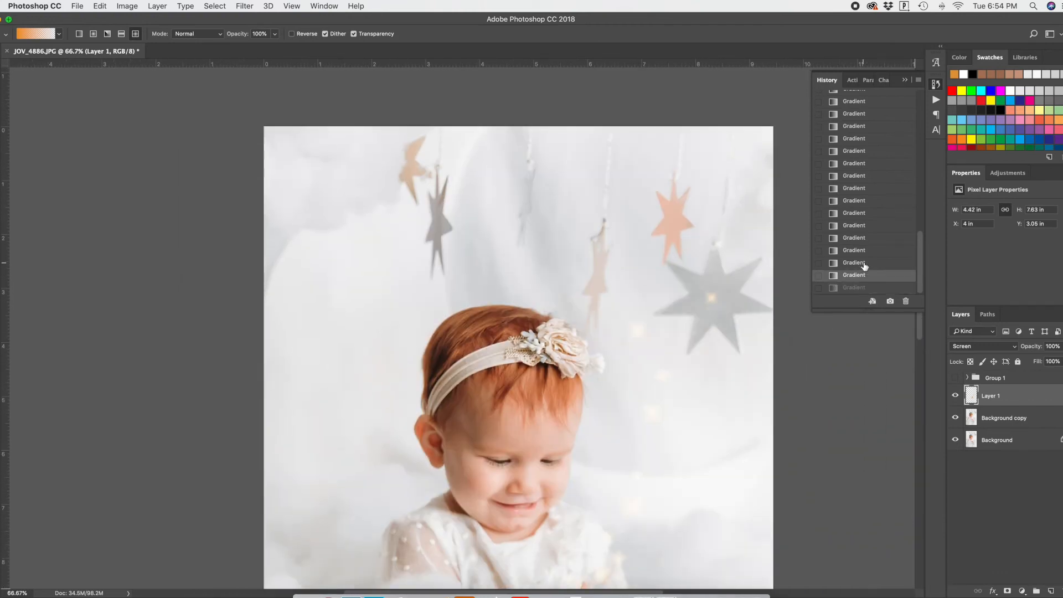
left_click(863, 263)
- Draw small orange Diamond gradient sparkles among the hanging stars and across the backdrop above and to the left of the baby's head
left_click_drag(642, 250, 658, 263)
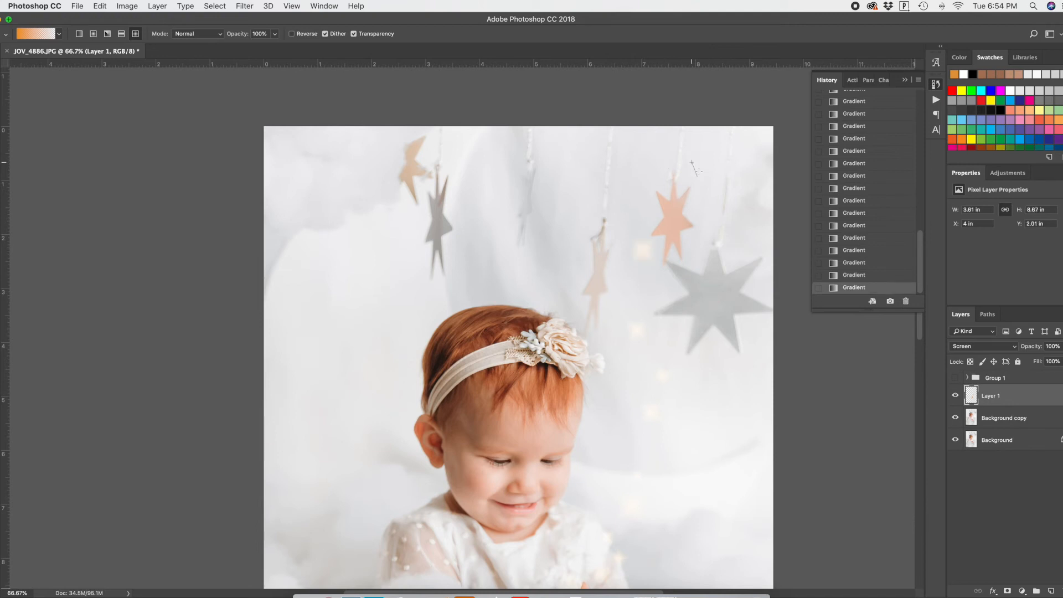
left_click_drag(676, 154, 620, 155)
left_click_drag(562, 232, 541, 236)
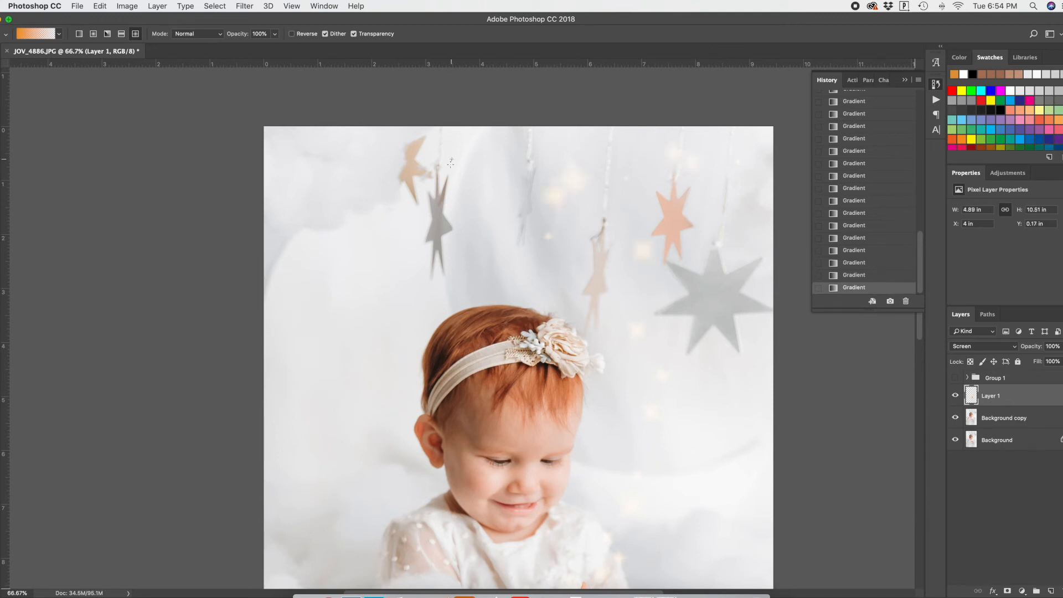
left_click_drag(366, 237, 375, 240)
left_click_drag(404, 283, 403, 284)
left_click_drag(377, 300, 374, 303)
left_click_drag(337, 254, 337, 254)
- Draw more orange Diamond gradient sparkles along the baby's sleeve side and through the lower clouds
scroll(472, 197, "down", 5)
left_click_drag(743, 272, 758, 298)
left_click_drag(698, 305, 660, 402)
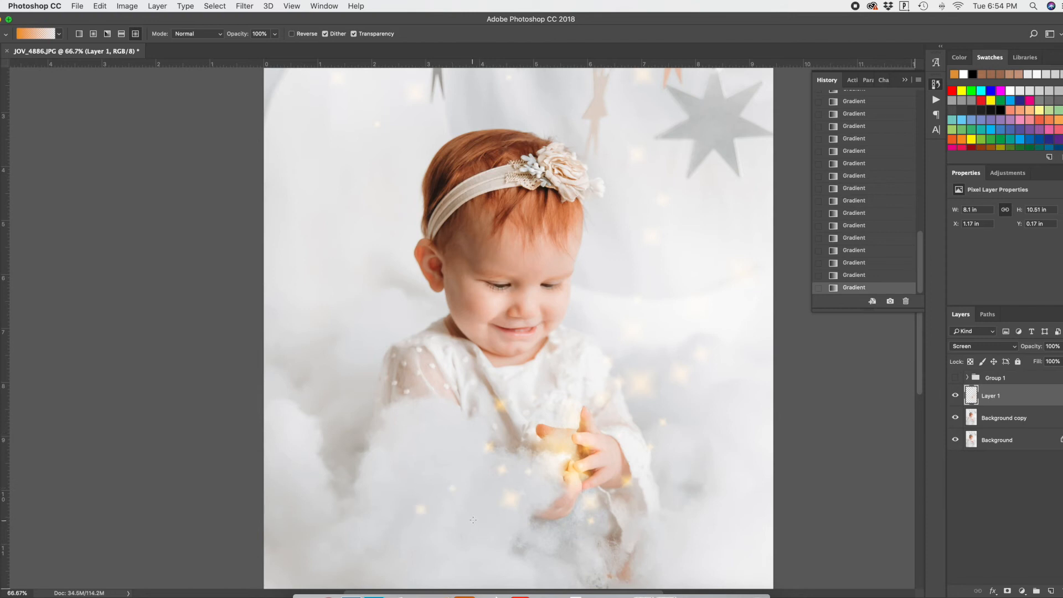
left_click_drag(465, 528, 438, 557)
scroll(391, 539, "down", 5)
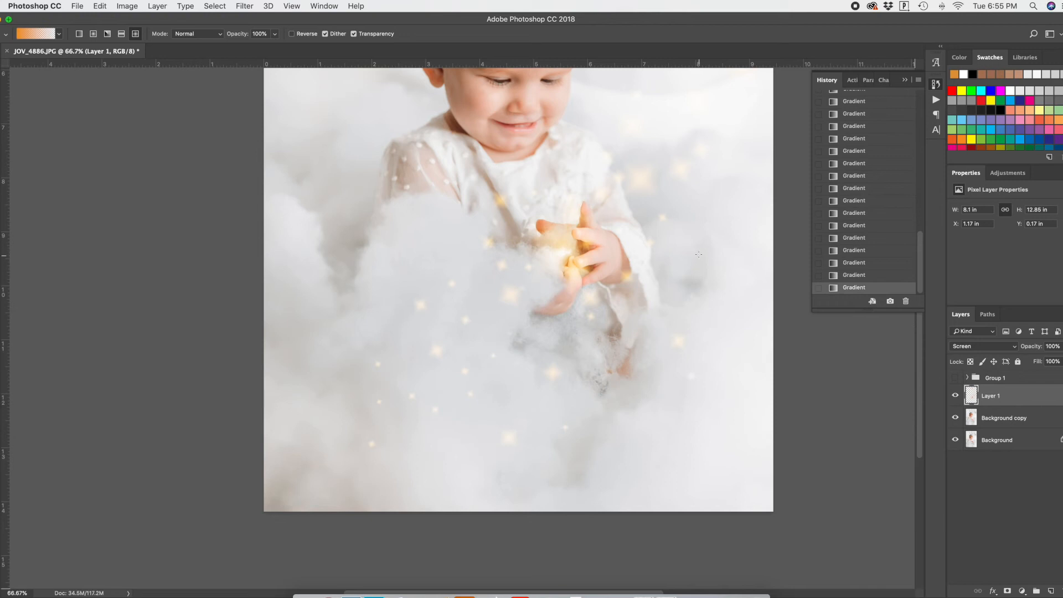
- Duplicate the Screen-blended sparkle layer, Layer 1, to intensify the glow
scroll(668, 423, "up", 5)
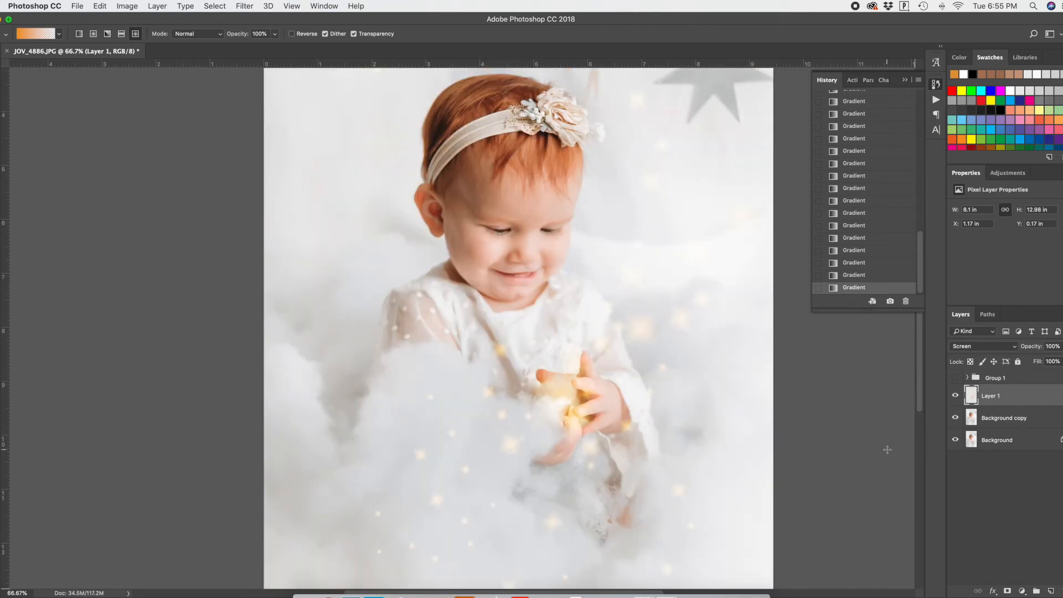
scroll(887, 450, "up", 2)
key("ctrl+j")
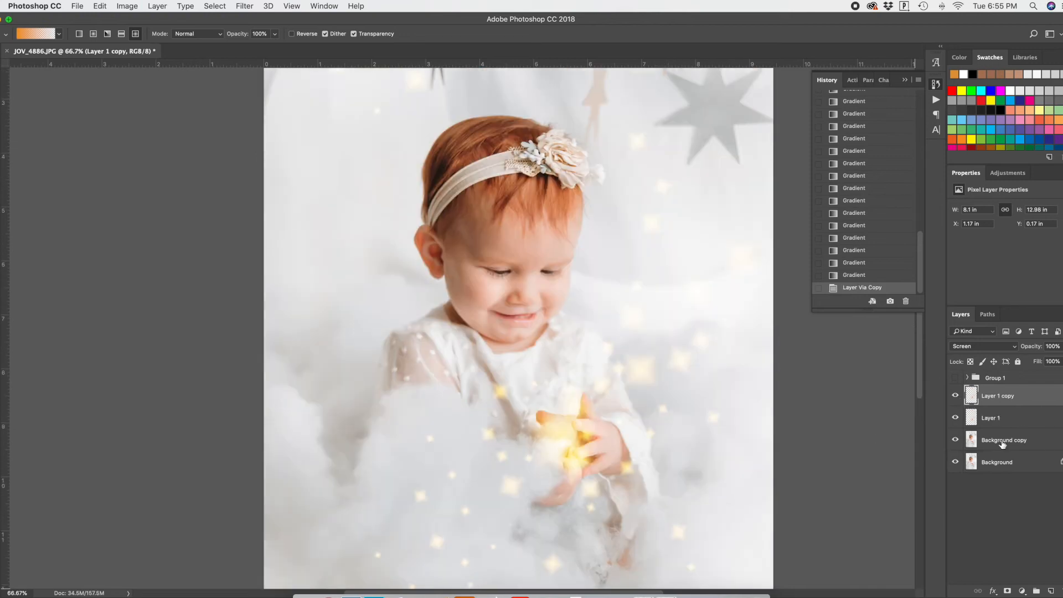
- Make Group 1 with the star visible, duplicate two layers inside it, and add a layer mask to the group
left_click(954, 380)
left_click(975, 379)
left_click(967, 378)
left_click(1014, 419)
key("super+j")
left_click(1013, 398)
key("super+j")
left_click(967, 378)
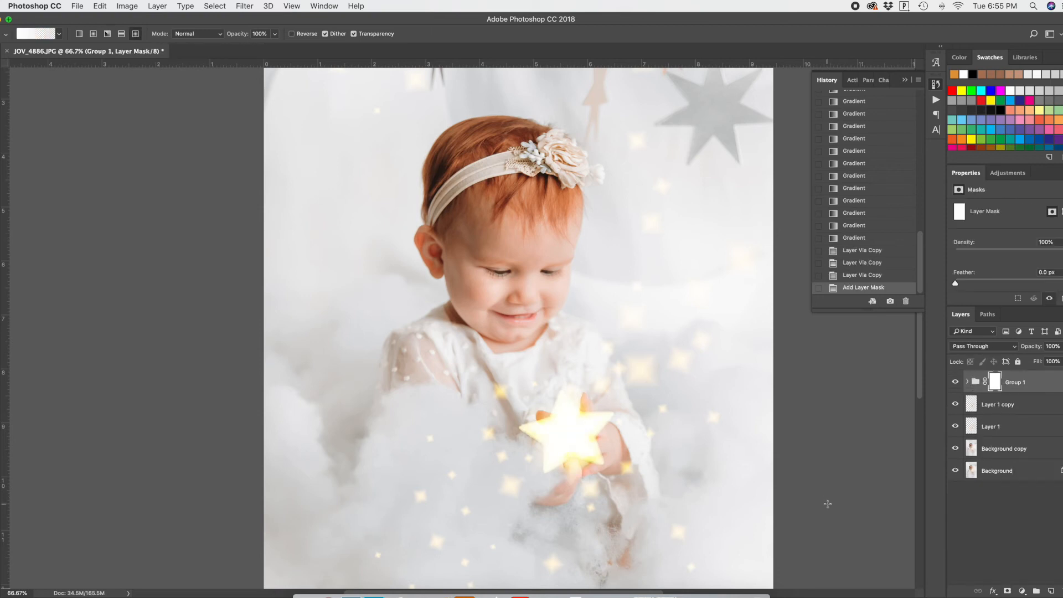
- Paint black on the Group 1 mask with a 40 px brush at 100% opacity to reveal the fingers in front of the star
scroll(582, 463, "up", 10)
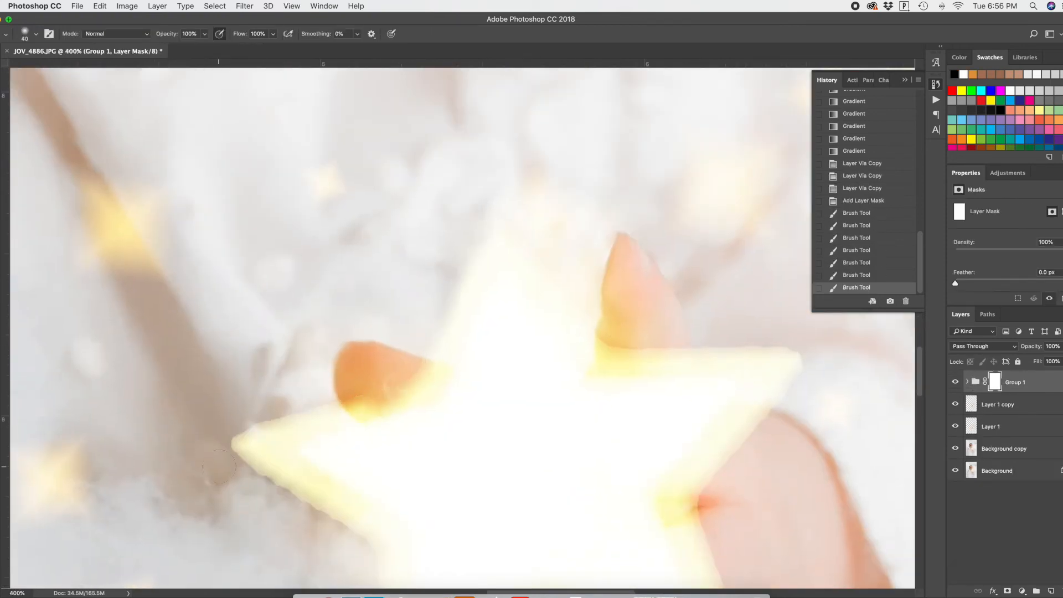
left_click_drag(238, 435, 353, 412)
left_click_drag(277, 493, 311, 508)
scroll(360, 330, "down", 5)
left_click_drag(392, 483, 424, 434)
left_click_drag(449, 460, 498, 440)
left_click_drag(574, 406, 536, 388)
left_click_drag(626, 429, 723, 422)
left_click_drag(651, 335, 714, 376)
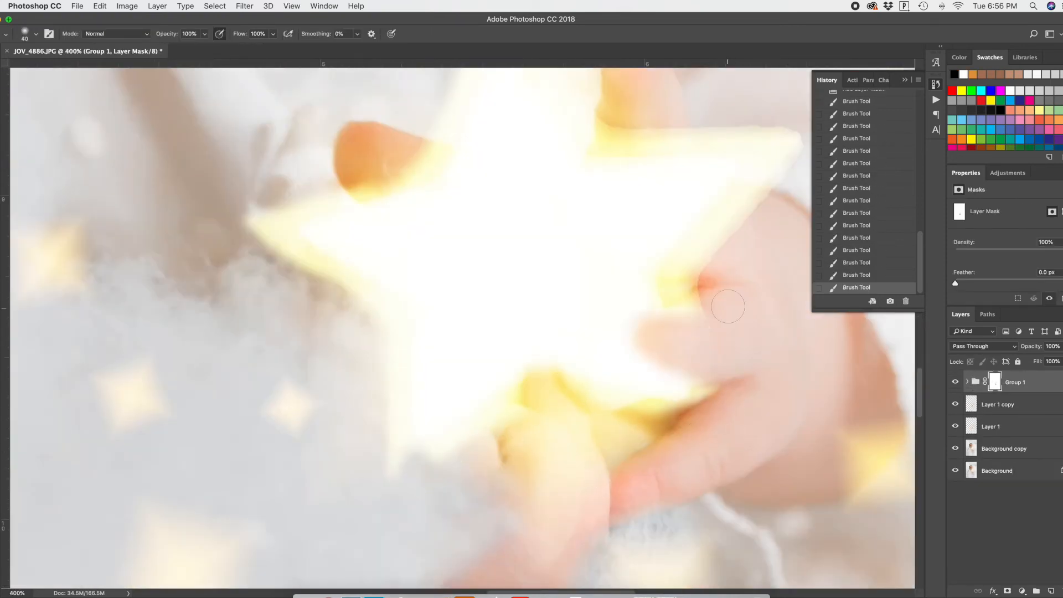
mouse_move(728, 306)
left_mouse_down()
mouse_move(648, 344)
mouse_move(572, 435)
mouse_move(527, 190)
mouse_move(609, 128)
left_mouse_up()
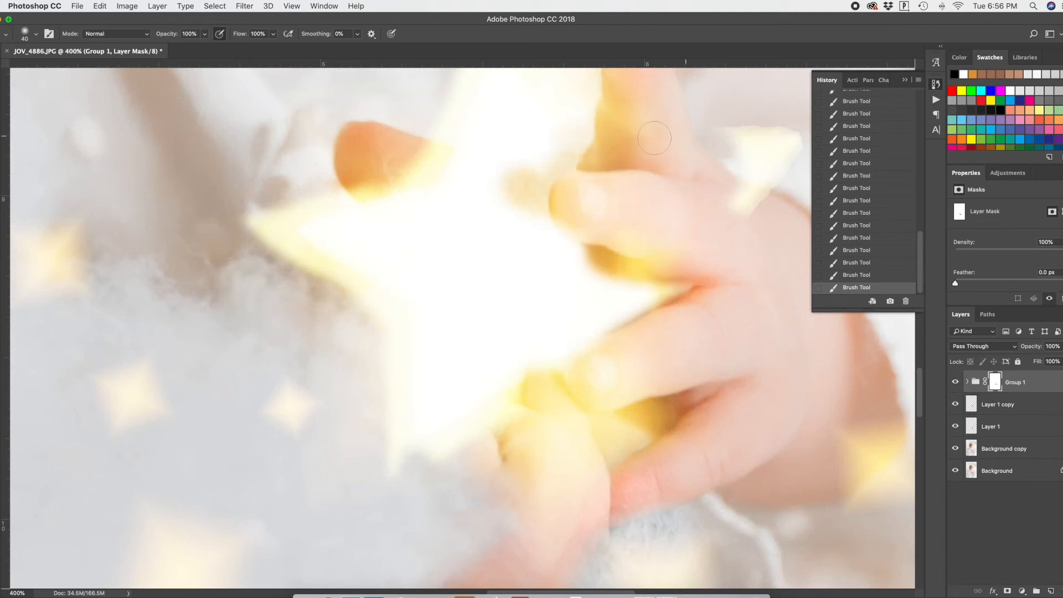
- Restore the star beside the fingertips and clean up the hand's edge on the mask, using a 25 px brush at 90% opacity
key("x")
mouse_move(585, 261)
left_mouse_down()
mouse_move(640, 285)
mouse_move(593, 265)
left_mouse_up()
key("9")
left_click_drag(527, 183, 557, 161)
scroll(665, 172, "up", 1)
key("bracketleft")
key("bracketleft")
key("bracketleft")
key("x")
left_click_drag(707, 163, 778, 213)
scroll(575, 211, "up", 1)
key("x")
scroll(507, 376, "down", 5)
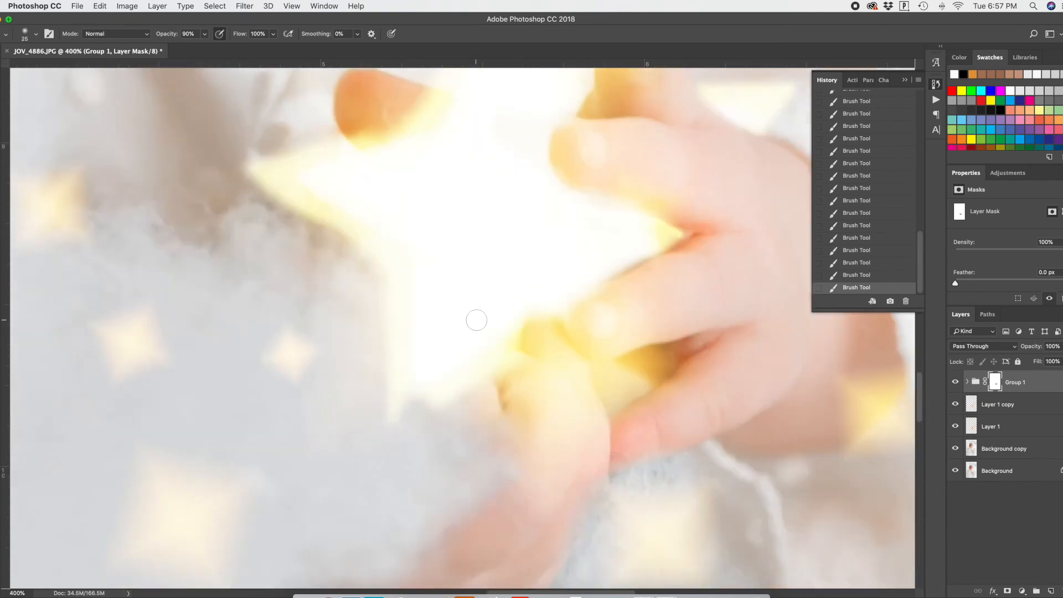
- Paint the star's lower points back in on the mask and refine the edges between the fingers with a 9 px brush at 40% opacity
mouse_move(606, 349)
left_mouse_down()
mouse_move(654, 358)
mouse_move(679, 346)
mouse_move(691, 391)
left_mouse_up()
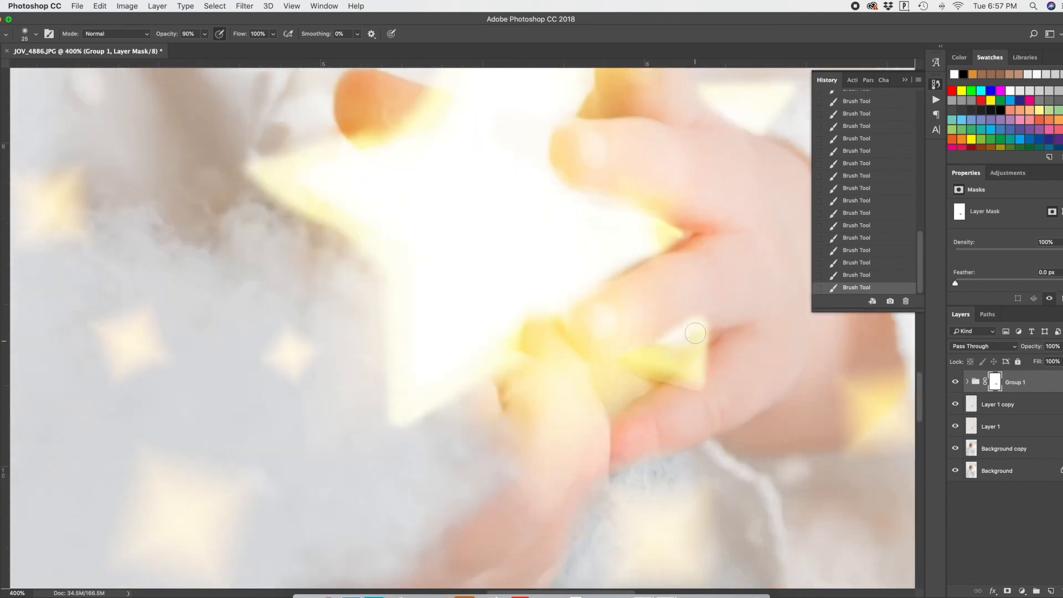
scroll(597, 474, "up", 1)
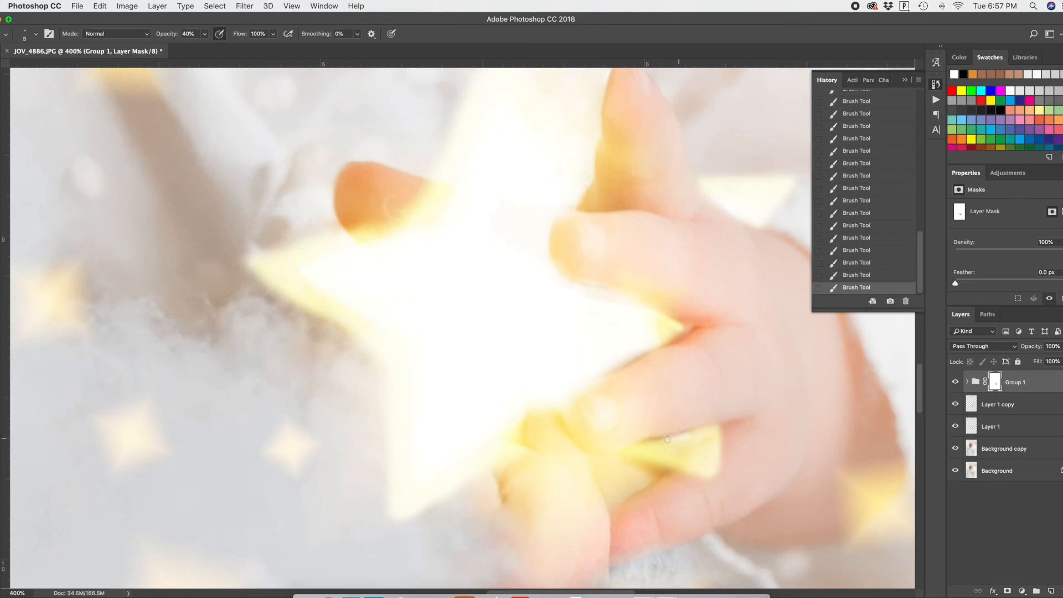
left_click_drag(670, 341, 599, 406)
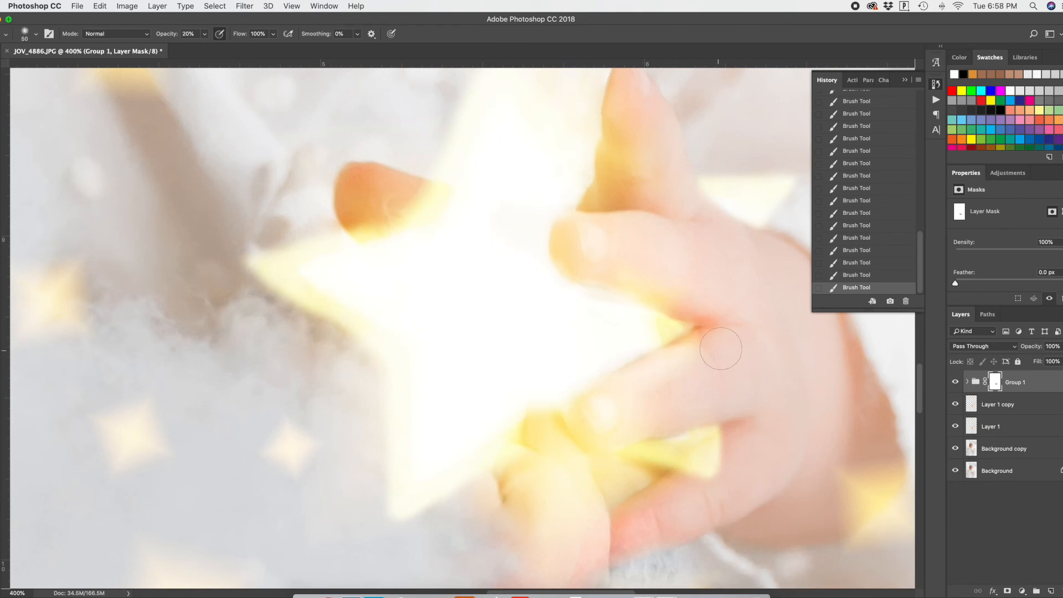
- Duplicate Background copy and dodge the fingers and hand at 10% exposure, changing the range from Highlights to Midtones
scroll(618, 344, "up", 2)
scroll(582, 328, "down", 1)
left_click(2, 287)
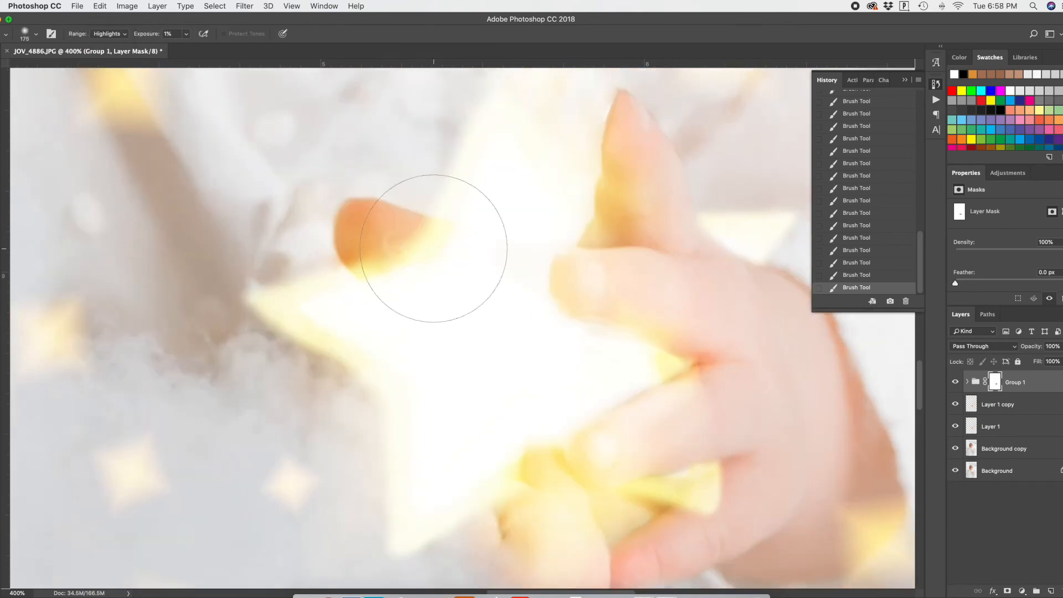
left_click(970, 454)
key("ctrl+j")
key("1")
left_click_drag(388, 213, 427, 222)
mouse_move(714, 402)
left_mouse_down()
mouse_move(682, 362)
mouse_move(756, 426)
left_mouse_up()
left_click_drag(770, 432, 692, 443)
left_click_drag(731, 310, 792, 343)
left_click_drag(629, 290, 553, 385)
left_click(109, 34)
left_click(107, 24)
- Blend the star's edges around the fingers on the Group 1 mask with a brush at 20% opacity
left_click(995, 382)
key("b")
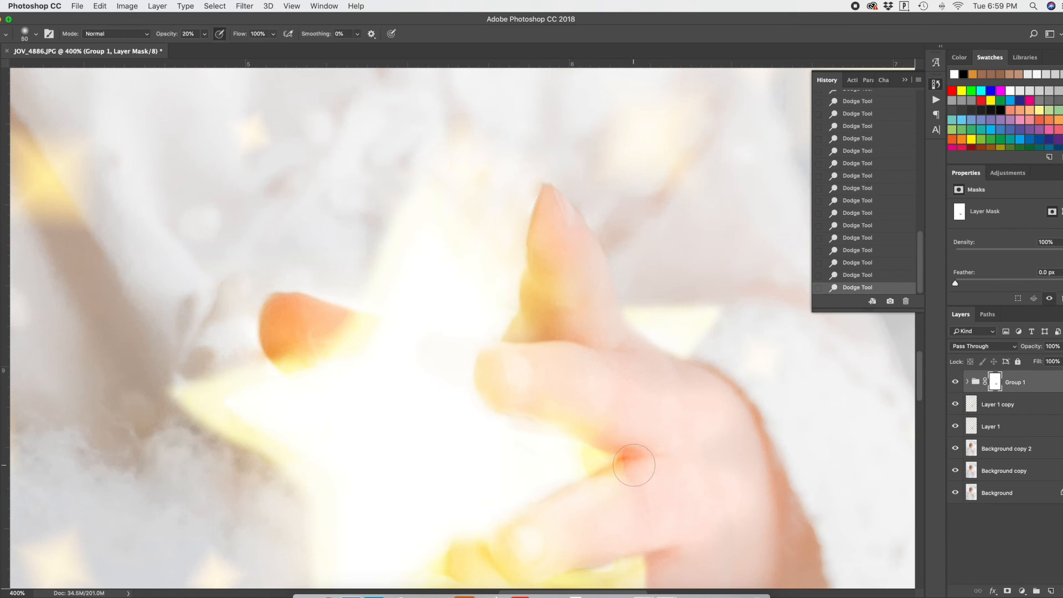
left_click_drag(634, 465, 525, 448)
key("x")
mouse_move(512, 437)
left_mouse_down()
mouse_move(529, 416)
mouse_move(501, 459)
left_mouse_up()
left_click_drag(587, 554, 587, 432)
left_click_drag(576, 410, 603, 464)
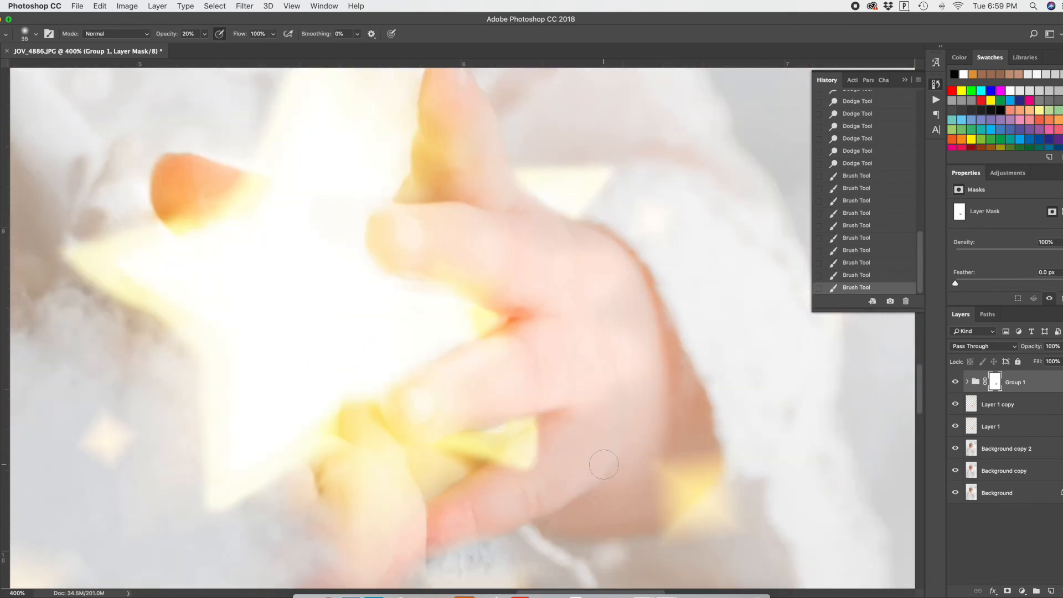
- Examine the masked star, the hands and the sparkles across the whole image and close up
scroll(603, 464, "down", 5)
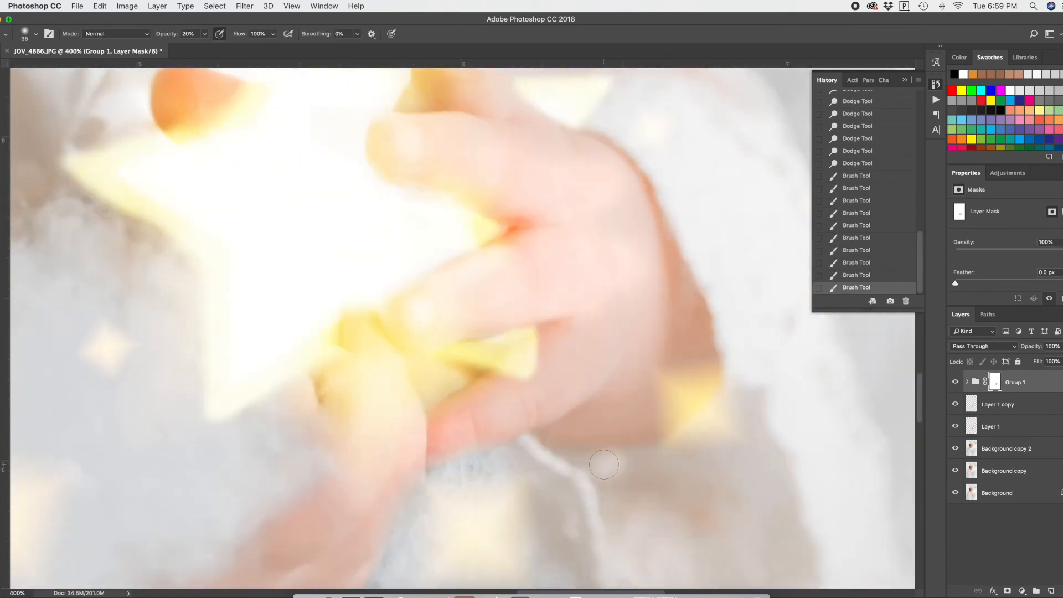
key("super+minus")
key("super+minus")
key("super+minus")
key("super+minus")
key("super+minus")
scroll(826, 484, "down", 2)
scroll(827, 484, "up", 2)
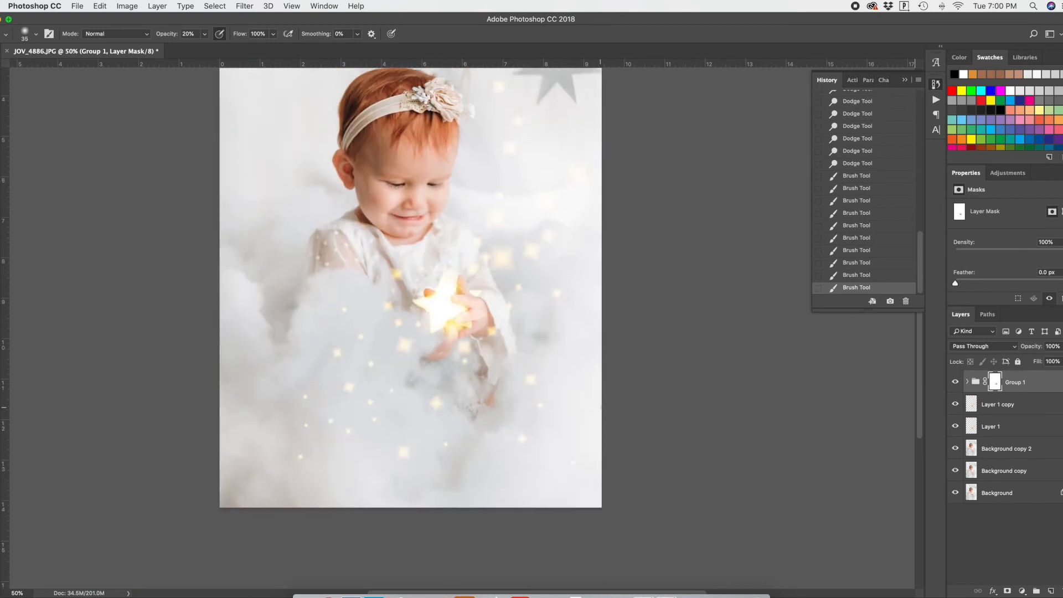
key("super+plus")
key("super+plus")
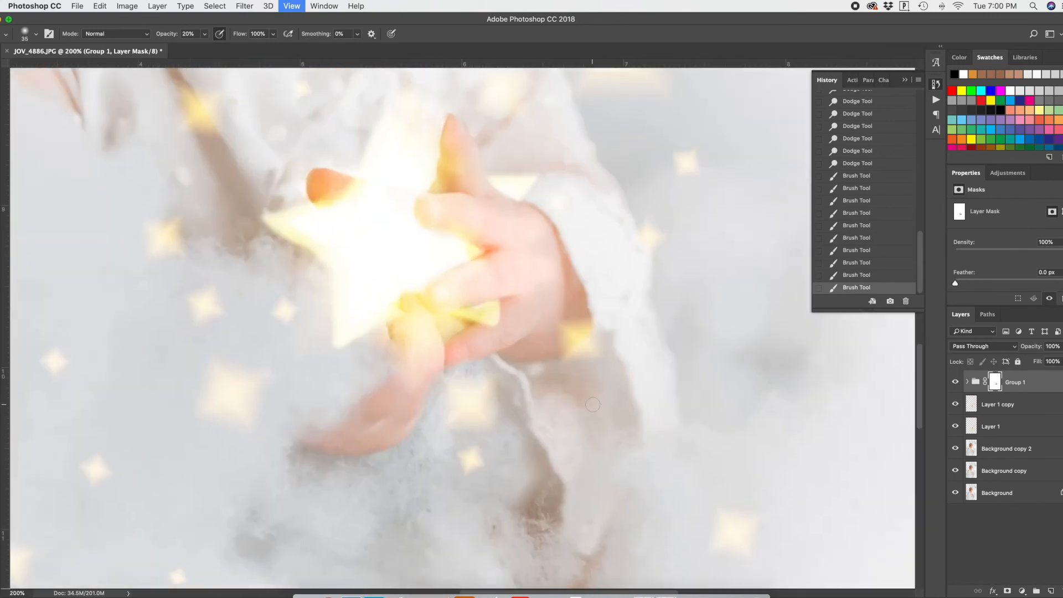
- Select Background copy 2, try a brush stroke at 20% opacity over the cloud below the star, and undo it
left_click(971, 452)
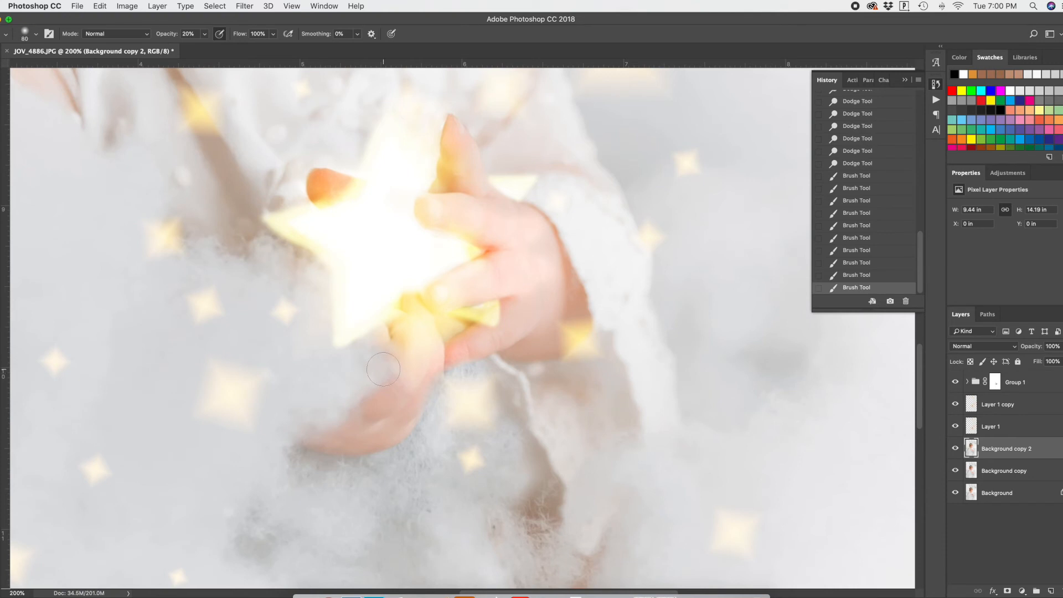
left_click_drag(392, 346, 359, 372)
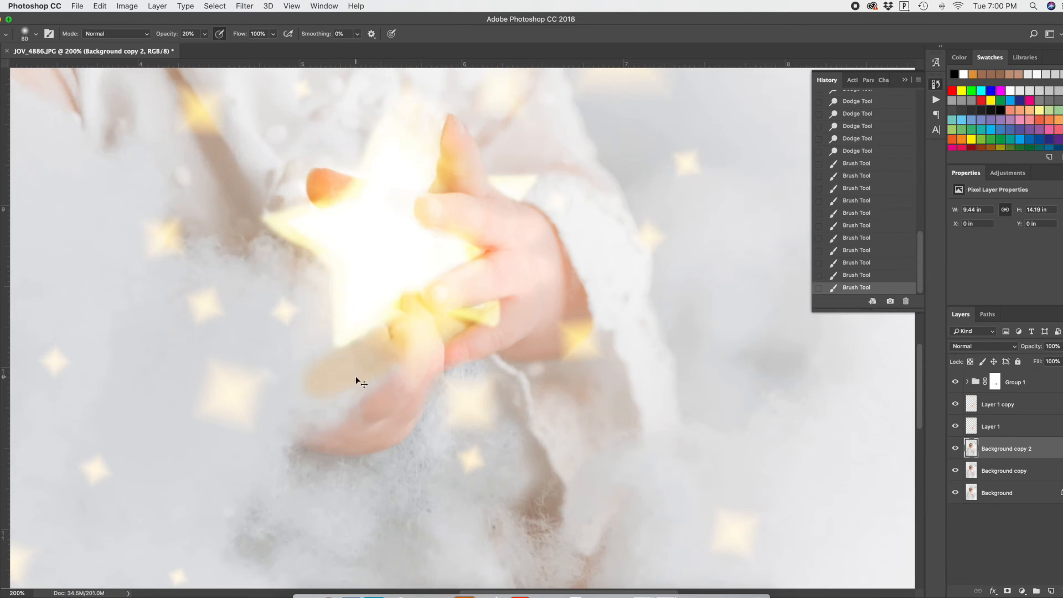
key("super+z")
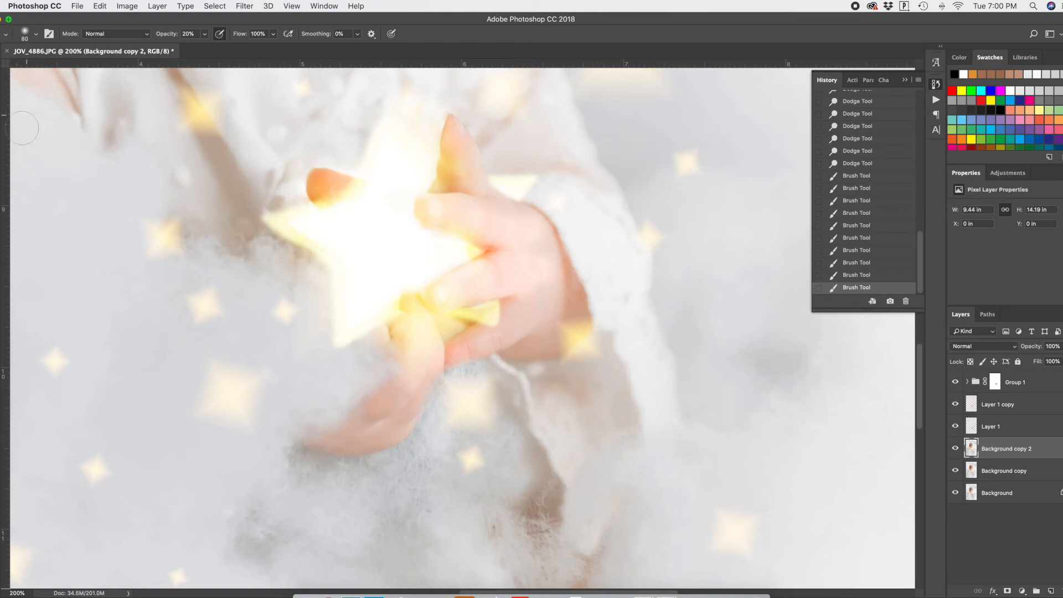
- Try dodging the Highlights below the star on Background copy 2 at 10% and 20% exposure, and undo both strokes
key("o")
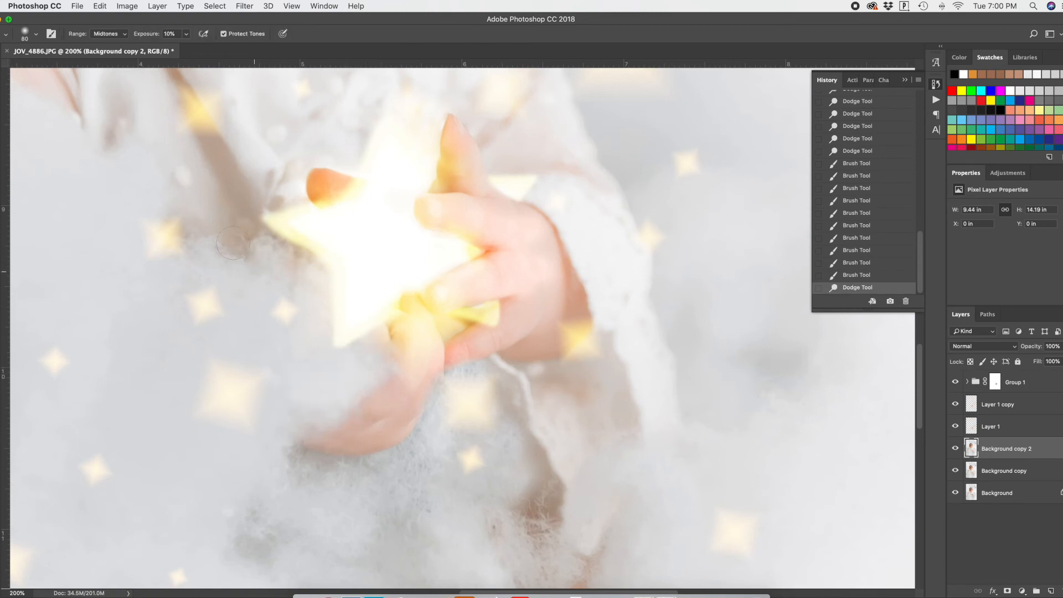
left_click(108, 34)
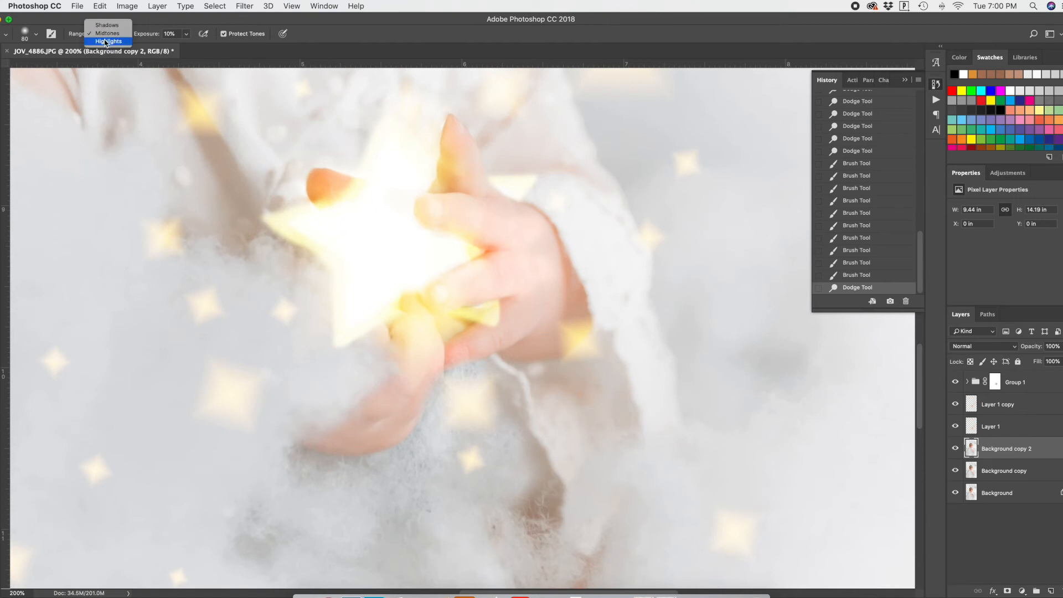
left_click(107, 42)
mouse_move(382, 332)
left_mouse_down()
mouse_move(404, 373)
mouse_move(346, 426)
left_mouse_up()
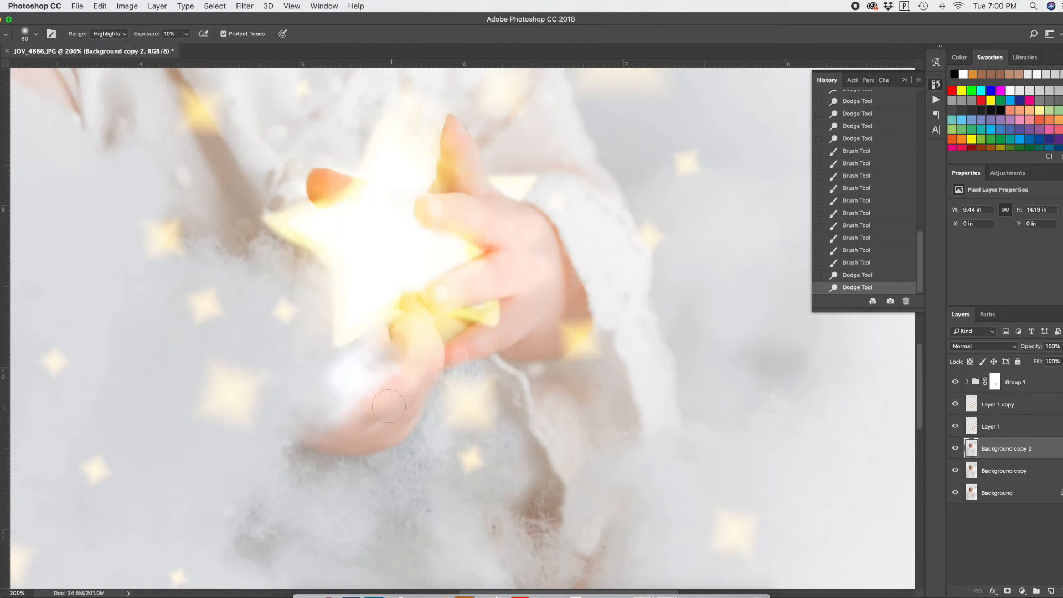
key("super+z")
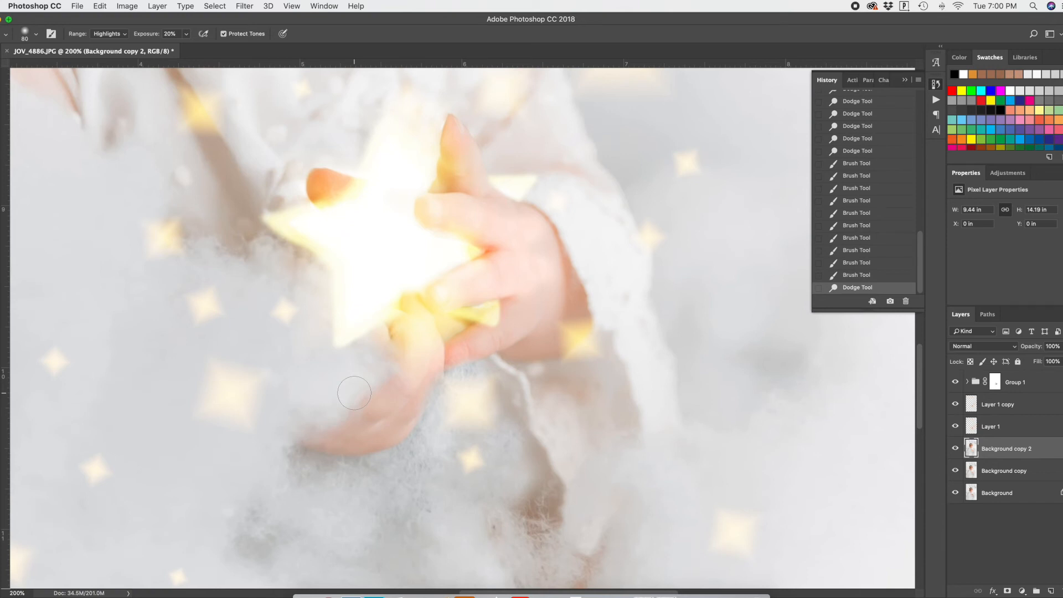
mouse_move(354, 393)
left_mouse_down()
mouse_move(371, 352)
mouse_move(343, 432)
left_mouse_up()
key("super+z")
- Dodge the Midtones of the hands and surrounding clouds on Background copy 2 with a 175 px brush at 20% exposure
left_click(113, 34)
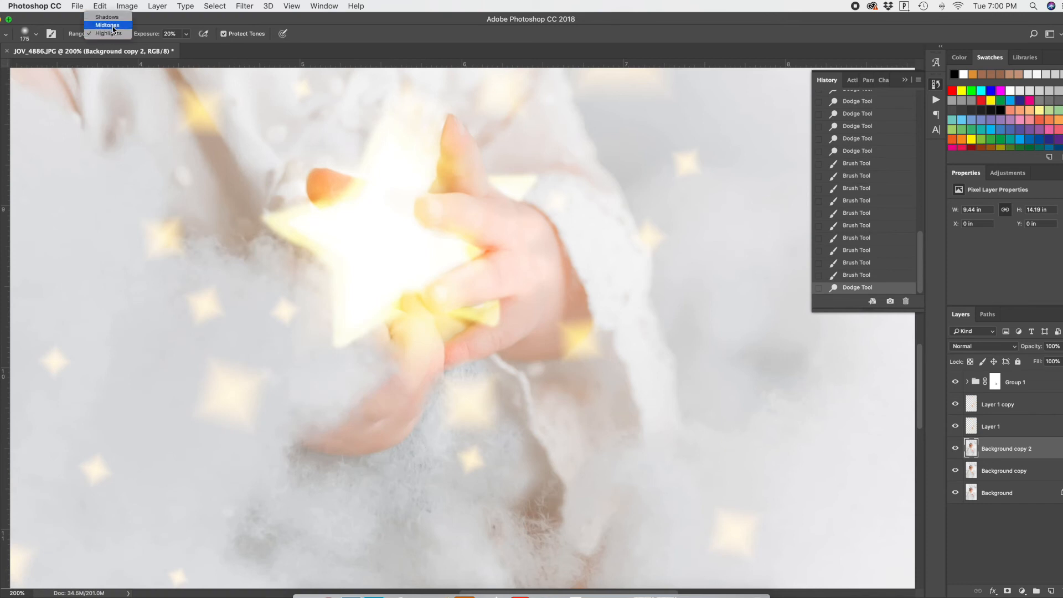
left_click(107, 25)
mouse_move(413, 348)
left_mouse_down()
mouse_move(368, 350)
mouse_move(375, 421)
left_mouse_up()
left_click_drag(393, 363, 337, 437)
mouse_move(382, 330)
left_mouse_down()
mouse_move(285, 490)
mouse_move(396, 443)
left_mouse_up()
left_click_drag(517, 327, 468, 448)
left_click_drag(476, 399, 421, 490)
left_click_drag(439, 408, 321, 492)
left_click_drag(466, 324, 585, 454)
left_click_drag(411, 298, 484, 422)
left_click_drag(316, 293, 234, 433)
mouse_move(264, 262)
left_mouse_down()
mouse_move(256, 345)
mouse_move(373, 345)
left_mouse_up()
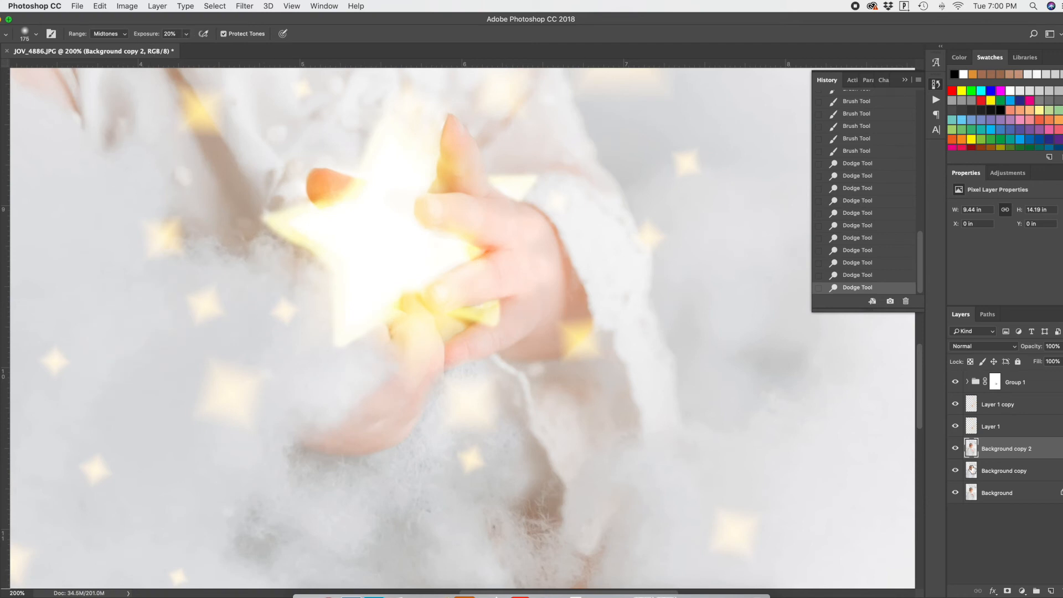
- Duplicate Background copy 2 and paint over the clouds and sleeve below the star with a 175 px brush in Screen mode at 10% opacity
key("super+j")
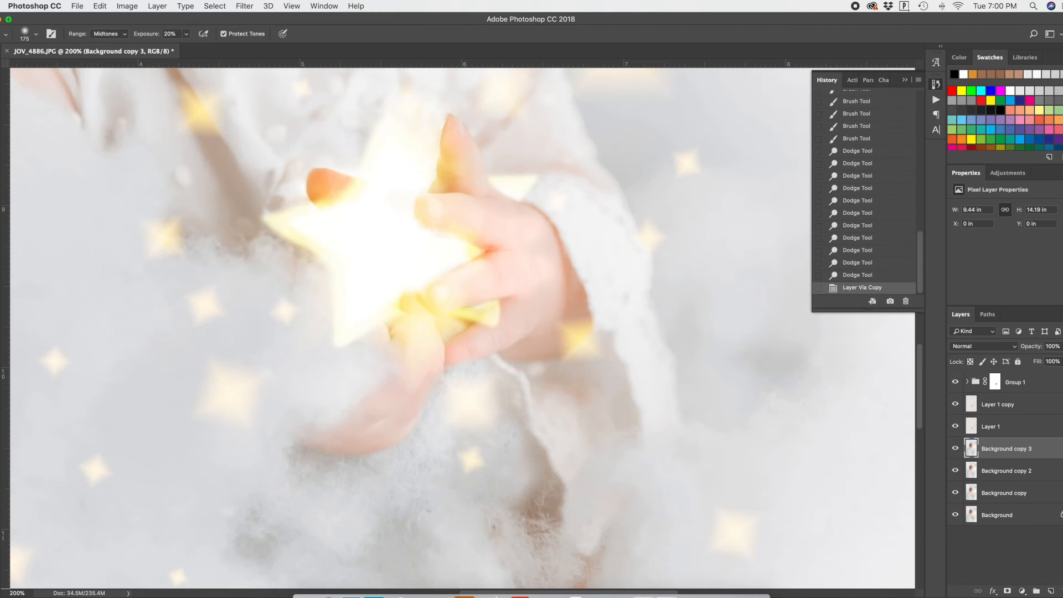
key("b")
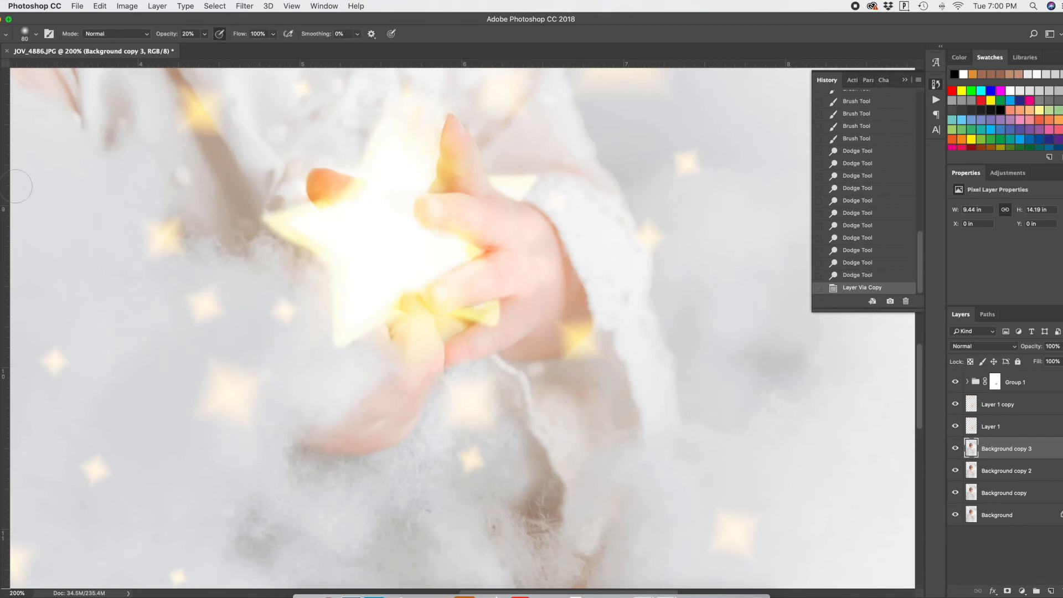
left_click(105, 34)
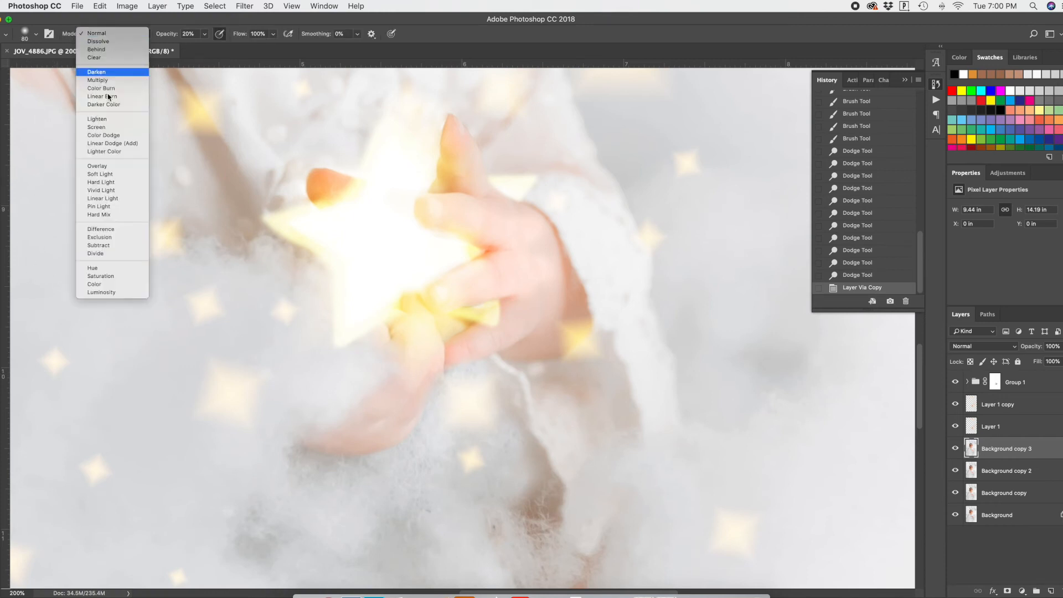
left_click(111, 127)
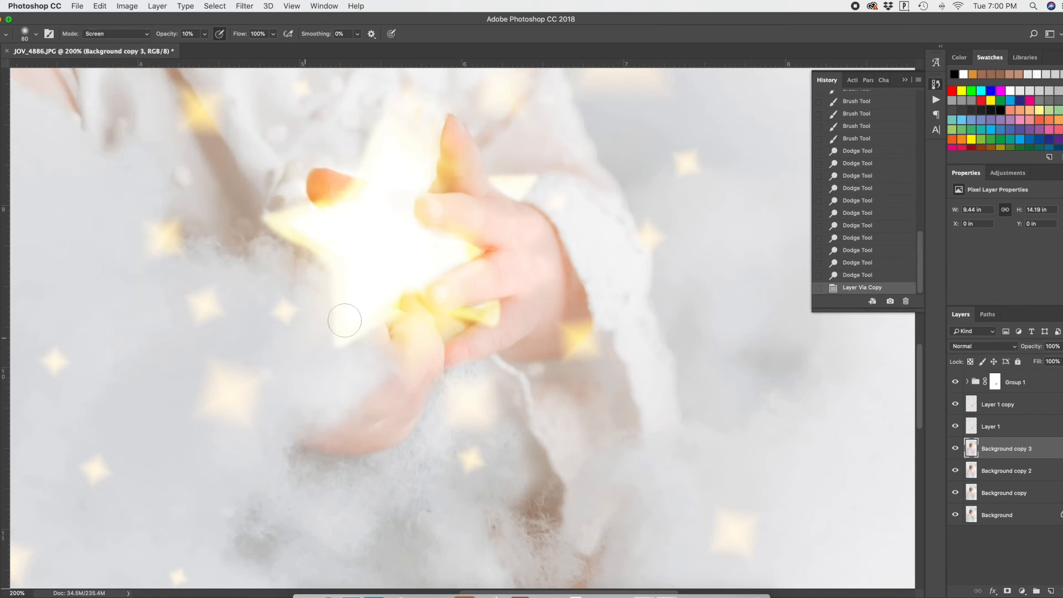
key("bracketright")
key("bracketright")
key("bracketright")
left_click_drag(413, 349, 373, 482)
left_click_drag(347, 375, 299, 477)
left_click_drag(361, 361, 152, 390)
left_click_drag(285, 292, 72, 399)
left_click_drag(411, 378, 461, 526)
mouse_move(421, 338)
left_mouse_down()
mouse_move(499, 557)
mouse_move(495, 546)
left_mouse_up()
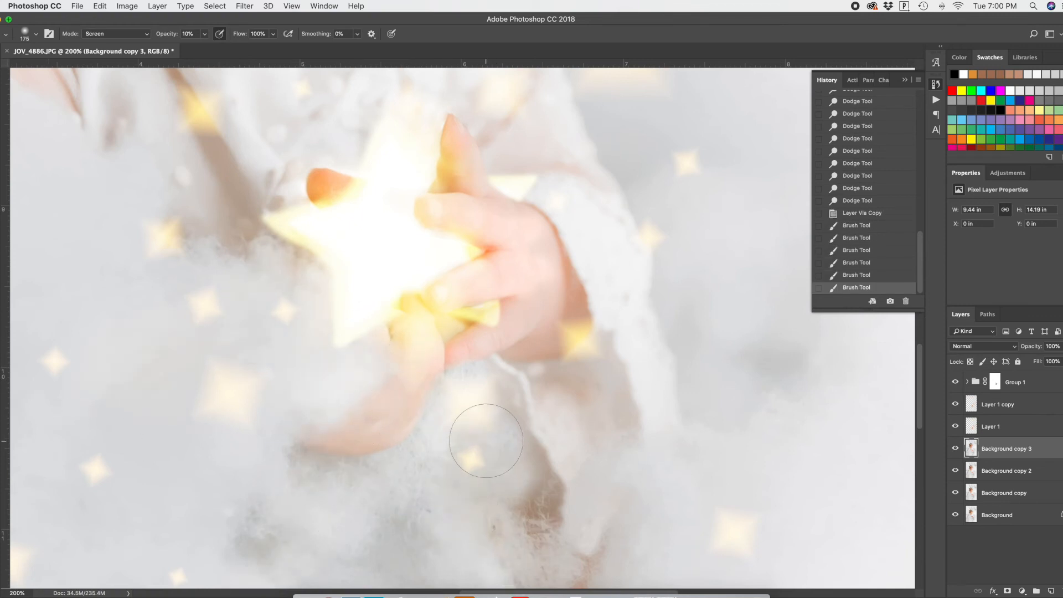
left_click_drag(475, 356, 596, 427)
left_click_drag(504, 323, 660, 496)
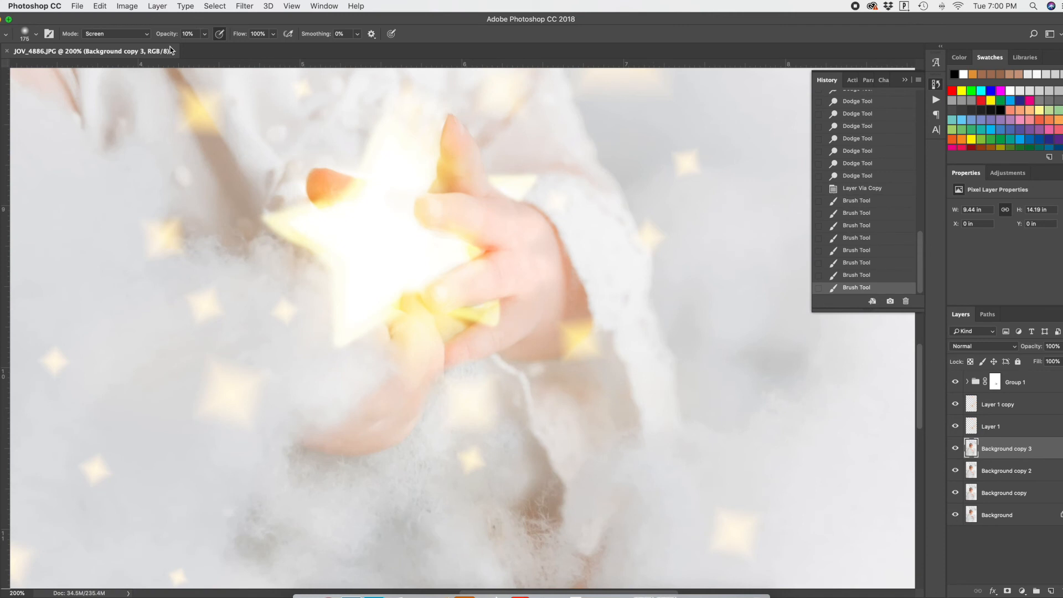
- Paint over the sleeve and clouds below the hands on Background copy 3 with a Soft Light brush at 10% opacity
left_click(112, 35)
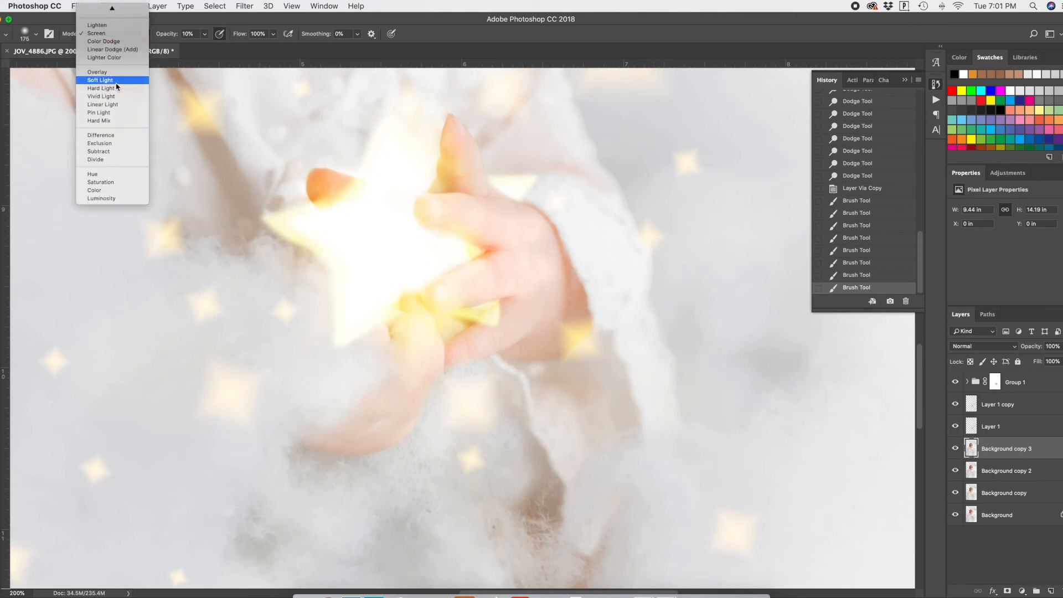
left_click(111, 80)
left_click_drag(589, 369, 646, 481)
left_click_drag(450, 343, 456, 484)
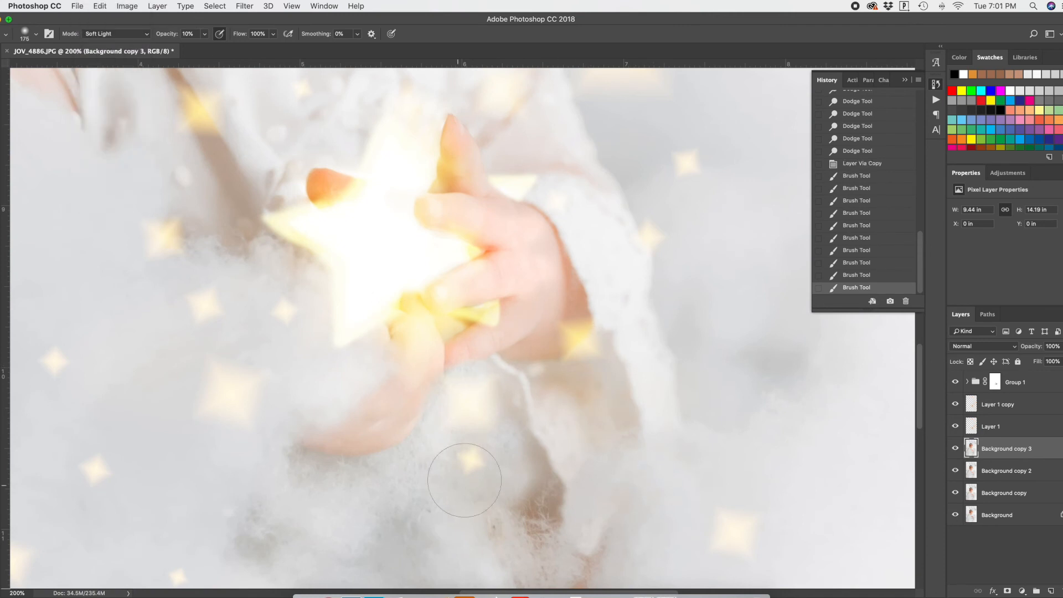
left_click(103, 38)
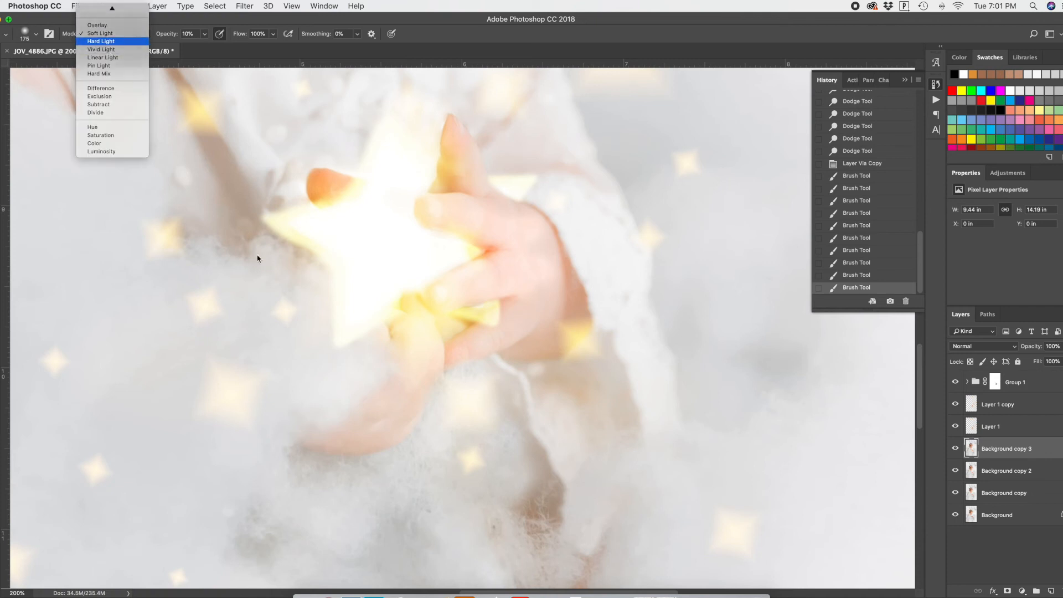
left_click(108, 46)
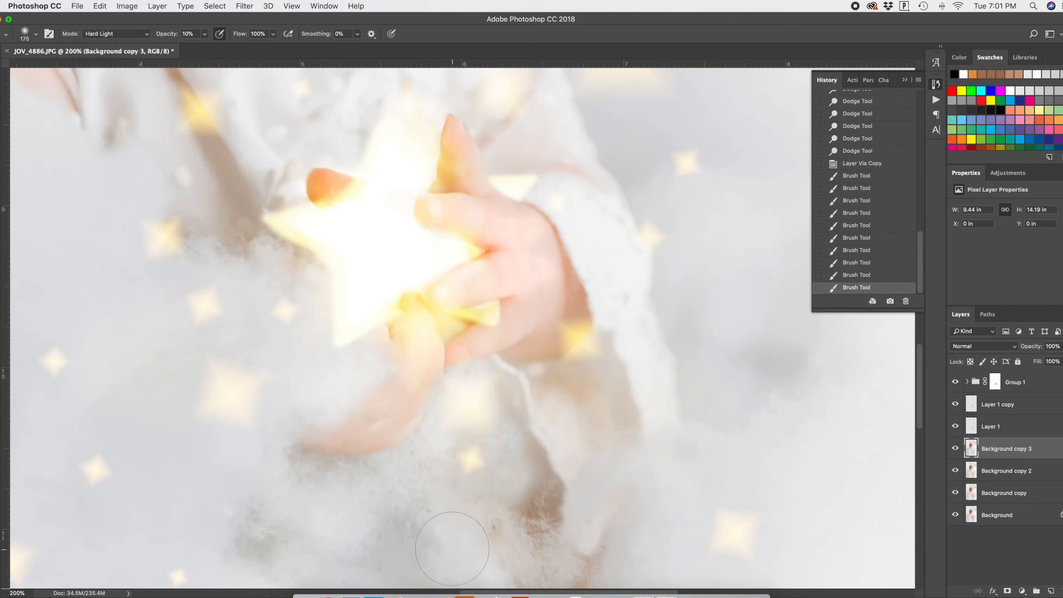
left_click(110, 37)
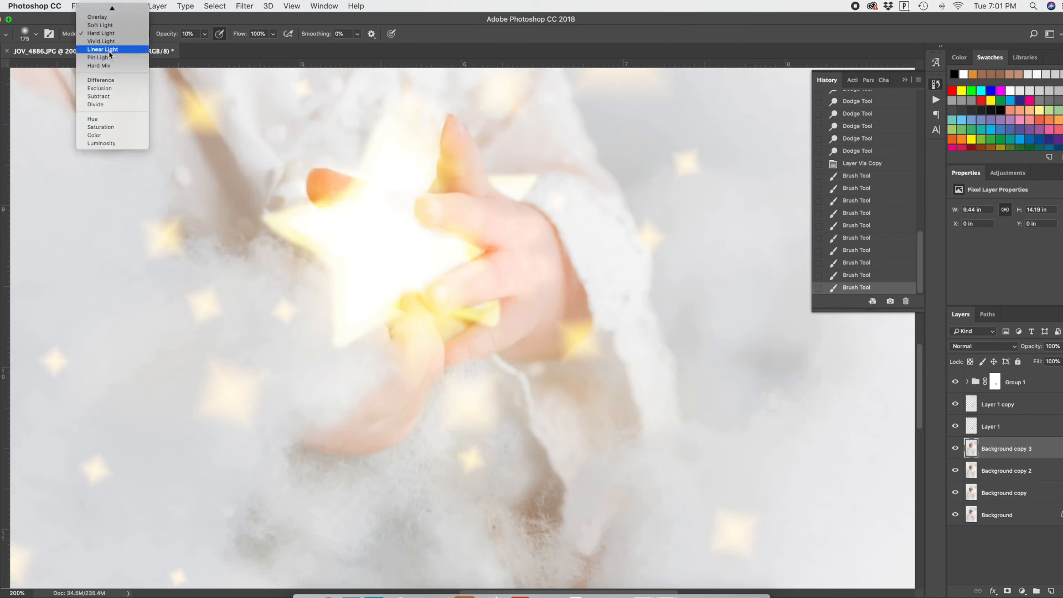
left_click(109, 58)
- Paint orange over the clouds beside and below the star on Background copy 3 with a 175 px Screen brush at 10% opacity
left_click(110, 34)
left_click(105, 73)
scroll(431, 499, "right", 1)
left_click_drag(167, 34, 210, 33)
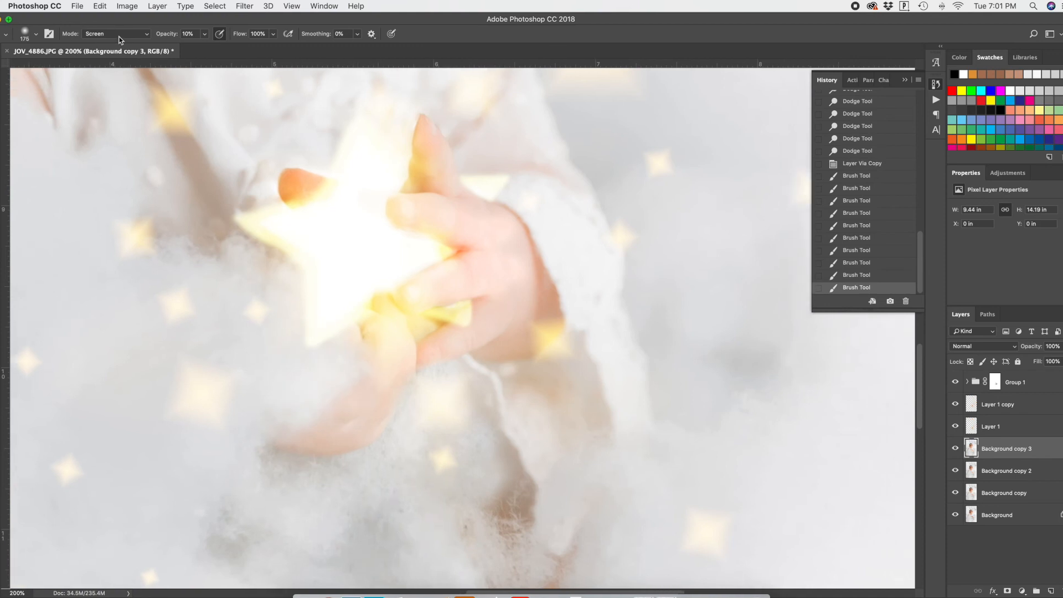
left_click(1, 438)
left_click(233, 336)
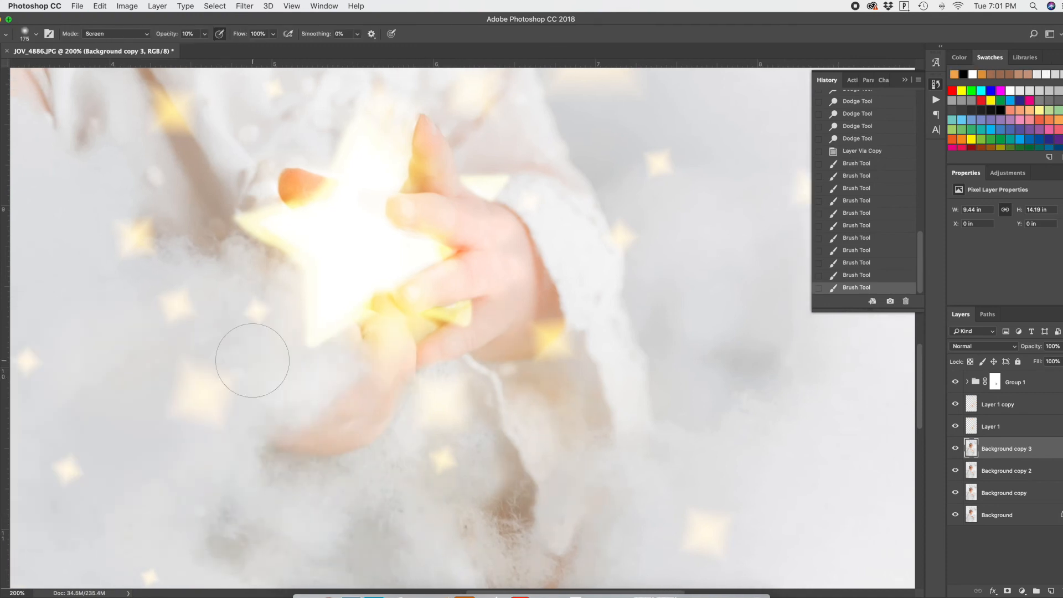
left_click(199, 484)
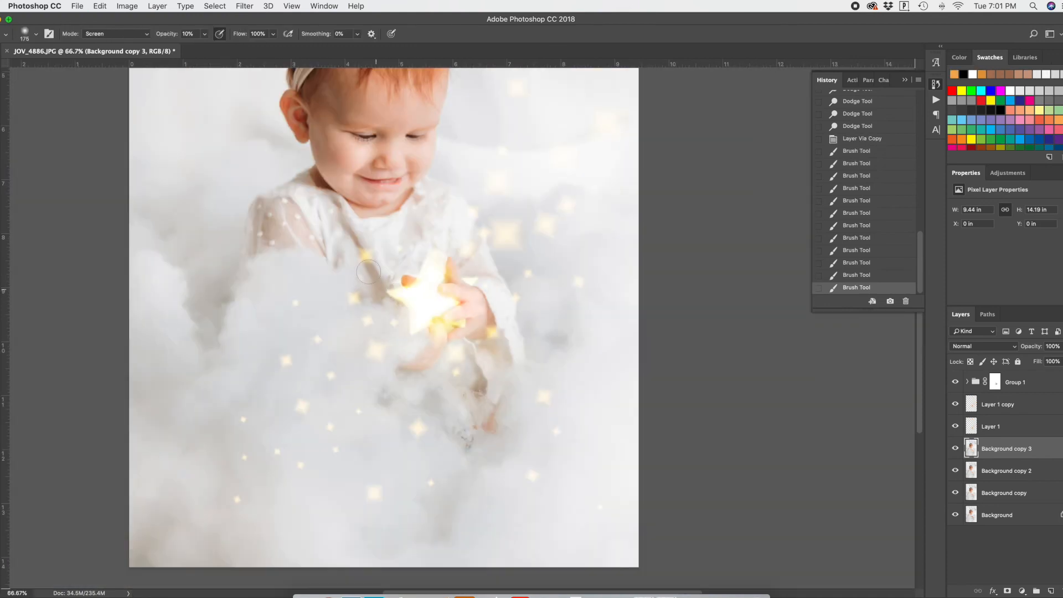
- Try painting orange over the star and its surroundings with a brush of up to 400 px, and undo the last six strokes
left_click(430, 285)
left_click(439, 271)
left_click(479, 230)
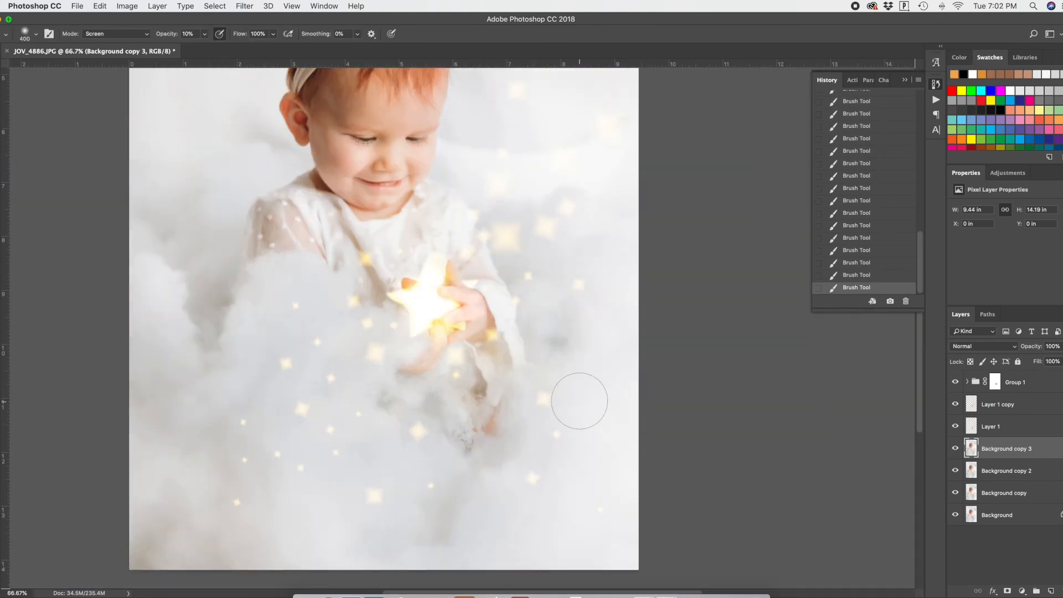
scroll(510, 190, "up", 2)
key("super+alt+z")
key("super+alt+z")
key("super+alt+z")
key("super+alt+z")
key("super+alt+z")
key("super+alt+z")
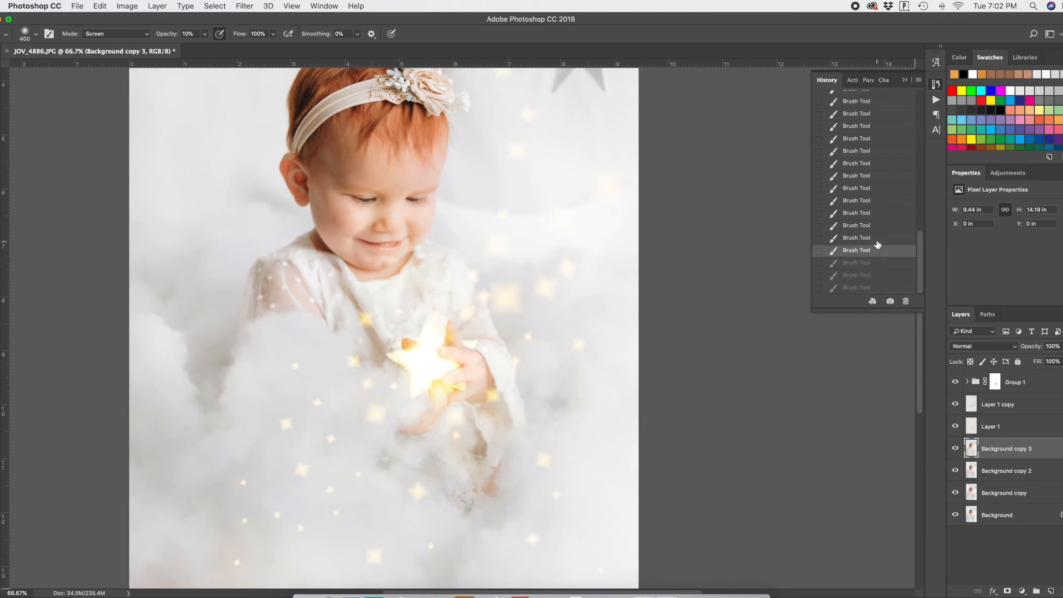
- Try dodging the Midtones of the baby's face with a 500 px brush at 20% exposure, and undo both strokes
key("o")
left_click(374, 187)
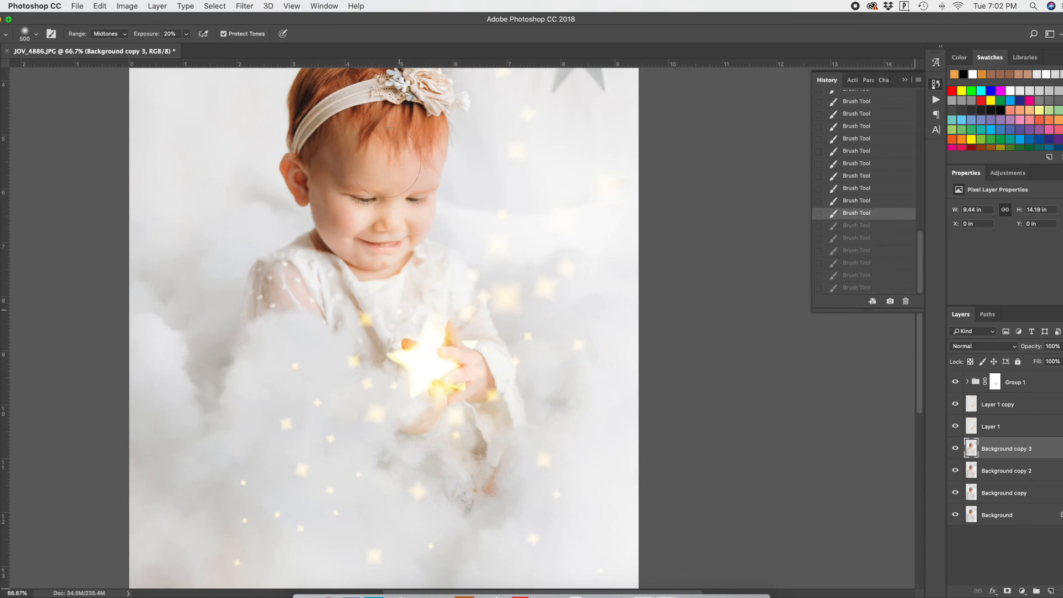
key("super+z")
left_click_drag(339, 196, 334, 223)
key("super+z")
- Burn the star between the fingers inside Group 1 with a 15 px brush at 99% exposure, using the Midtones and Shadows ranges
key("shift+o")
key("super+plus")
key("super+plus")
key("super+plus")
key("super+plus")
scroll(462, 328, "down", 5)
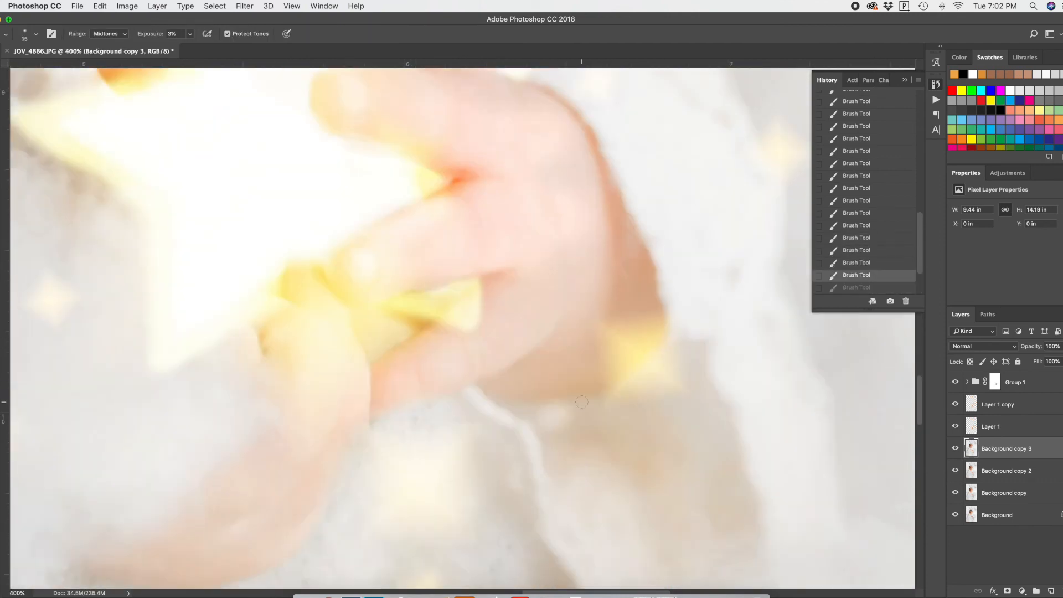
left_click(1034, 383)
left_click(968, 383)
left_click(1022, 405)
mouse_move(449, 301)
left_mouse_down()
mouse_move(407, 292)
mouse_move(447, 288)
left_mouse_up()
left_click(109, 34)
left_click(107, 17)
scroll(476, 310, "up", 5)
left_click(968, 382)
- Flatten the image and duplicate the flattened background onto a new layer
right_click(1009, 515)
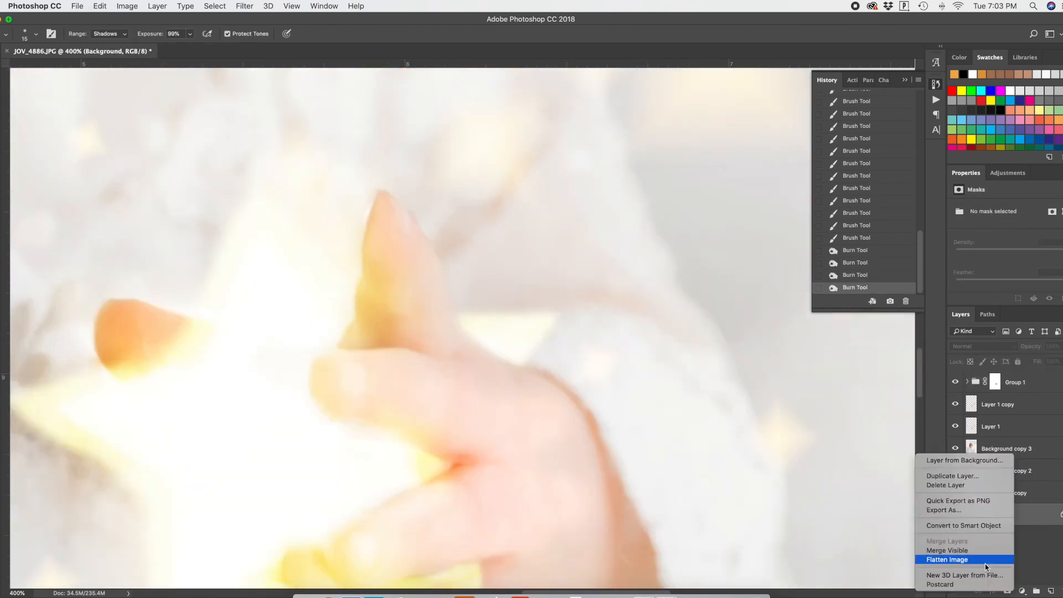
left_click(986, 561)
key("super+j")
- Burn the Shadows and Midtones of the star's edges along the fingers on Layer 1 at 99% exposure, enlarging the brush to 35 px
scroll(572, 357, "down", 5)
left_click_drag(402, 386, 443, 370)
left_click(109, 34)
left_click(108, 44)
left_click_drag(409, 370, 492, 358)
key("]")
key("]")
key("]")
key("]")
scroll(401, 269, "up", 1)
left_click_drag(395, 394, 449, 410)
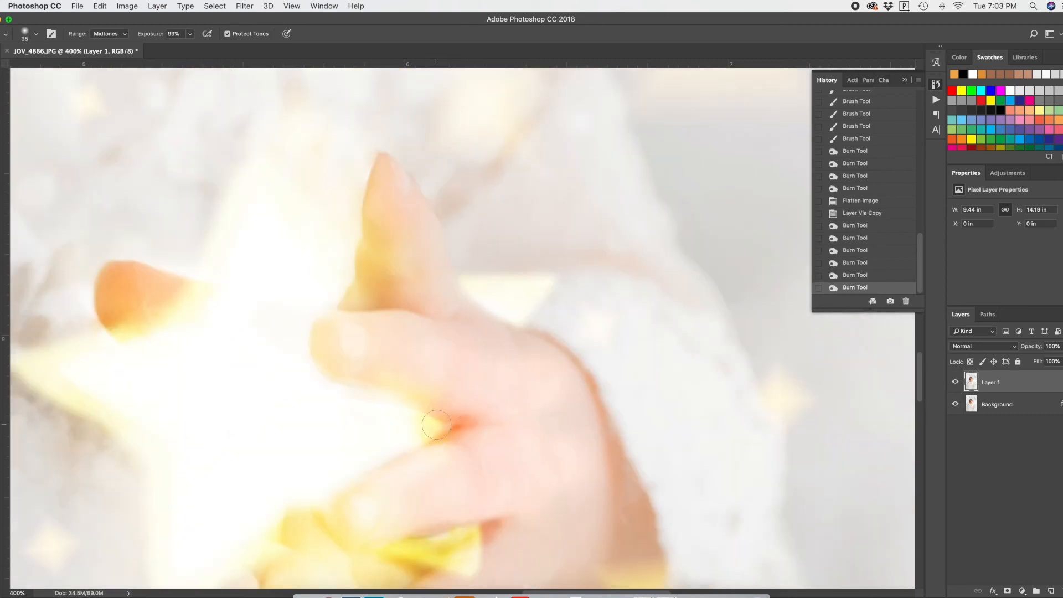
left_click_drag(437, 425, 298, 393)
- Try dodging the Highlights around the star and hands with a 500 px brush at 20% exposure, and step back in the history
key("super+1")
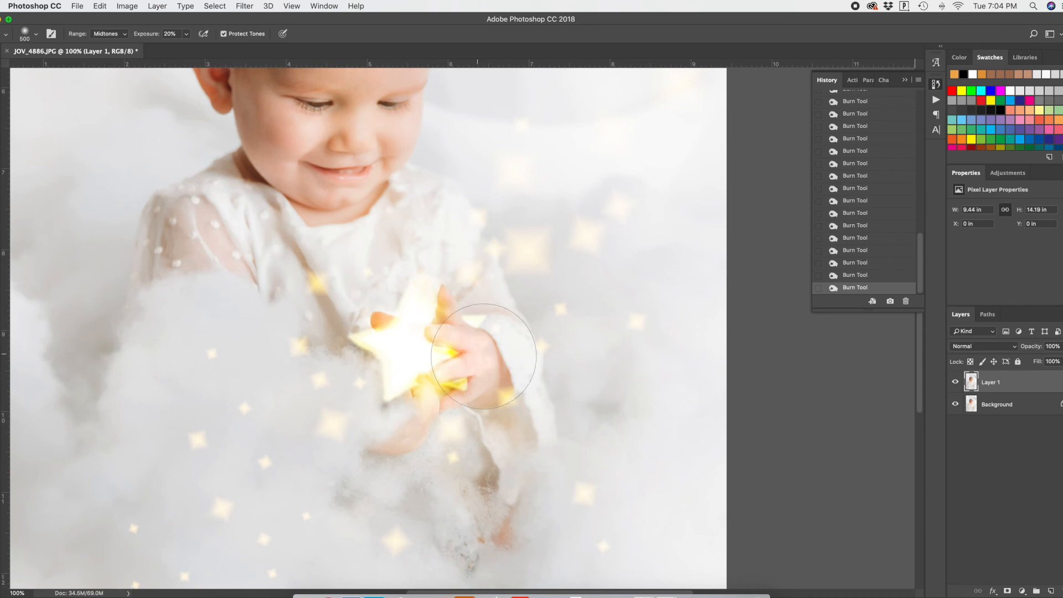
left_click(108, 33)
left_click(109, 43)
left_click(858, 274)
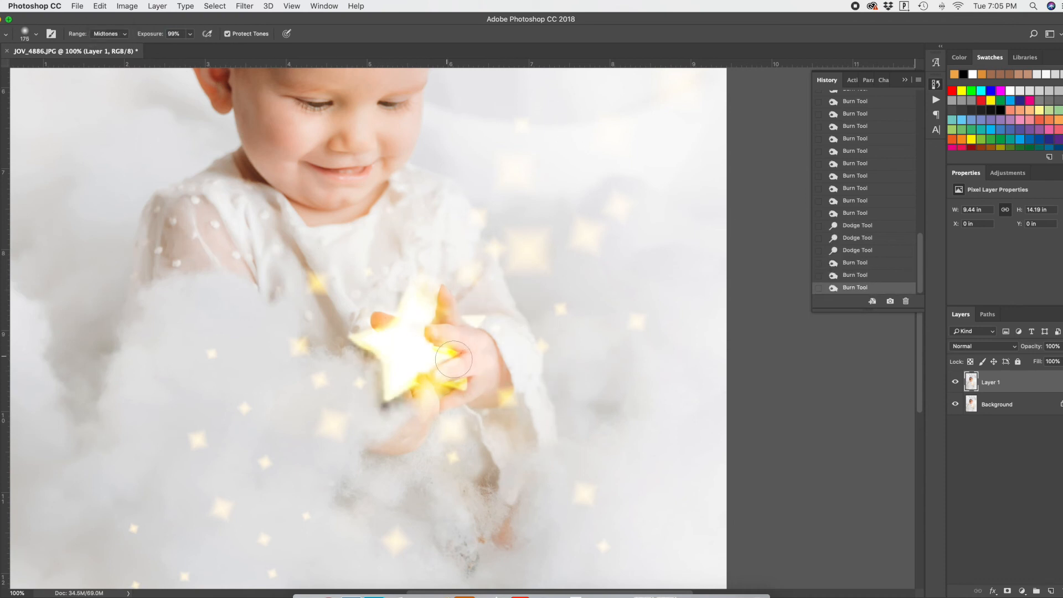
- Burn the Midtones of the star and the cloud below it with a 175 px brush at 99% exposure, and compare Layer 1 hidden and shown
left_click_drag(373, 361, 401, 381)
left_click_drag(400, 417, 383, 437)
key("super+minus")
key("super+minus")
left_click(956, 382)
left_click(955, 383)
- Set the opacity of Layer 1 to 11% and flatten the image
left_click_drag(1031, 346, 730, 337)
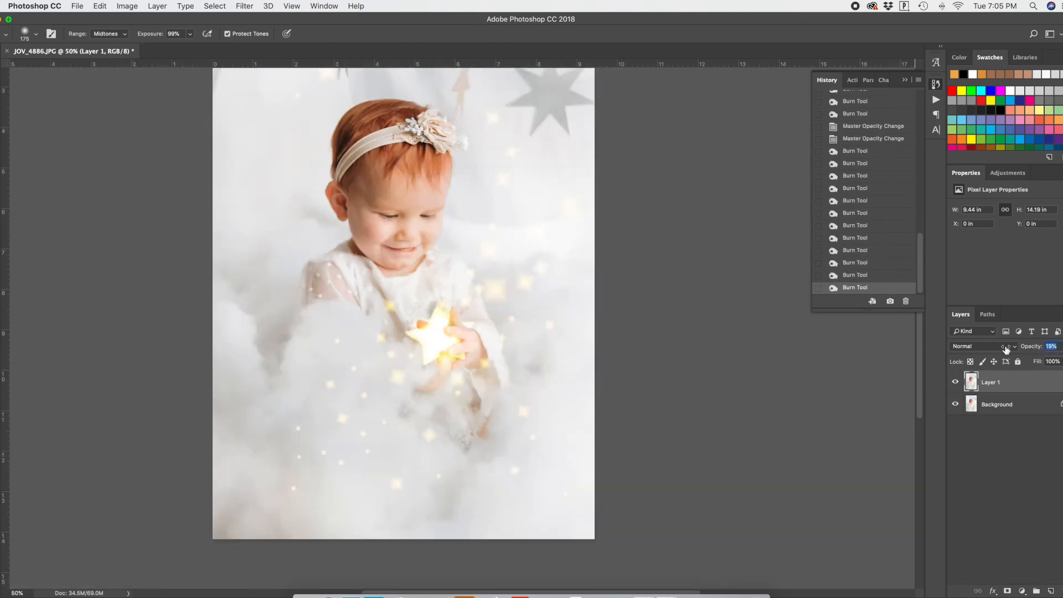
left_click_drag(1006, 350, 1029, 351)
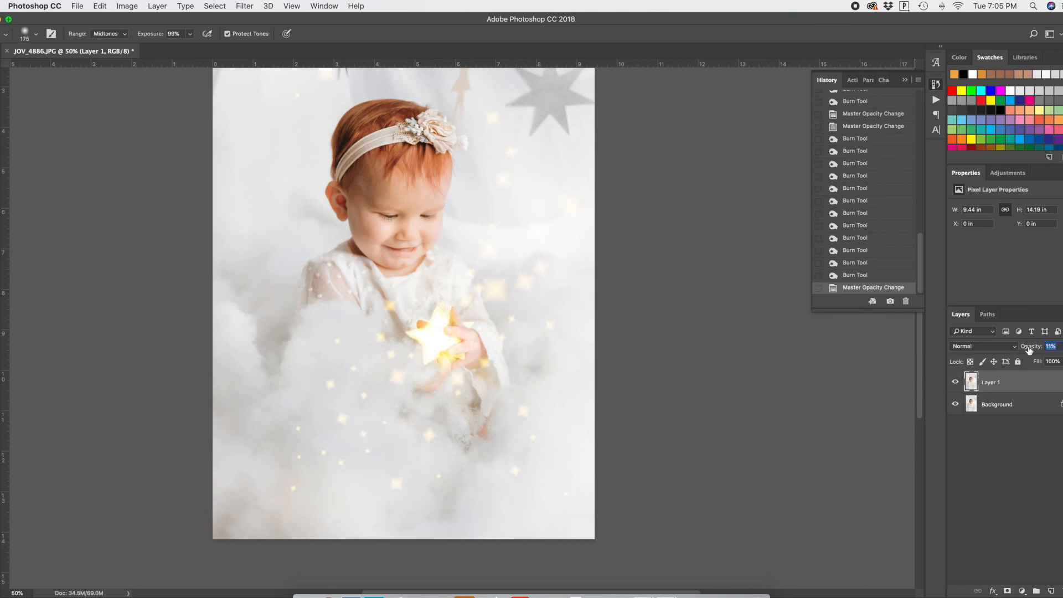
key("super+shift+f")
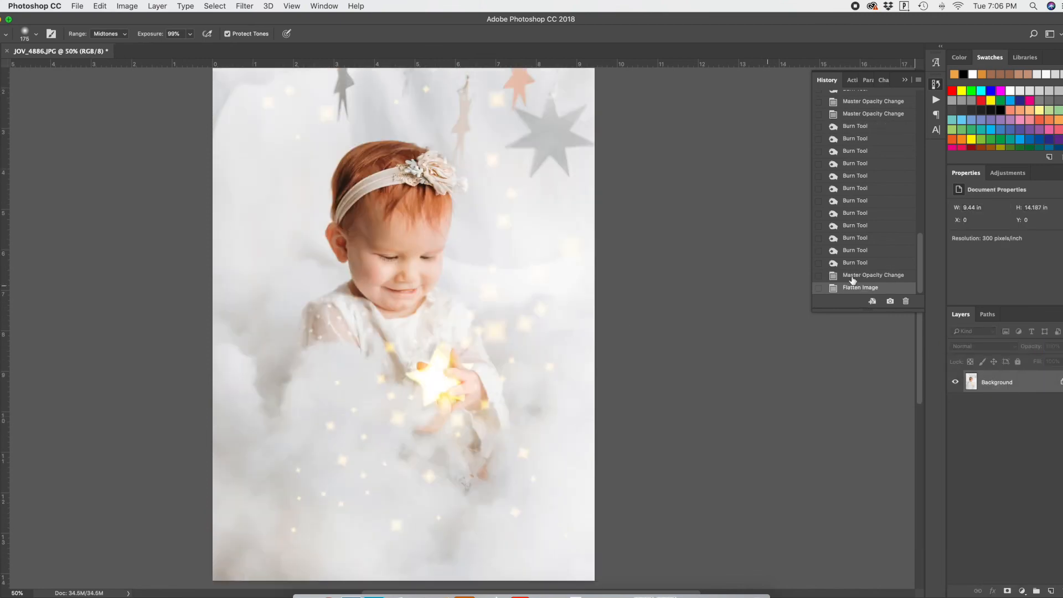
- Restore the layered version of the image saved as Snapshot 2 in the history
left_click(855, 251)
scroll(867, 166, "up", 3)
scroll(867, 148, "up", 5)
left_click(856, 140)
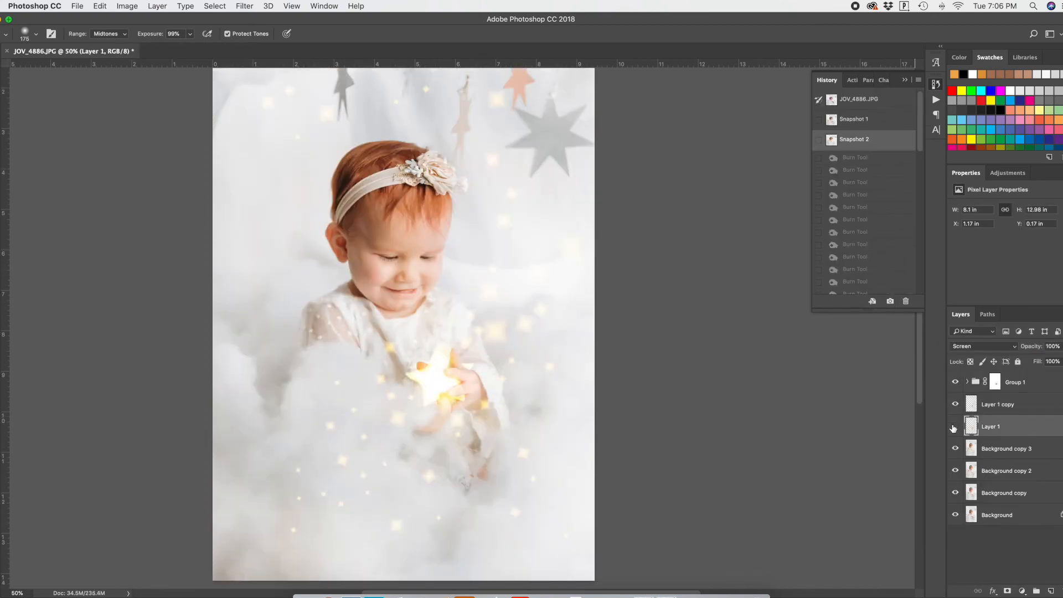
- Compare the image with Layer 1 copy hidden and shown, and add a layer mask to that layer
left_click(953, 406)
scroll(700, 375, "up", 1)
left_click(956, 405)
left_click(955, 405)
left_click(956, 404)
left_click(1008, 591)
- Enlarge the Burn brush and apply one burn stroke over the hands on the Layer 1 copy mask
key("bracketright")
key("bracketright")
key("bracketright")
key("bracketright")
key("bracketright")
key("bracketright")
key("bracketright")
key("bracketright")
left_click(463, 382)
- Brush over the lower clouds on the Layer 1 copy mask with a 700 px brush in Screen mode at 10% opacity
key("b")
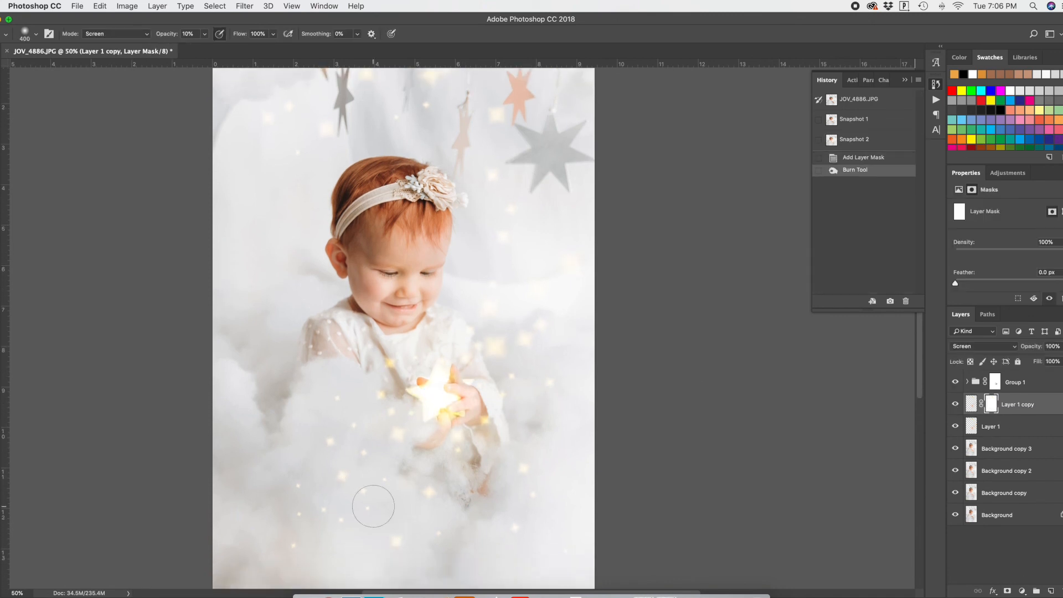
key("bracketright")
key("bracketright")
key("bracketright")
left_click_drag(366, 498, 319, 459)
mouse_move(319, 458)
left_mouse_down()
mouse_move(299, 496)
mouse_move(502, 374)
mouse_move(380, 92)
mouse_move(521, 471)
left_mouse_up()
- Paint the outer areas of the Layer 1 copy mask black with a 700 px Normal brush at 100% opacity, and save a history snapshot
key("x")
key("0")
left_click(109, 33)
left_click(99, 10)
left_click(891, 301)
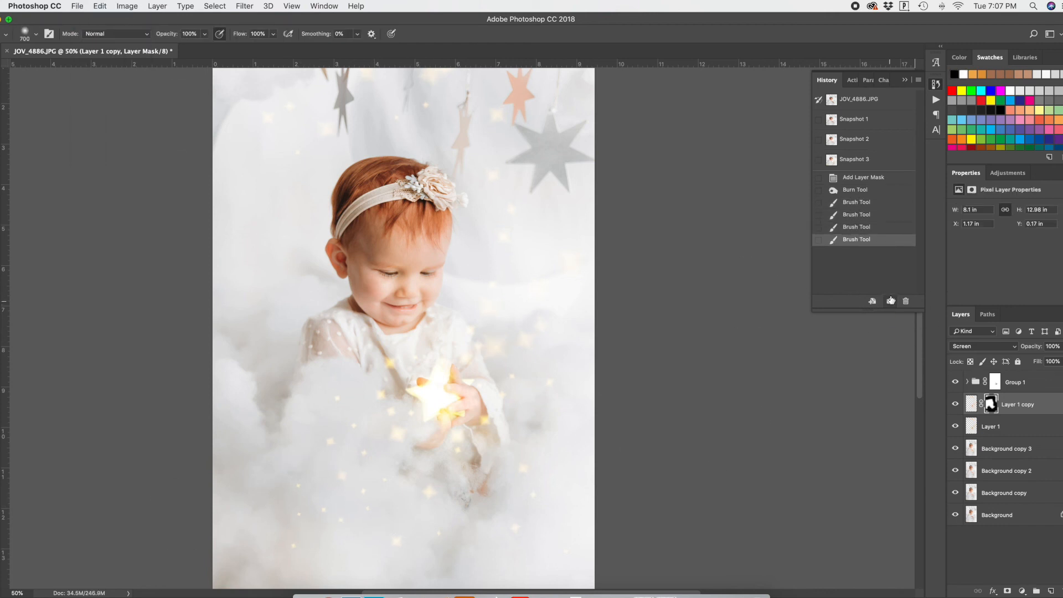
- Flatten the image after checking the visibility of Background copy 3, and duplicate the flattened layer
right_click(997, 515)
left_click(988, 514)
key("ctrl+z")
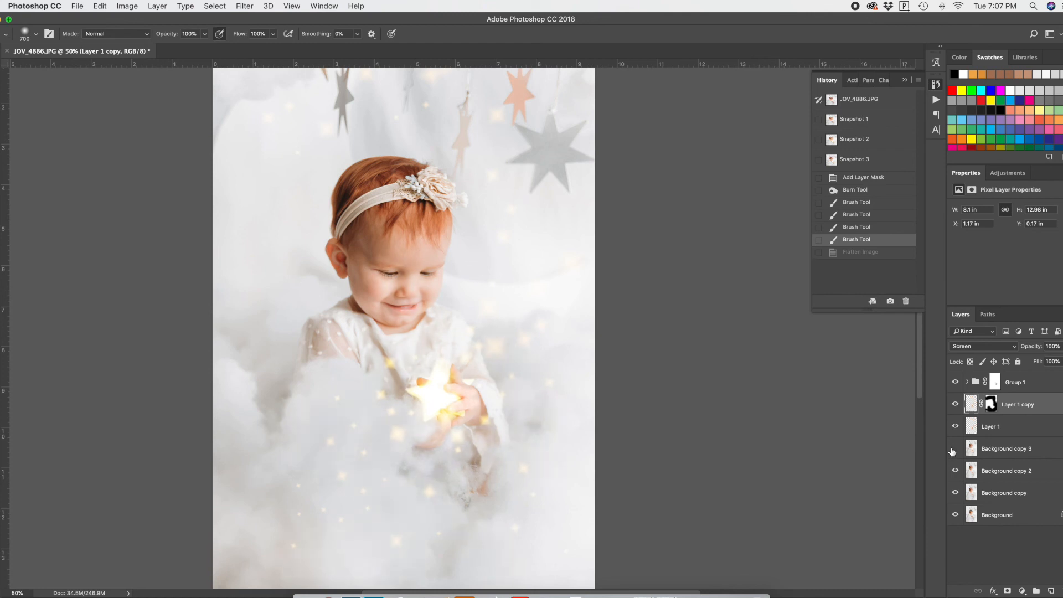
left_click(997, 449)
left_click(864, 253)
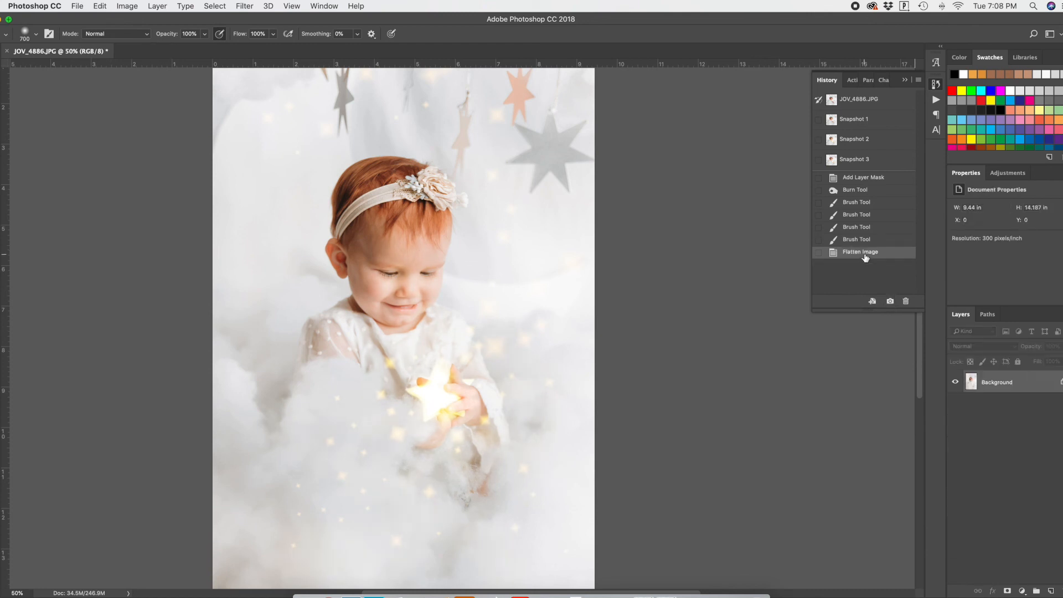
key("super+j")
- Burn the Shadows of the star parts between the fingers on the duplicated layer with a 35 px brush at 67% exposure
key("o")
scroll(471, 436, "up", 4)
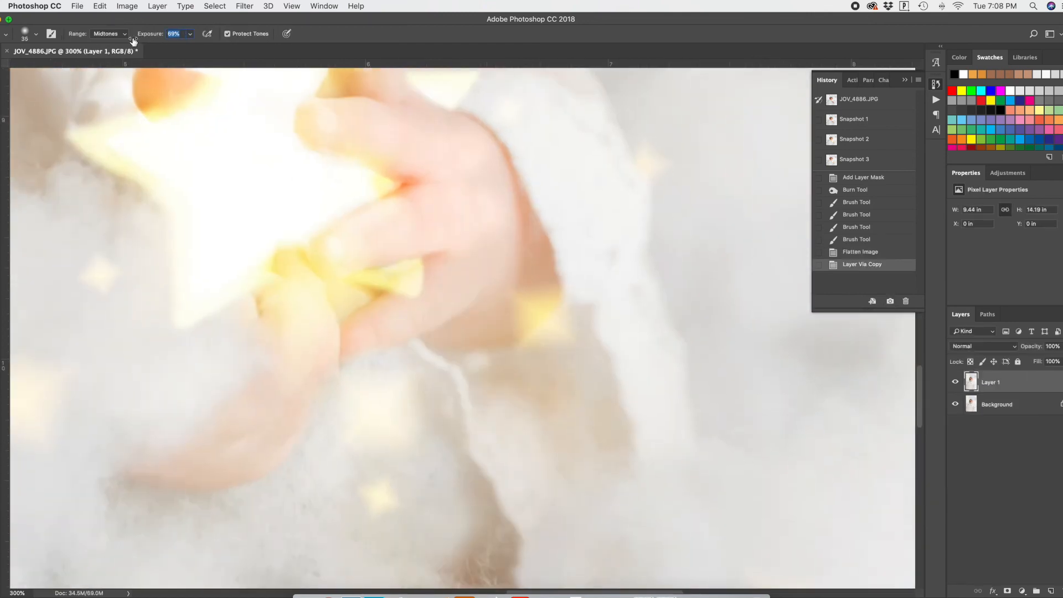
left_click_drag(133, 41, 132, 41)
left_click(109, 34)
left_click(105, 24)
left_click_drag(261, 283, 258, 308)
left_click_drag(260, 283, 233, 299)
left_click_drag(339, 327, 336, 297)
left_click_drag(407, 299, 386, 303)
mouse_move(412, 182)
left_mouse_down()
mouse_move(401, 187)
mouse_move(410, 182)
left_mouse_up()
left_click_drag(388, 296, 379, 300)
left_click_drag(269, 290, 257, 312)
- Burn the Midtones of the star's lower tip between the fingers with the 35 px brush at 67% exposure
left_click(110, 34)
left_click(105, 43)
left_click_drag(388, 295, 354, 306)
left_click_drag(426, 273, 419, 302)
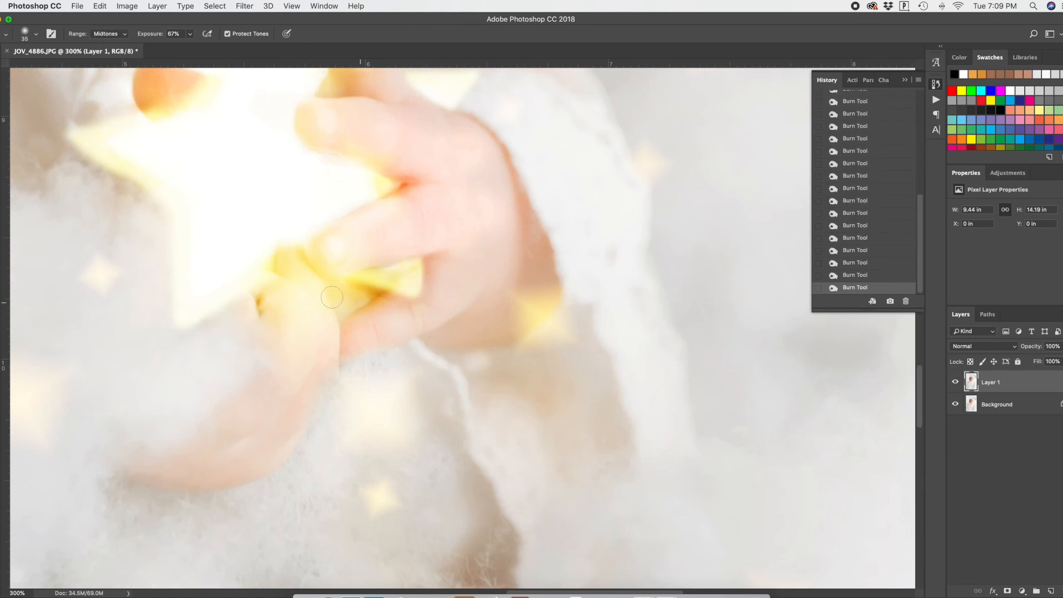
- Lower the Burn exposure to 10% and burn the Midtones around the fingers holding the star
scroll(332, 298, "up", 5)
key("1")
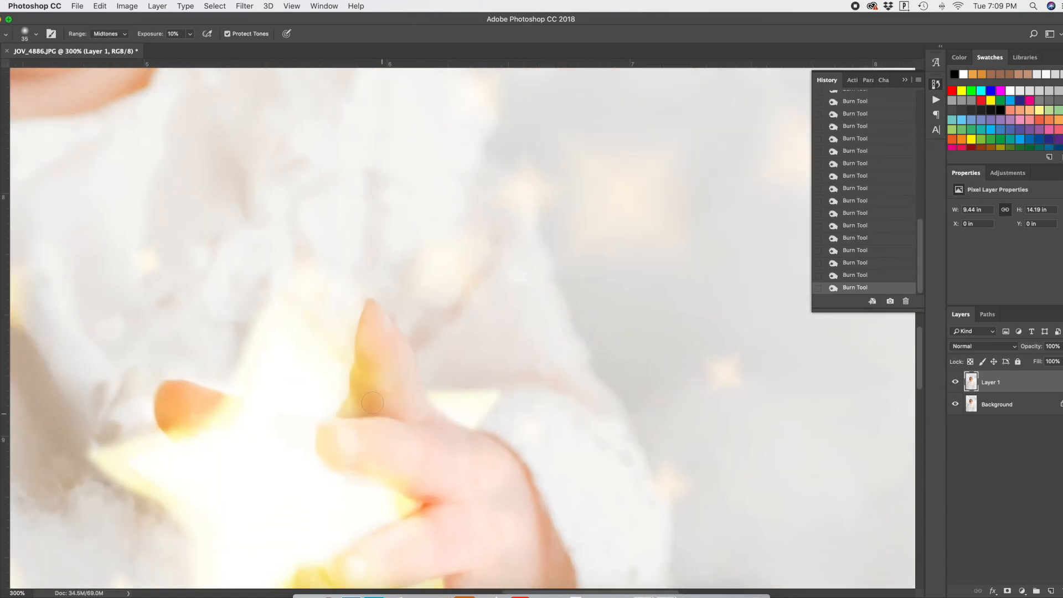
scroll(357, 324, "down", 5)
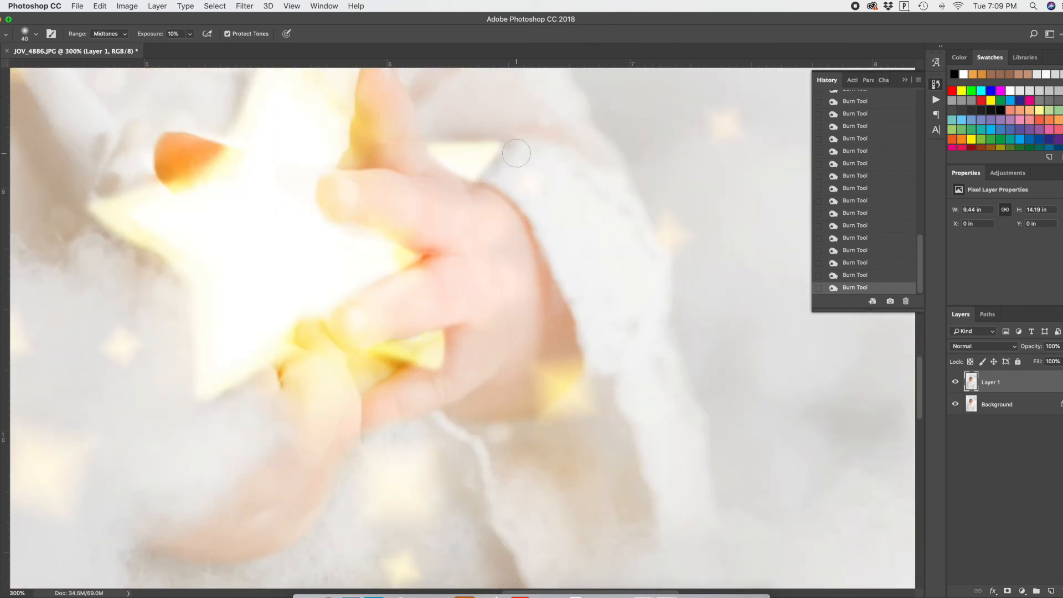
scroll(209, 437, "down", 3)
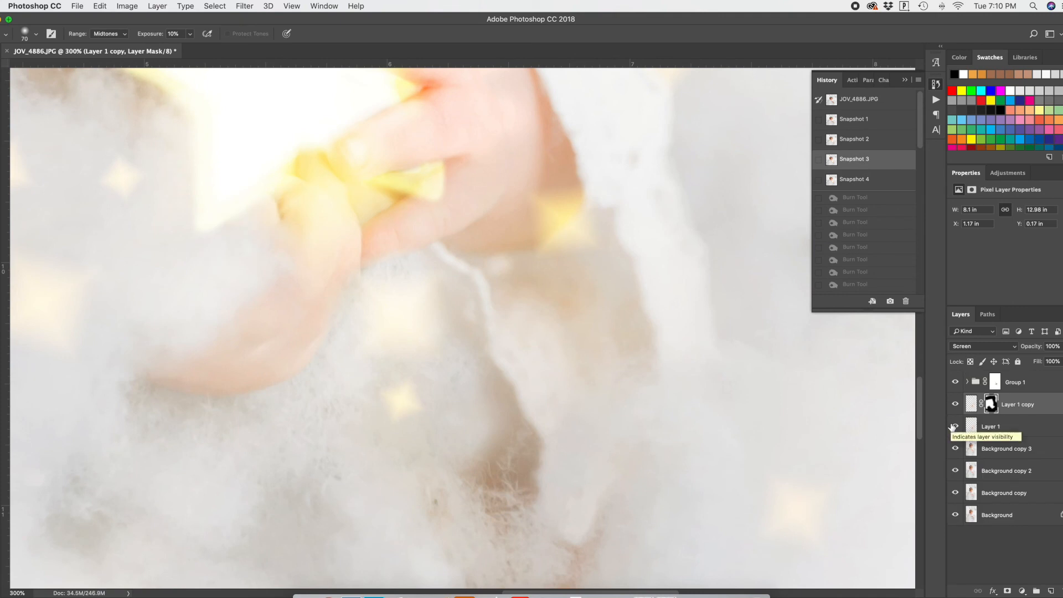
- Paint on the Group 1 layer mask to refine the star's glow around the baby's thumb and fingers, reducing the brush size along the edges
left_click(995, 382)
key("b")
mouse_move(311, 153)
left_mouse_down()
mouse_move(326, 203)
mouse_move(412, 159)
left_mouse_up()
scroll(326, 203, "up", 1)
key("bracketleft")
key("bracketleft")
left_click_drag(337, 186, 313, 182)
scroll(324, 262, "up", 3)
left_click_drag(361, 331, 412, 299)
left_click_drag(353, 260, 414, 270)
left_click_drag(321, 237, 321, 215)
- Lower the brush opacity to 10%, swap the mask colors and touch up the mask where the star meets the fingers
scroll(321, 222, "up", 3)
key("1")
key("x")
mouse_move(324, 310)
left_mouse_down()
mouse_move(334, 352)
mouse_move(388, 354)
left_mouse_up()
mouse_move(352, 380)
left_mouse_down()
mouse_move(424, 363)
mouse_move(357, 380)
left_mouse_up()
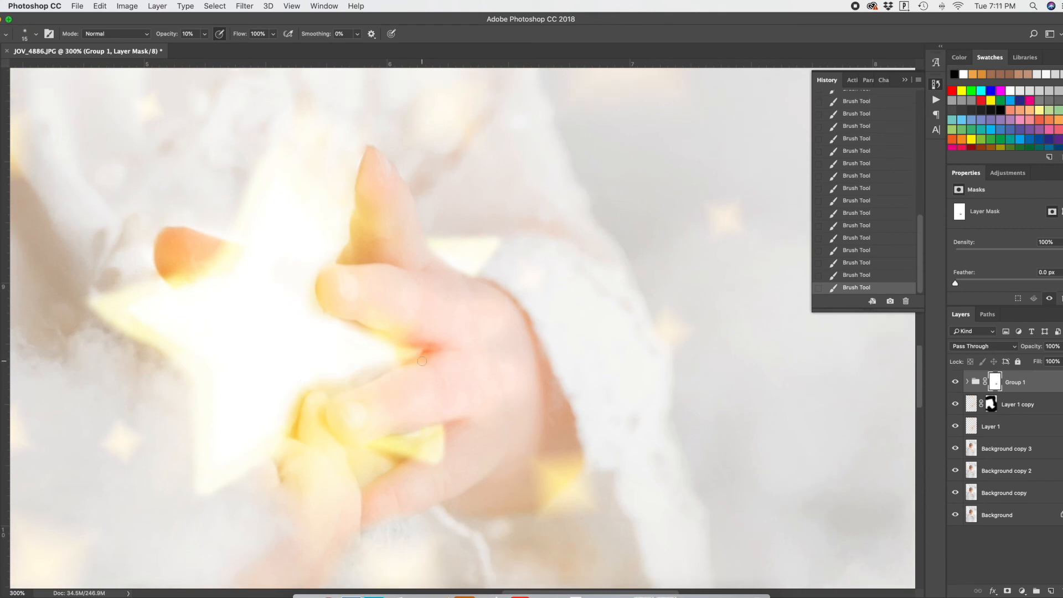
key("super+0")
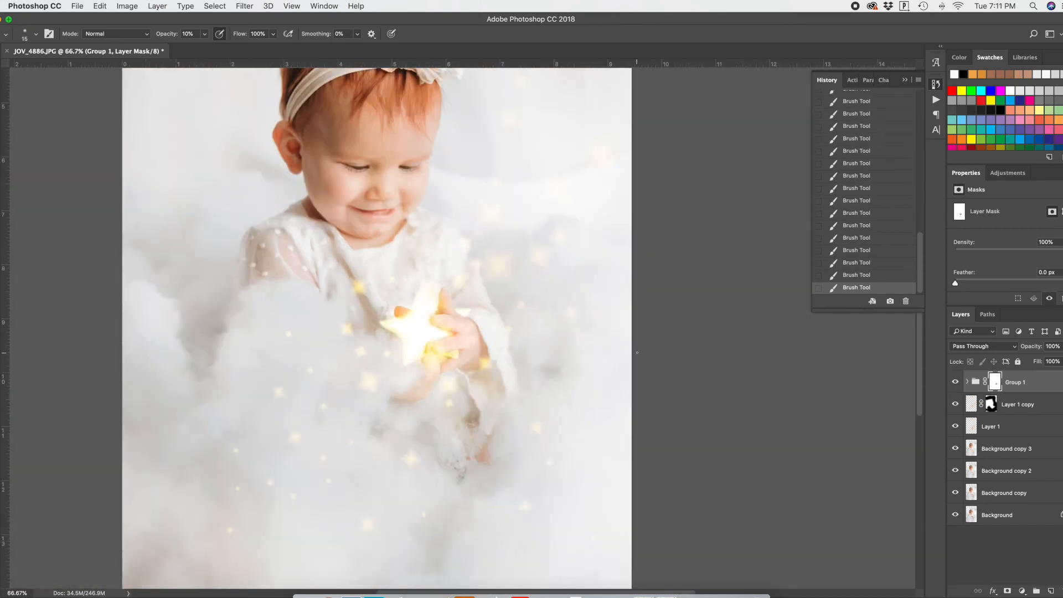
- Check the background copies' visibility and duplicate Background copy 3
left_click(964, 450)
left_click_drag(956, 492, 958, 450)
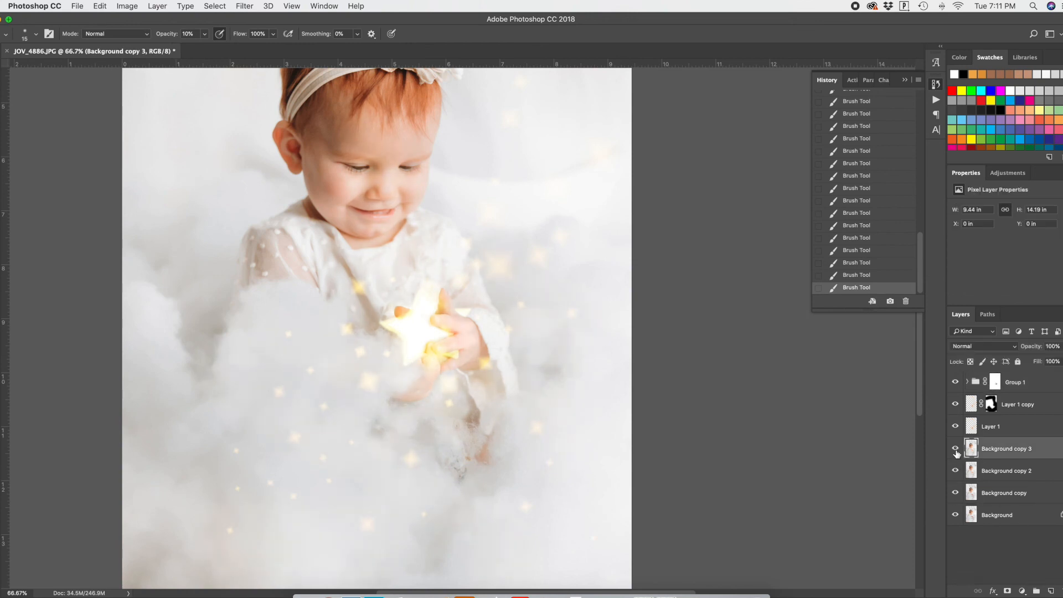
key("super+j")
- Set the brush to 500 px in Multiply mode at 10% opacity and paint over the sleeve beside the star
key("bracketright")
key("bracketright")
key("bracketright")
key("bracketright")
key("bracketright")
key("bracketright")
key("bracketright")
key("bracketright")
key("bracketright")
key("bracketright")
key("bracketright")
key("bracketright")
key("bracketright")
left_click(116, 34)
left_click(121, 130)
left_click(500, 567)
left_click(117, 34)
left_click(114, 21)
left_click_drag(457, 315, 518, 381)
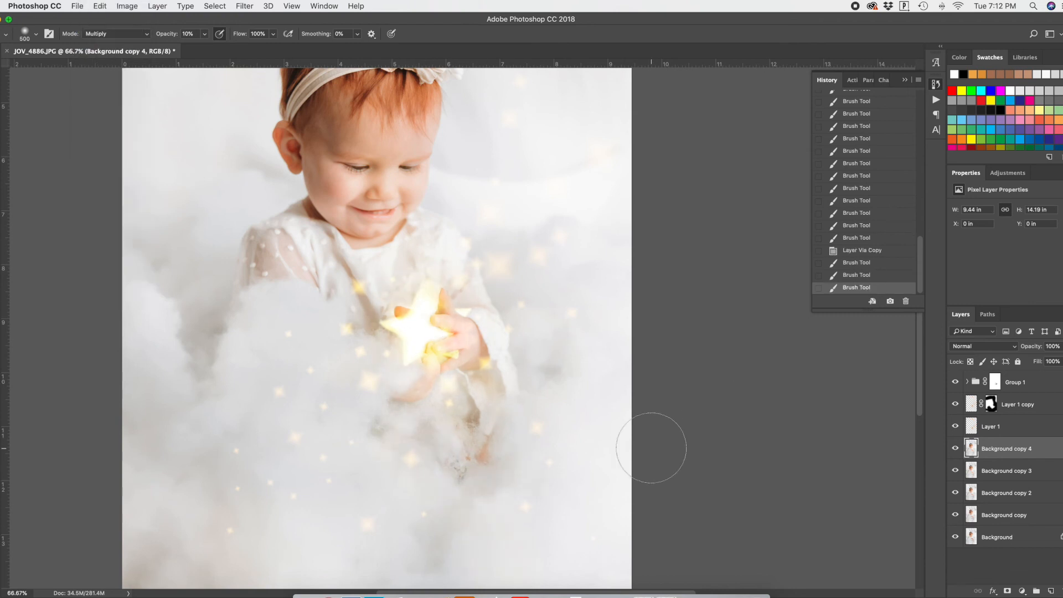
- Reduce the Multiply brush to 150 px and paint over the area just below the star and hand
key("bracketleft")
key("bracketleft")
key("bracketleft")
left_click_drag(407, 374, 394, 378)
left_click_drag(405, 373, 393, 376)
left_click_drag(399, 372, 387, 368)
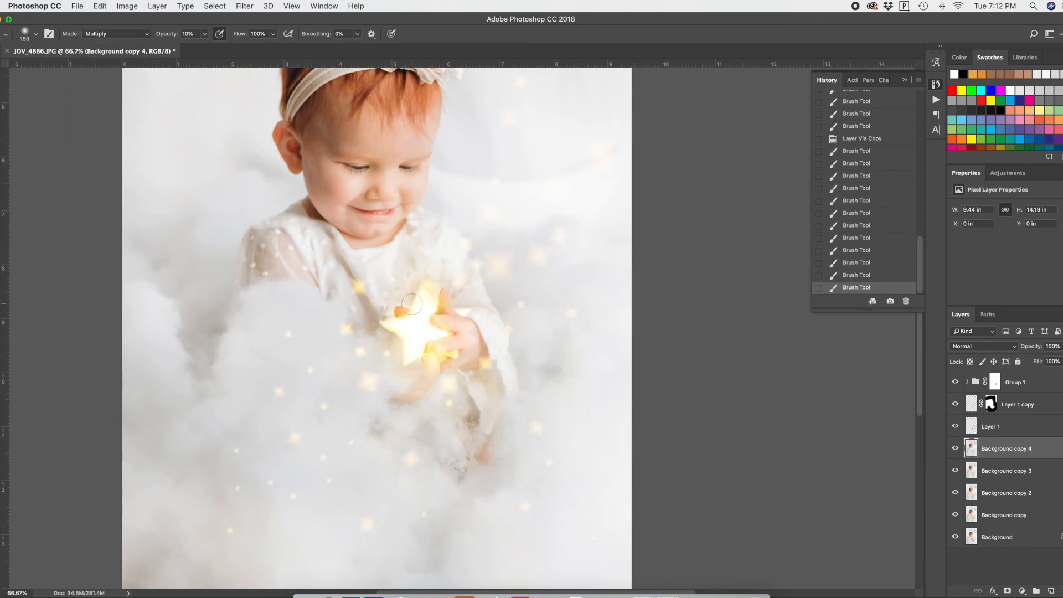
- Flatten the image and duplicate the resulting Background layer
scroll(576, 351, "up", 3)
right_click(1004, 537)
left_click(997, 560)
key("super+j")
- Try burning the center of the star on the duplicated layer in different tonal ranges
key("o")
left_click_drag(426, 379, 422, 346)
left_click_drag(421, 338, 425, 372)
left_click(110, 34)
left_click(110, 42)
mouse_move(423, 334)
left_mouse_down()
mouse_move(424, 362)
mouse_move(440, 364)
mouse_move(424, 374)
left_mouse_up()
- Try burning the star's Midtones at 51% exposure, and replace the burned layer with a fresh duplicate of the Background
left_click(114, 33)
left_click(115, 27)
key("5")
key("1")
left_click_drag(424, 374, 422, 339)
left_click_drag(421, 338, 422, 383)
key("BackSpace")
key("super+j")
- Try burning the dress below the hand, and replace that layer with another duplicate of the Background
mouse_move(470, 424)
left_mouse_down()
mouse_move(476, 446)
mouse_move(488, 435)
left_mouse_up()
left_click_drag(490, 413, 498, 402)
key("BackSpace")
key("super+j")
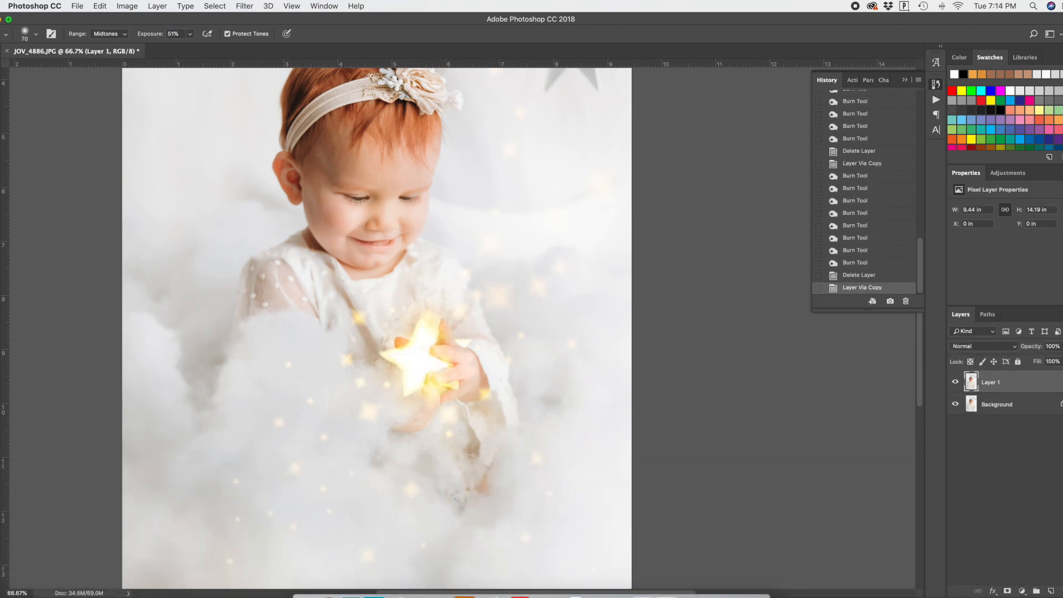
- Try painting the star with yellow sampled from a sparkle using a 70 px Multiply brush at 10% opacity, and replace the layer with a fresh duplicate
key("b")
left_click(358, 317, "alt")
key("bracketleft")
key("bracketleft")
key("bracketleft")
left_click_drag(425, 332, 421, 366)
left_click_drag(438, 364, 411, 383)
mouse_move(389, 354)
left_mouse_down()
mouse_move(408, 359)
mouse_move(416, 341)
left_mouse_up()
left_click_drag(418, 346, 422, 325)
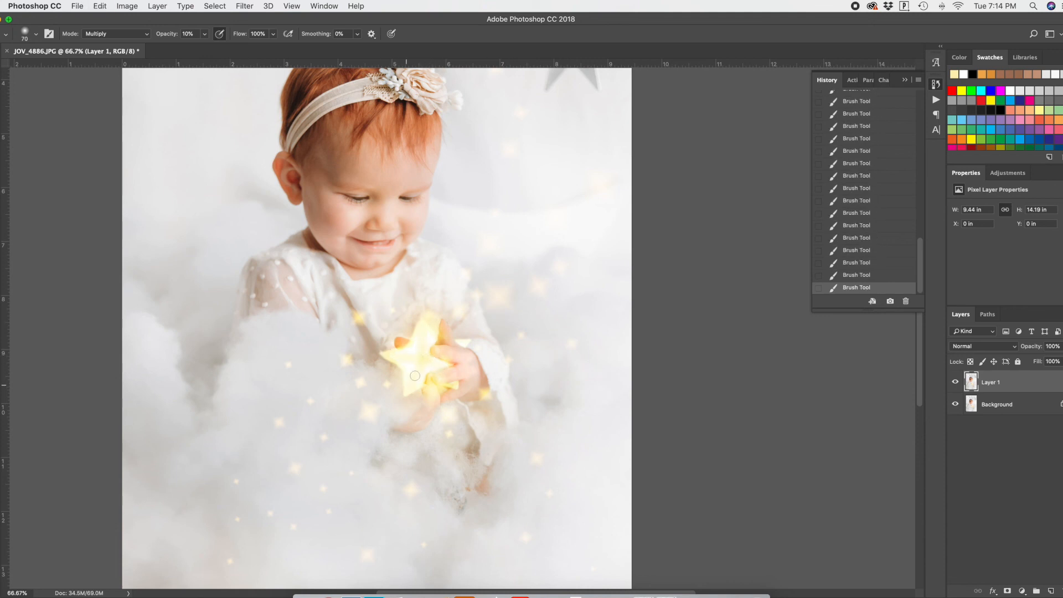
key("BackSpace")
key("super+j")
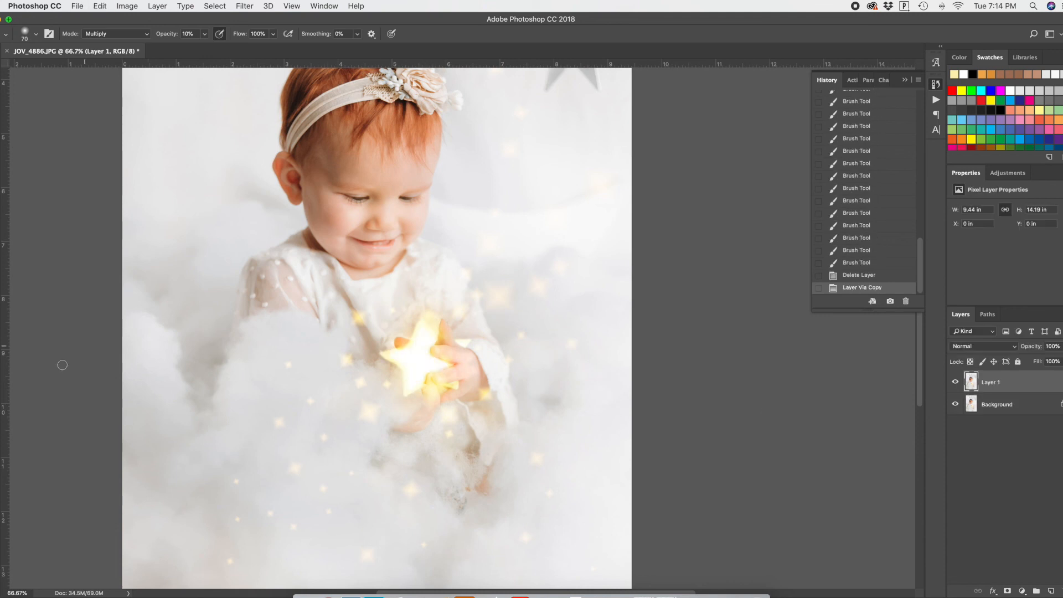
- Try a yellow diamond gradient over the star on the duplicated layer with different blend modes, and delete the layer
key("g")
left_click_drag(426, 362, 444, 366)
left_click(971, 346)
left_click(971, 363)
left_click(971, 346)
left_click(971, 361)
key("super+z")
left_click(956, 383)
left_click(955, 383)
left_click(865, 276)
left_click(863, 264)
key("BackSpace")
- Draw a small yellow diamond gradient on a new layer and use Free Transform to position it over the star
left_click(1051, 591)
mouse_move(414, 356)
left_mouse_down()
mouse_move(461, 374)
mouse_move(414, 367)
left_mouse_up()
key("super+t")
key("Return")
key("super+t")
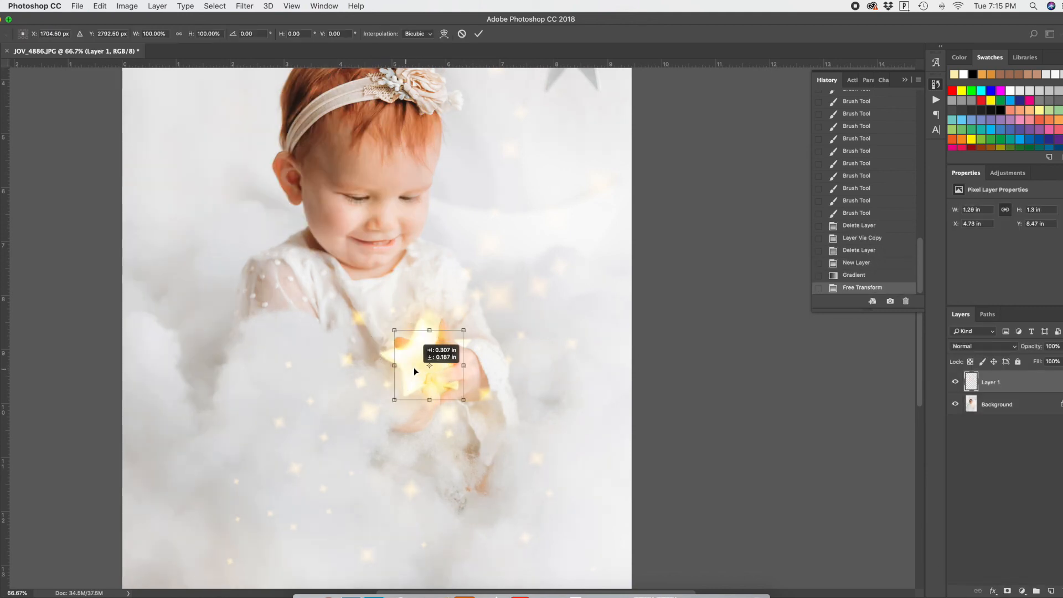
key("Return")
- Try Darken and other blend modes on the gradient layer to tint the star
left_click(972, 346)
left_click(971, 386)
left_click(972, 346)
left_click(969, 327)
left_click(973, 347)
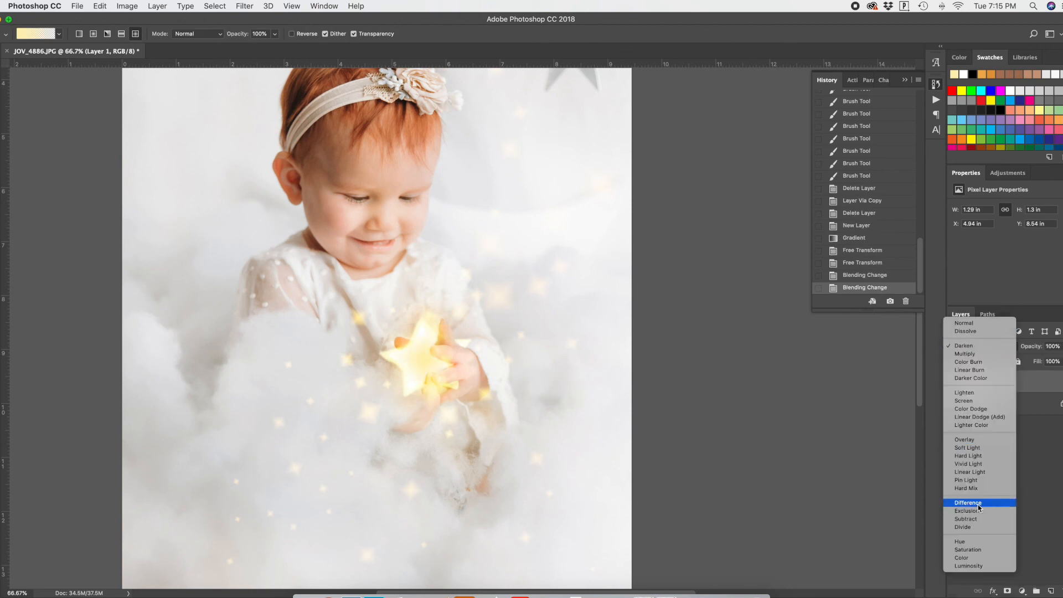
left_click(979, 504)
- Resize the gradient over the star to about 1.13 × 1.18 in, cycle through blend modes and set it to Darken
key("super+t")
left_click_drag(402, 367, 406, 370)
key("Return")
left_click(989, 346)
left_click(993, 356)
left_click(980, 346)
left_click(979, 285)
left_click(980, 346)
left_click(982, 297)
left_click(981, 346)
left_click(978, 330)
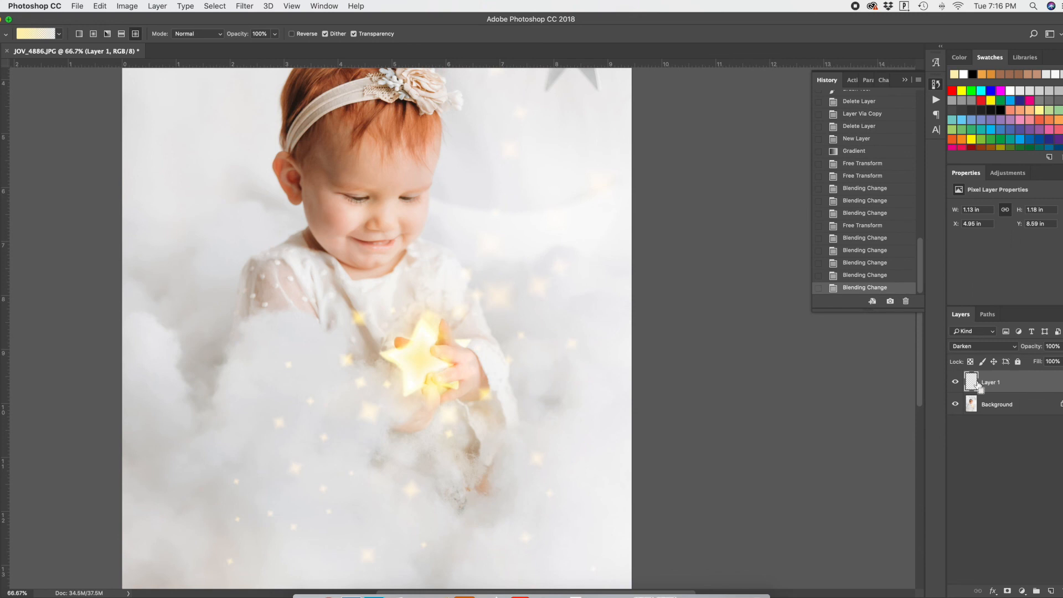
- Delete the gradient layer and restore the image to Snapshot 5
key("super+t")
key("Delete")
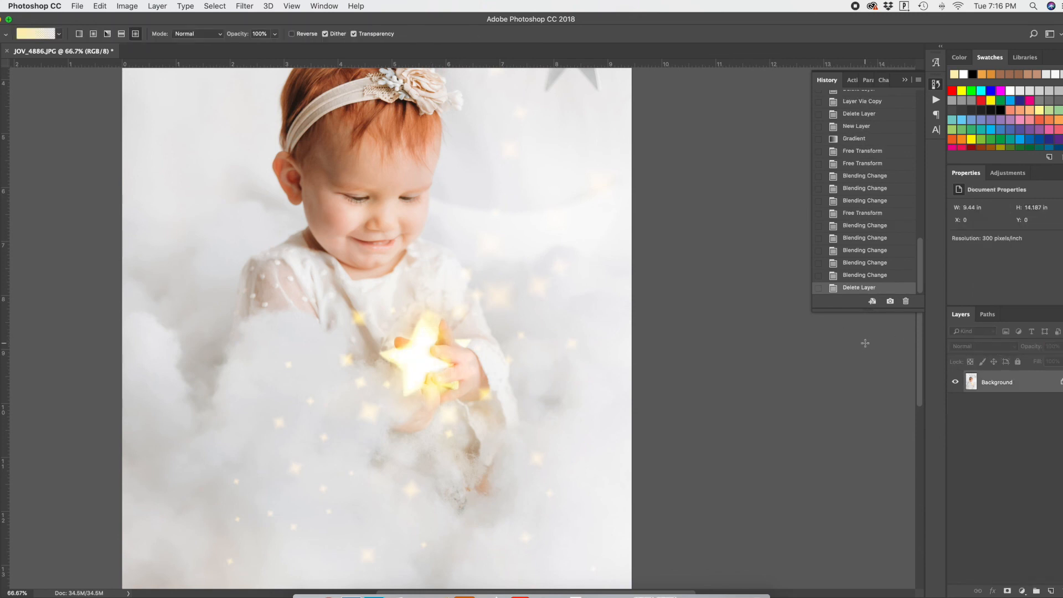
left_click(873, 189)
scroll(870, 166, "up", 10)
left_click(856, 135)
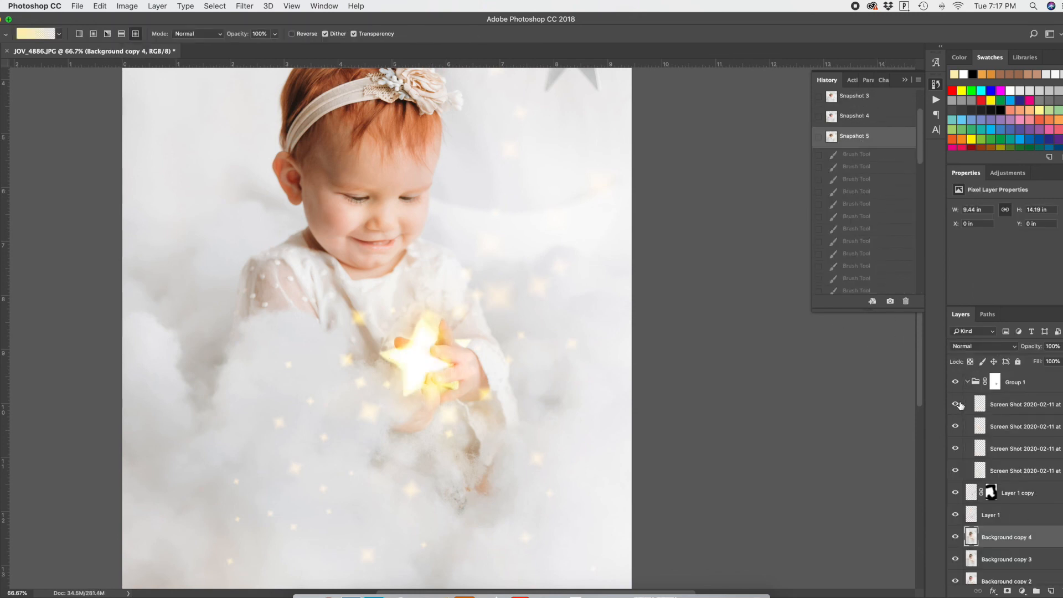
- Scale down the two topmost glow layers in Group 1, the second to about 1.26 × 1.1 in, and hide the third
left_click(967, 406)
key("super+t")
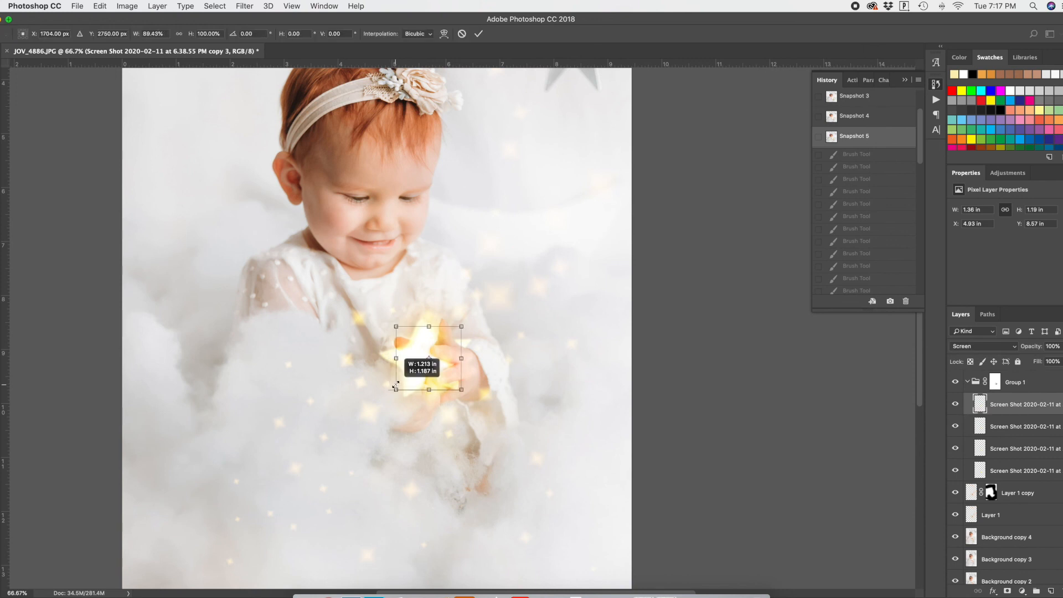
left_click(967, 427)
key("super+t")
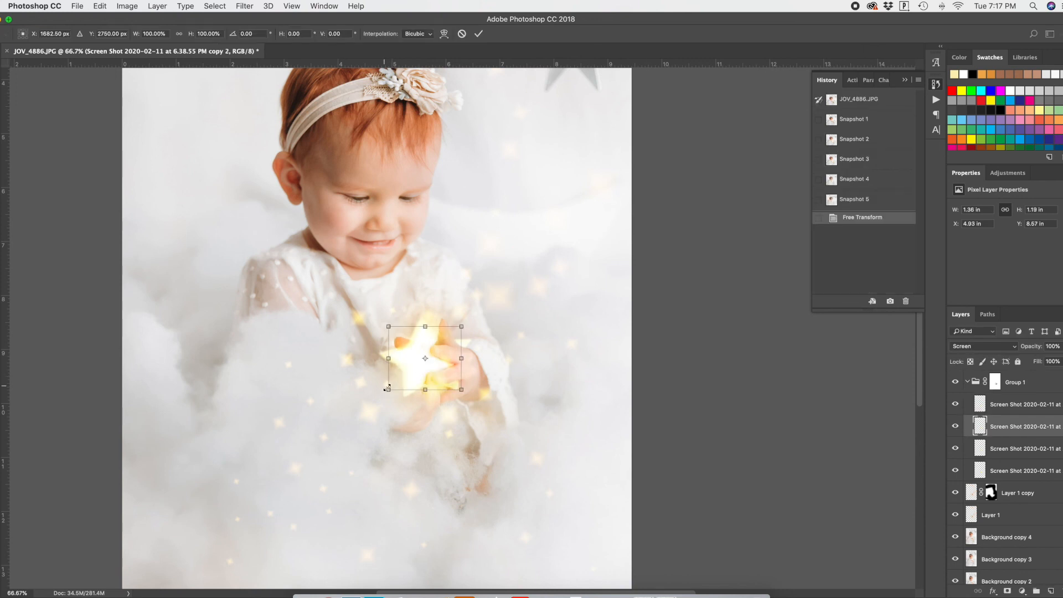
key("Return")
key("g")
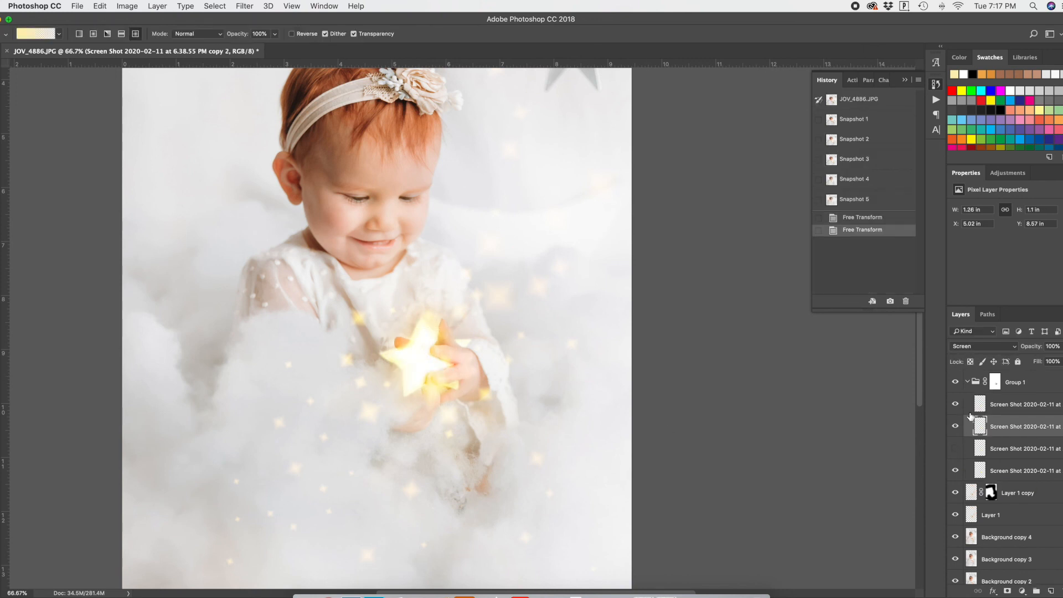
- Save a history snapshot of the resized glow, select Snapshot 6 and check the whole image
left_click(890, 300)
left_click(864, 219)
scroll(1025, 577, "down", 5)
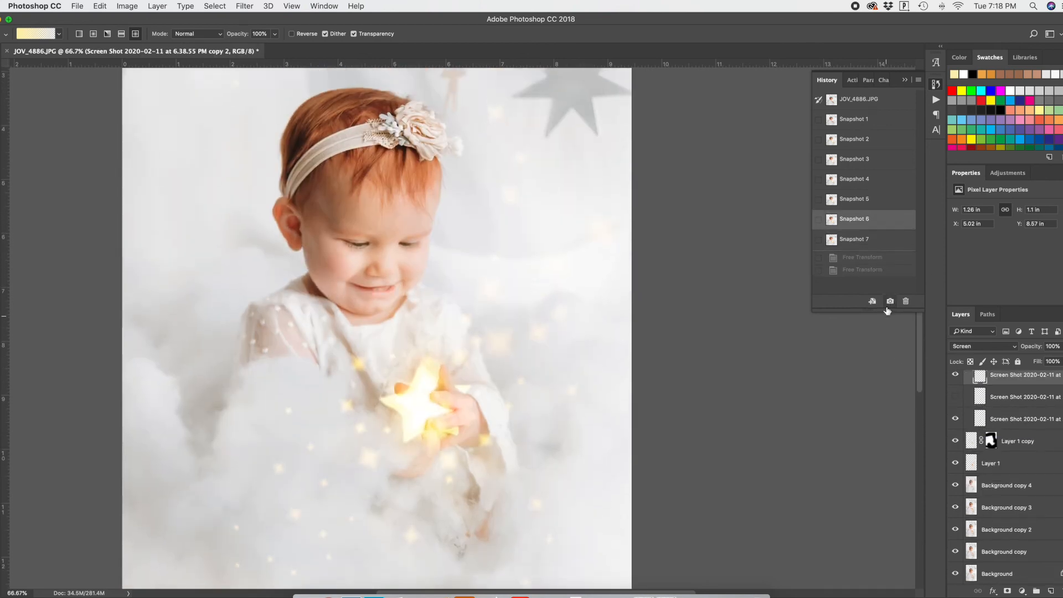
key("super+minus")
key("super+equal")
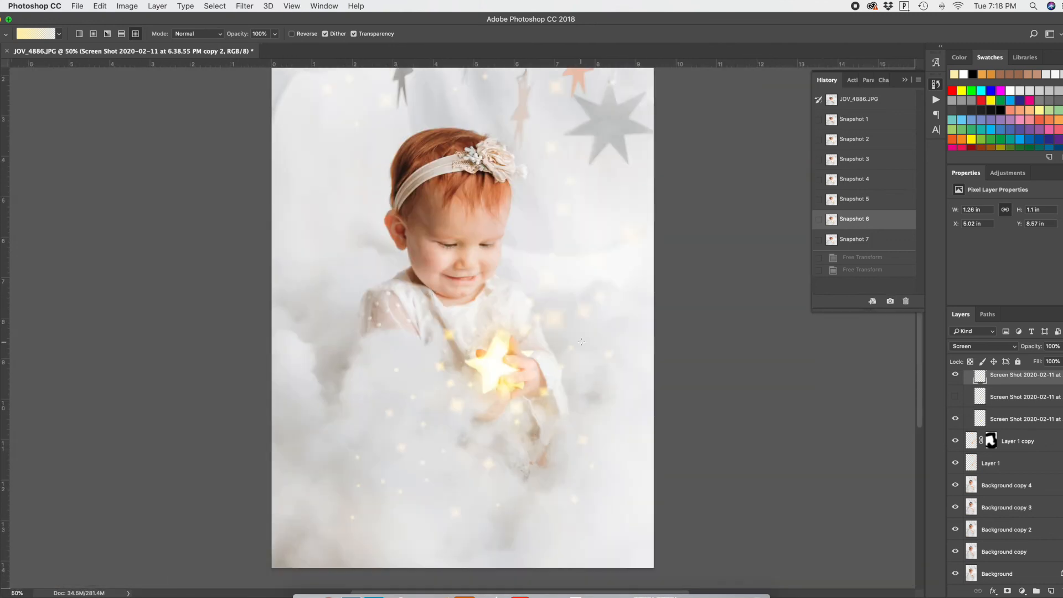
- Compare the image with and without the lowest glow layer in Group 1, and reduce that layer's opacity to 21%
left_click(955, 471)
left_click(956, 471)
left_click(955, 471)
left_click(955, 471)
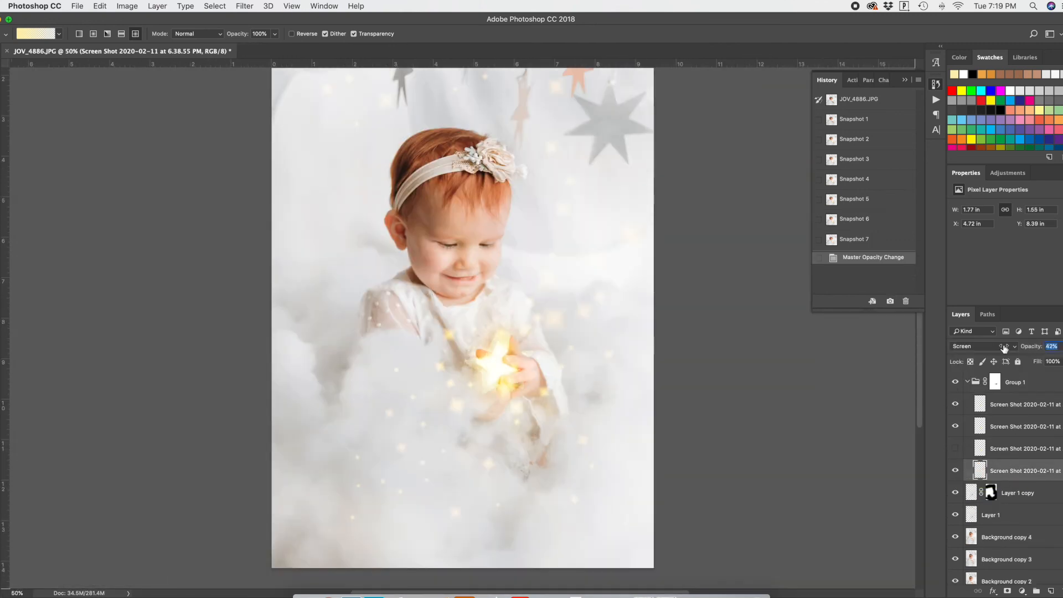
left_click_drag(1004, 348, 988, 377)
- Save a history snapshot of the softened glow and flatten the image
left_click(890, 302)
scroll(1008, 498, "down", 5)
left_click(998, 573)
scroll(807, 394, "down", 3)
scroll(807, 394, "up", 6)
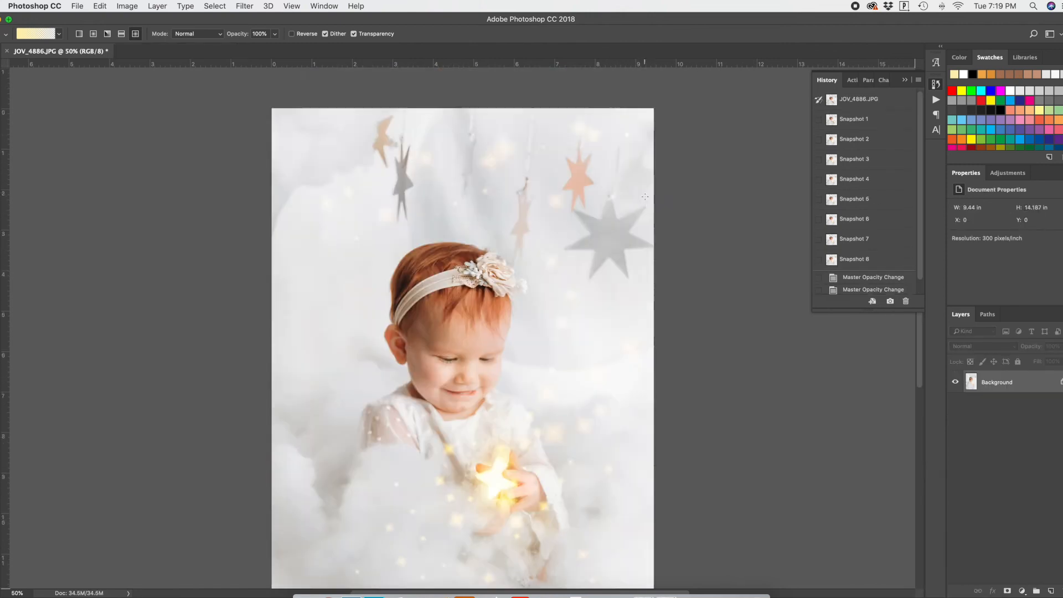
- Compare the original photo and Snapshot 1 with the edit, and return to Snapshot 8
scroll(807, 333, "down", 5)
left_click(859, 100)
left_click(862, 121)
left_click(857, 260)
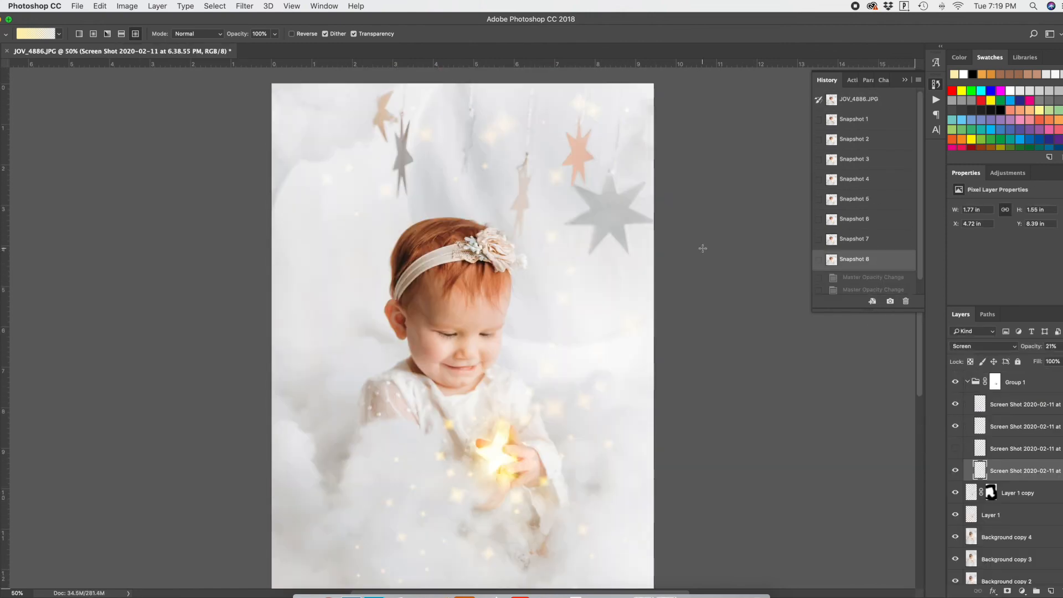
scroll(1027, 535, "down", 2)
scroll(956, 458, "up", 2)
- Collapse Group 1, check the visibility of the background copies and select Background copy 4
left_click(967, 383)
left_click(956, 449)
left_click(956, 449)
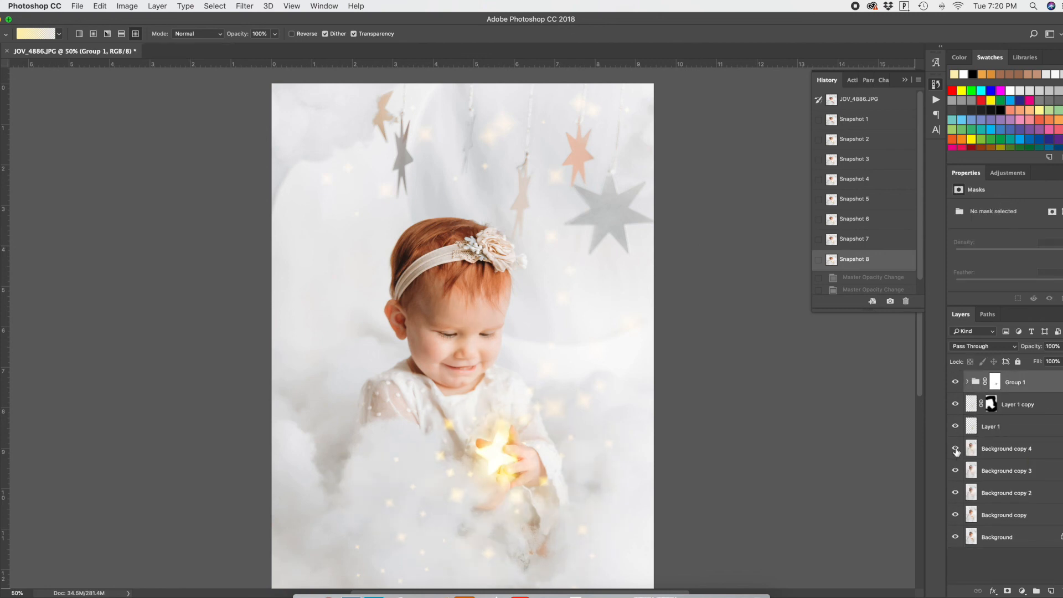
mouse_move(956, 498)
left_mouse_down()
mouse_move(956, 450)
mouse_move(956, 498)
left_mouse_up()
mouse_move(956, 514)
left_mouse_down()
mouse_move(955, 451)
mouse_move(956, 514)
left_mouse_up()
left_click(972, 449)
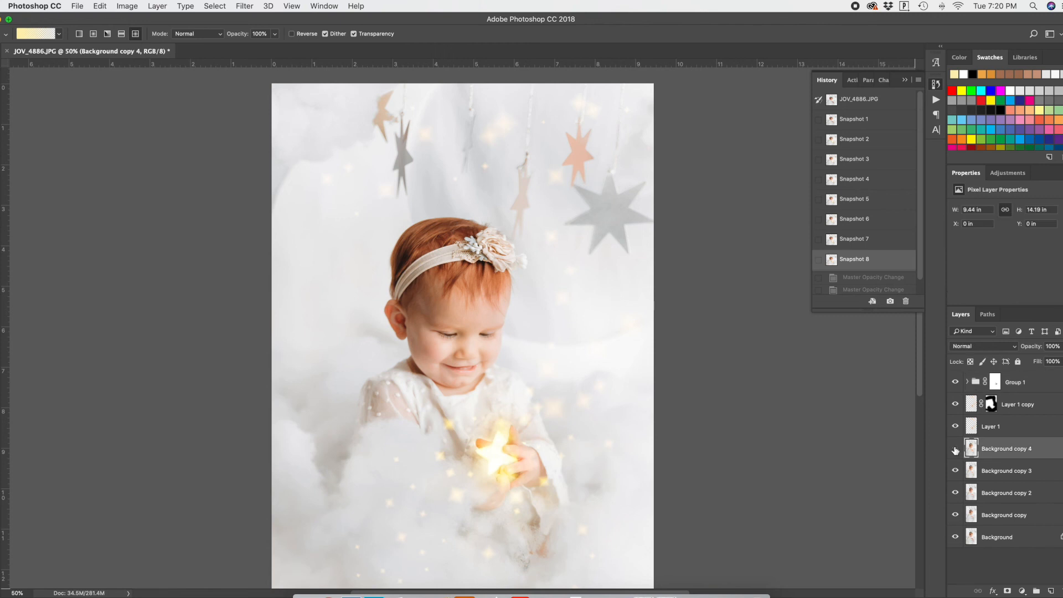
- Duplicate Background copy 4 and set the brush to Screen blending mode
key("super+j")
left_click(1, 332)
left_click(136, 467)
left_click(109, 363)
left_click(233, 337)
key("b")
left_click(137, 36)
left_click(128, 86)
- Lighten the backdrop around the baby's head with an enlarged Screen-mode brush, and compare the earlier and latest history states
key("bracketright")
left_click_drag(426, 286, 542, 267)
key("super+z")
key("super+z")
mouse_move(477, 148)
left_mouse_down()
mouse_move(460, 178)
mouse_move(432, 87)
mouse_move(428, 216)
left_mouse_up()
left_click(868, 264)
left_click(869, 290)
- Duplicate the lightened layer and patch the distracting area of the backdrop above the baby's head
key("super+j")
key("j")
left_click_drag(435, 172, 468, 194)
key("super+d")
- Sample a light backdrop colour above the baby's head and set the Screen-mode brush to 300 pixels at 50% opacity
key("b")
scroll(486, 199, "up", 1)
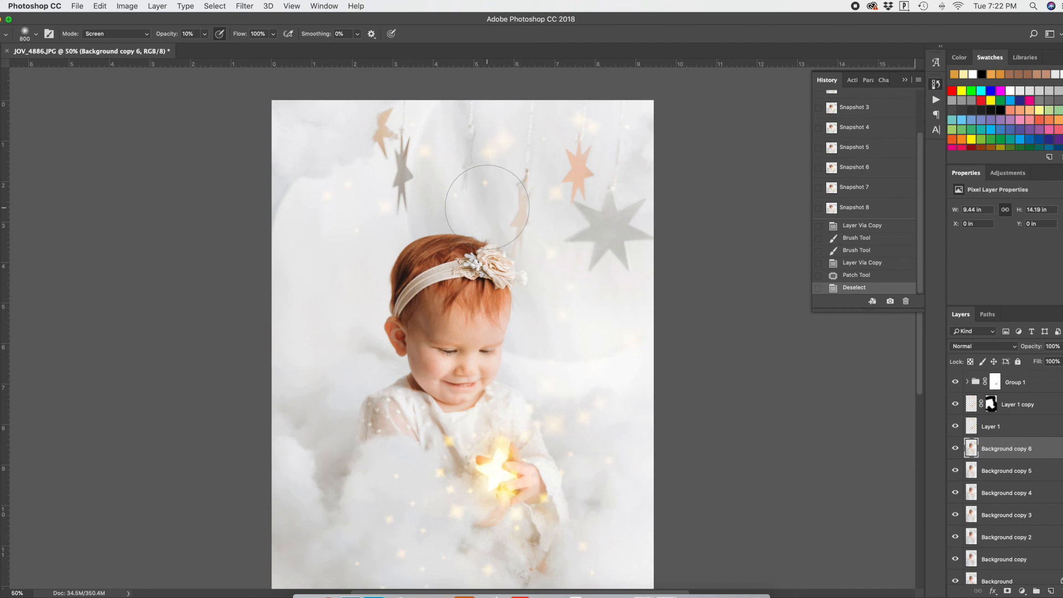
left_click(444, 179, "alt")
key("bracketleft")
key("bracketleft")
key("bracketleft")
key("bracketleft")
key("bracketleft")
key("5")
- Try brightening the backdrop just above the baby's head, and revert to the history state before those strokes
mouse_move(422, 213)
left_mouse_down()
mouse_move(434, 175)
mouse_move(489, 195)
mouse_move(491, 209)
left_mouse_up()
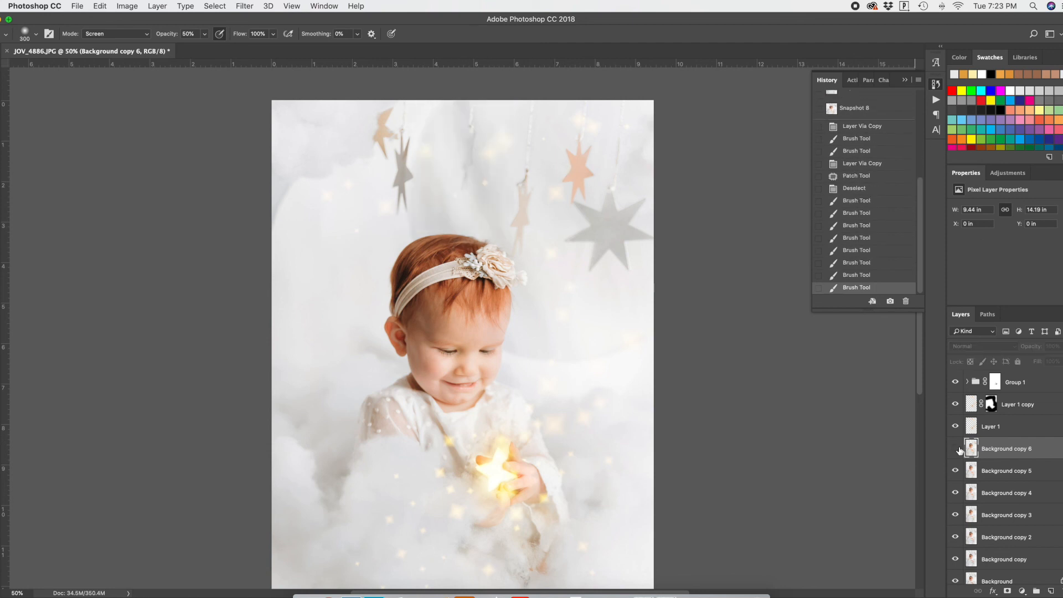
left_click(856, 188)
- Sample the backdrop near the orange star and paint it over the backdrop between the hanging stars above the head
scroll(507, 161, "down", 4)
left_click(597, 197, "alt")
key("super+plus")
key("super+plus")
key("super+plus")
key("super+plus")
key("super+plus")
left_click(601, 162, "alt")
scroll(600, 162, "up", 5)
mouse_move(493, 241)
left_mouse_down()
mouse_move(485, 118)
mouse_move(435, 219)
left_mouse_up()
left_click_drag(420, 238, 435, 258)
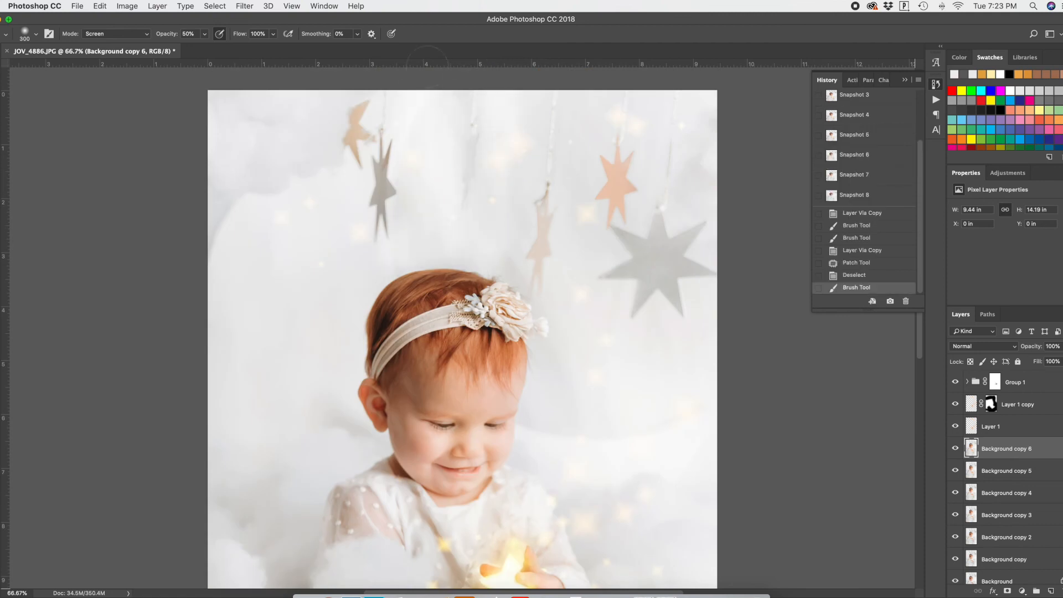
- Resample the backdrop and lighten the area around the faded beige star down towards the headband flower, undoing the last stroke
scroll(608, 168, "up", 2)
left_click(599, 165, "alt")
mouse_move(520, 160)
left_mouse_down()
mouse_move(491, 261)
mouse_move(501, 289)
left_mouse_up()
left_click_drag(508, 310, 539, 354)
scroll(690, 439, "down", 4)
mouse_move(542, 380)
left_mouse_down()
mouse_move(545, 402)
mouse_move(563, 368)
mouse_move(545, 339)
left_mouse_up()
key("super+z")
scroll(737, 295, "up", 6)
scroll(705, 326, "down", 3)
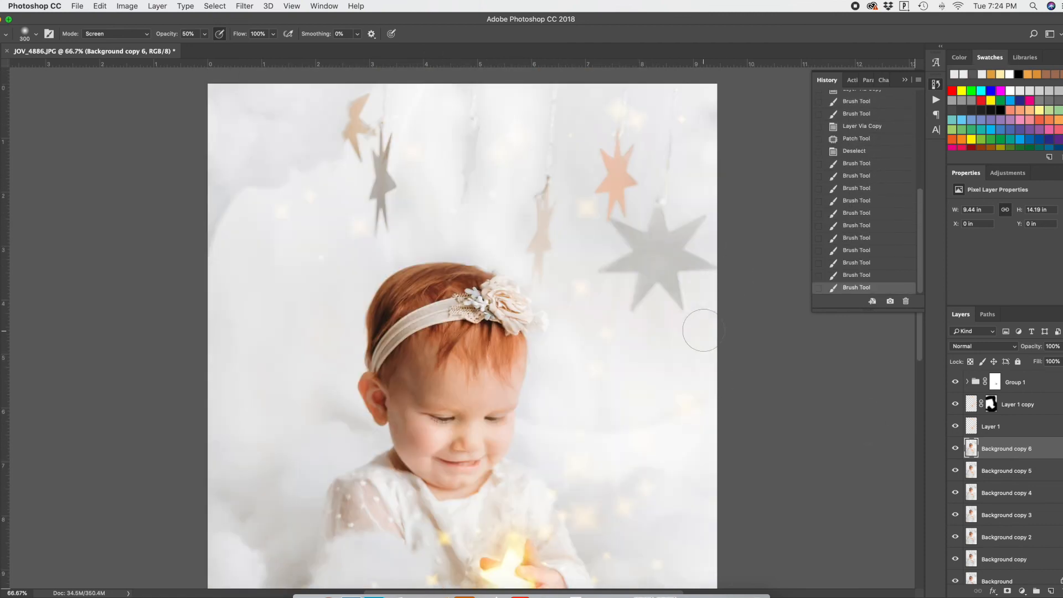
- Compare the image with and without Background copy 6, and reduce that layer's opacity to 49%
key("super+minus")
key("super+minus")
left_click(956, 449)
left_click(956, 449)
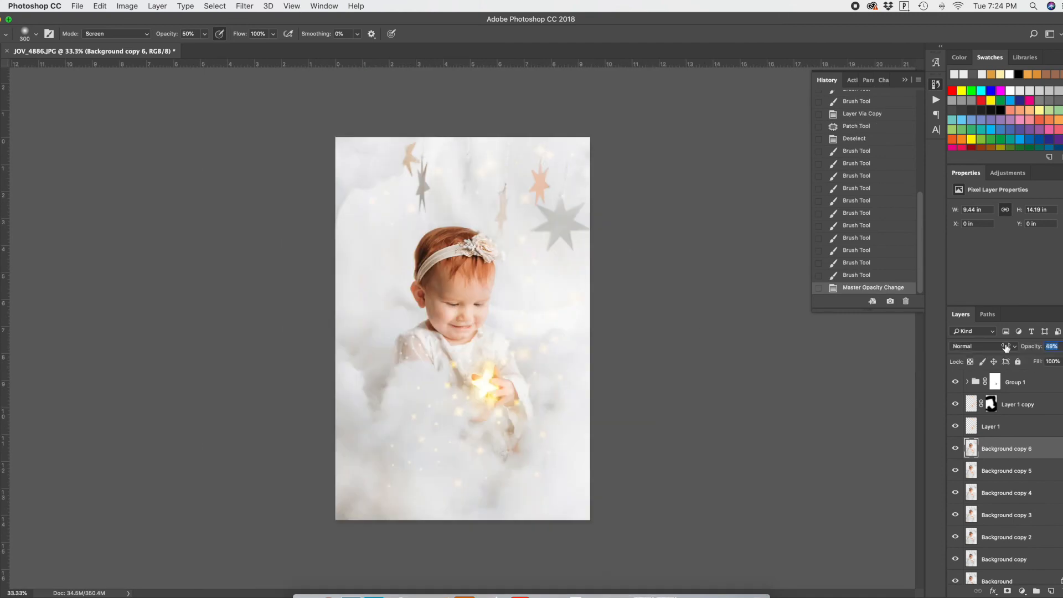
- Patch the remaining uneven spots in the backdrop among the hanging stars on Background copy 6
key("j")
key("super+plus")
key("super+plus")
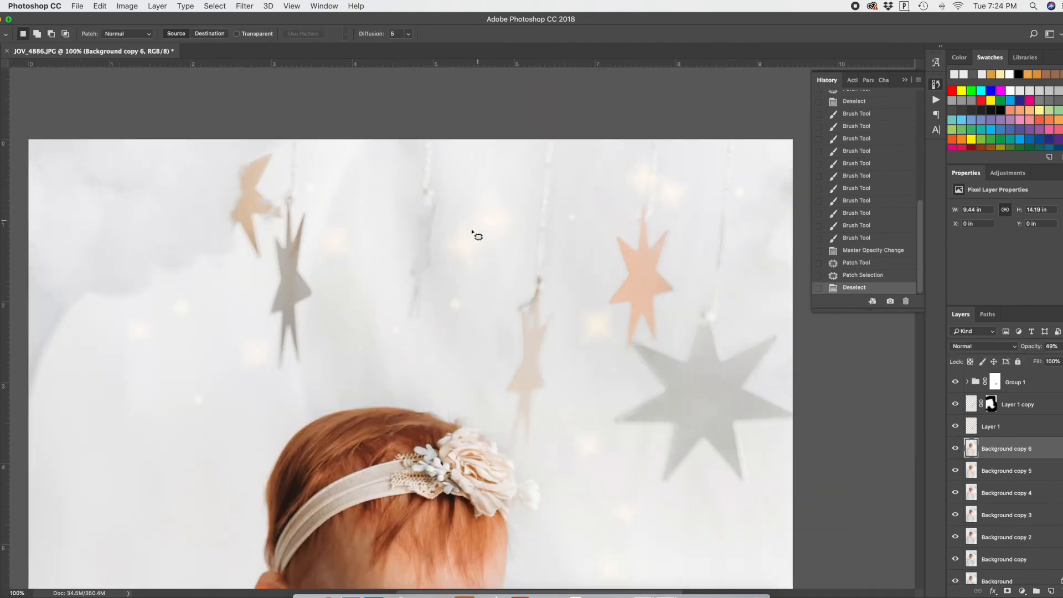
key("super+minus")
key("super+minus")
key("super+minus")
- Compare the image with and without the patched Background copy 6, and fine-tune that layer's opacity
left_click(956, 450)
left_click(955, 449)
left_click_drag(1035, 350, 1038, 350)
- Flatten all layers into a single Background layer
scroll(1021, 484, "down", 2)
right_click(1019, 574)
left_click(962, 559)
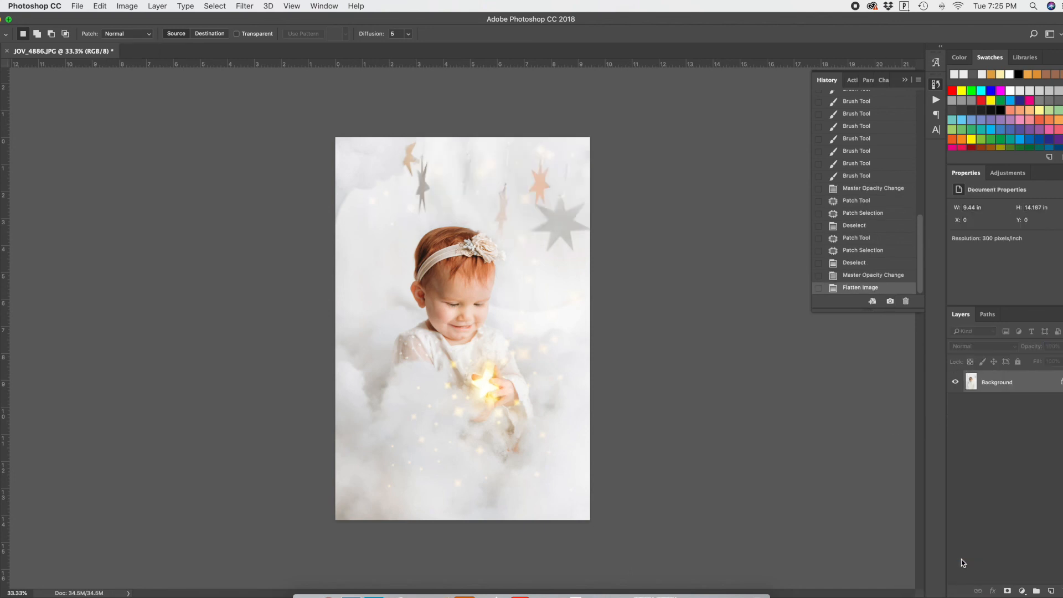